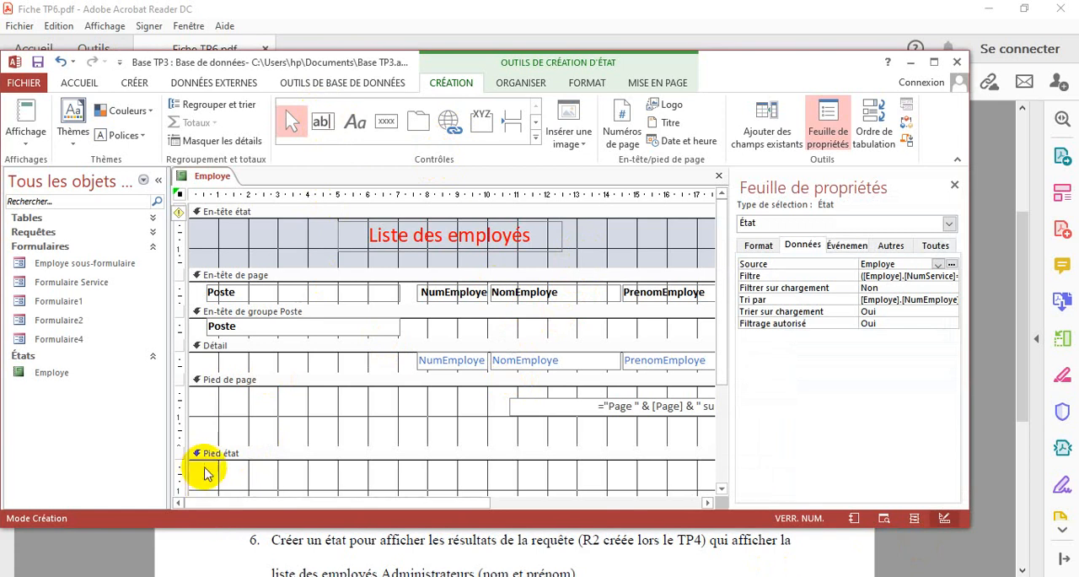
Add a text box about 4 cm wide to the report footer of the Employe report
drag(204, 472, 305, 492)
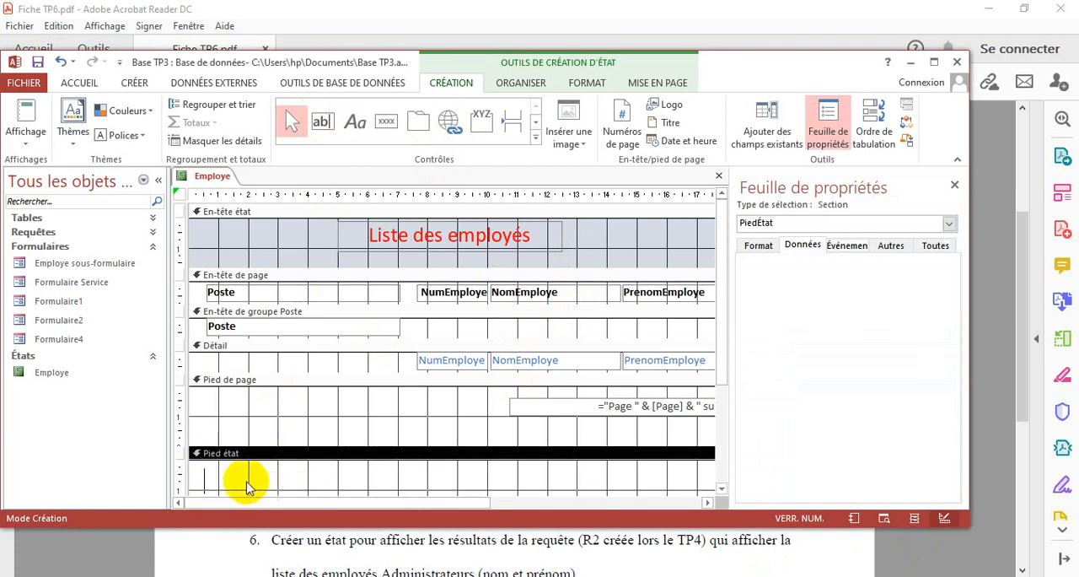
click(205, 474)
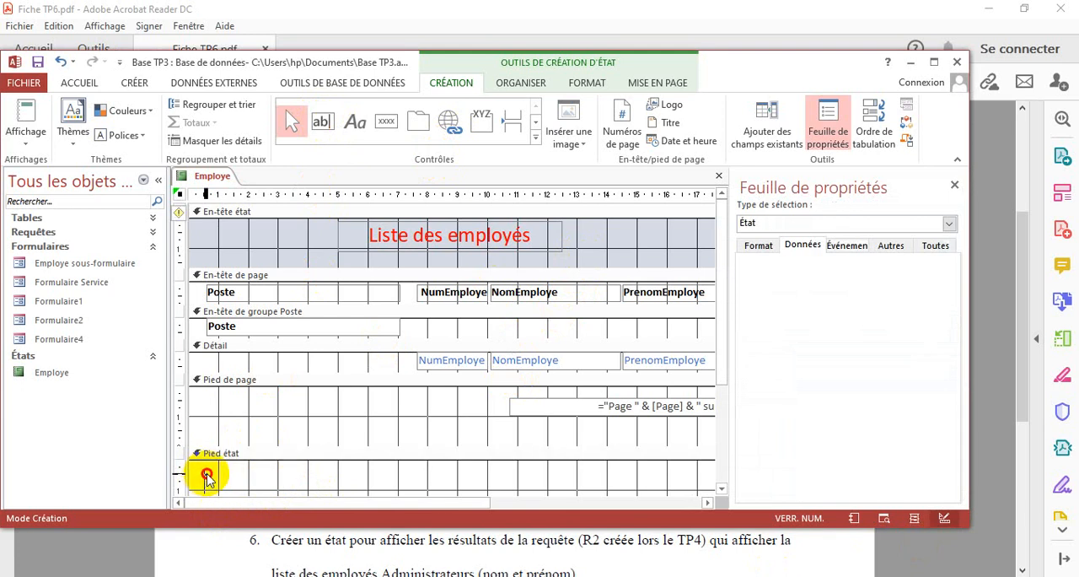
key(Escape)
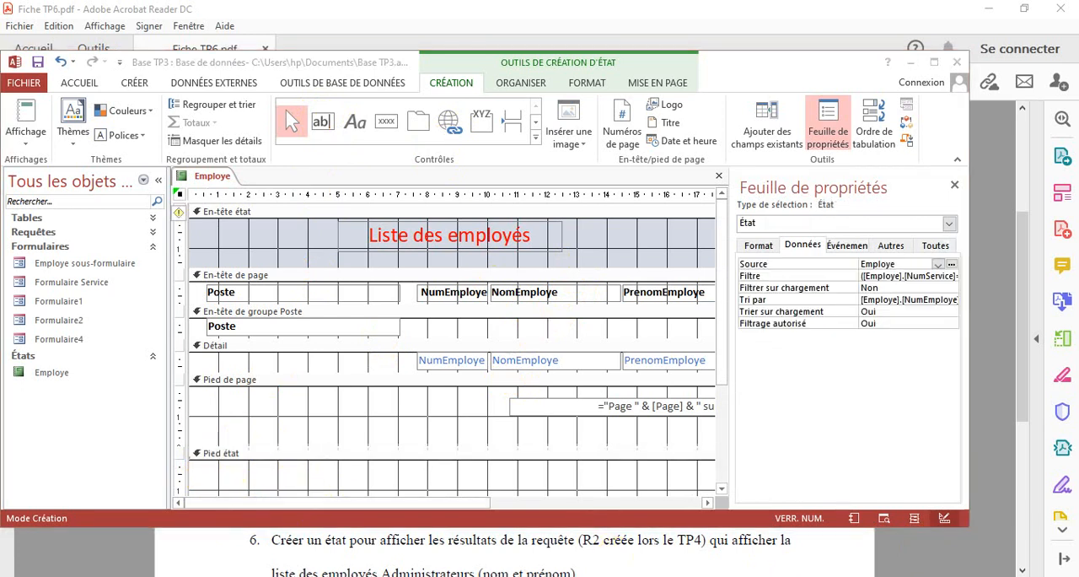
click(325, 123)
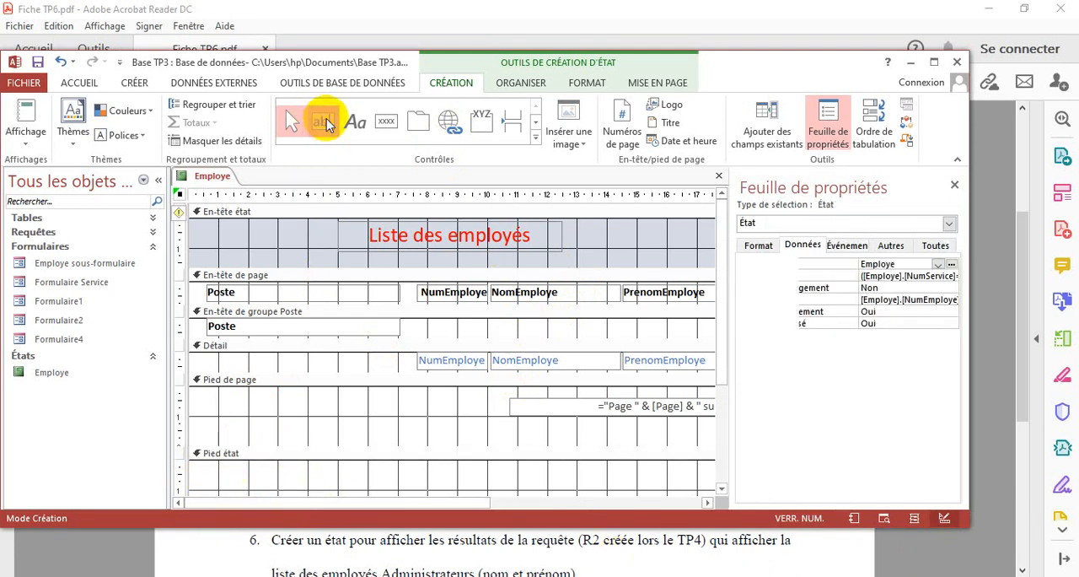
drag(220, 470, 337, 486)
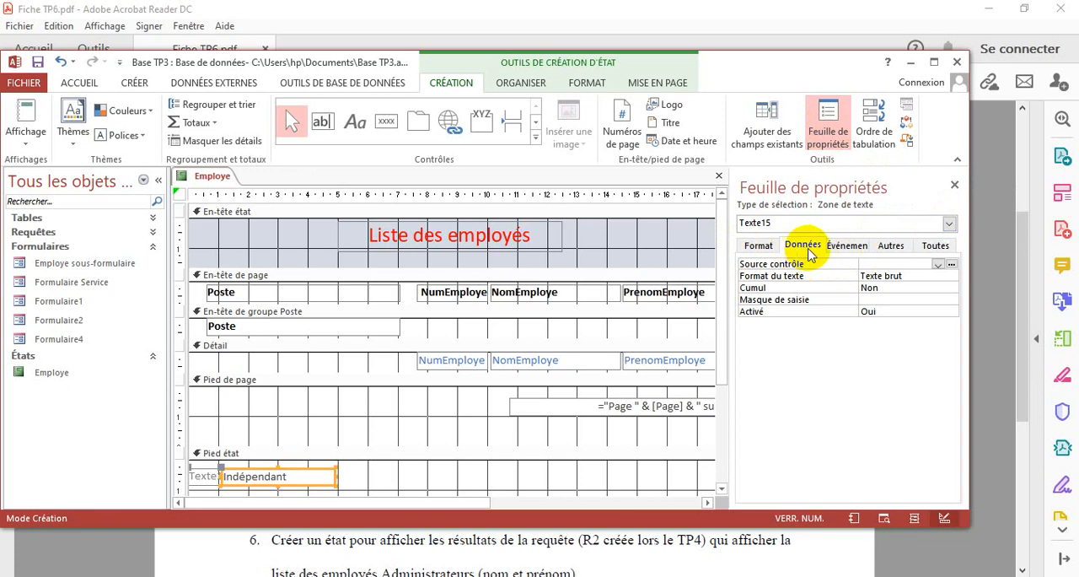
Set the text box's control source to Compte(*) using the built-in function in the expression builder
click(951, 264)
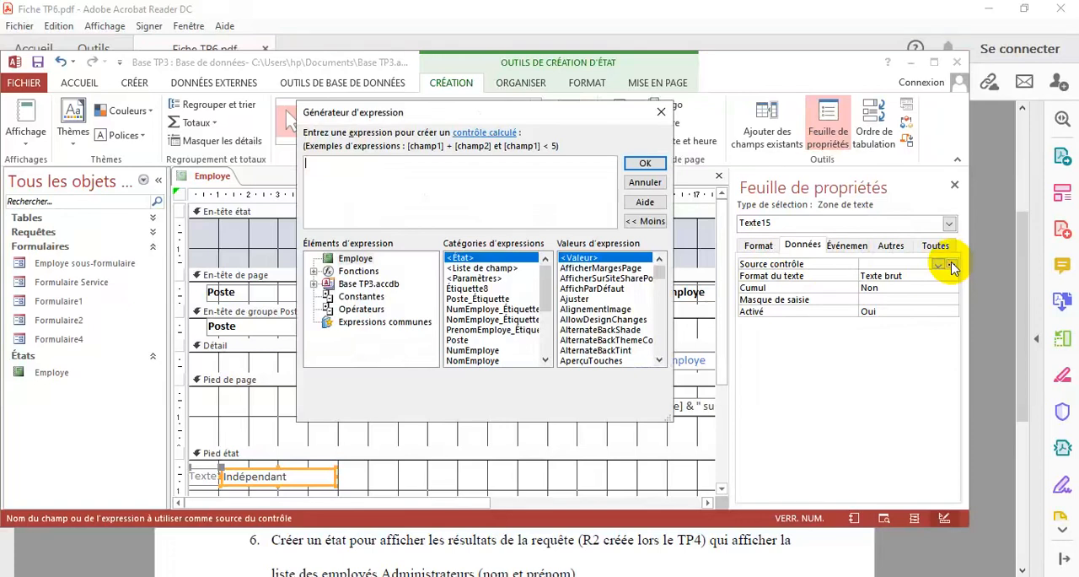
click(312, 270)
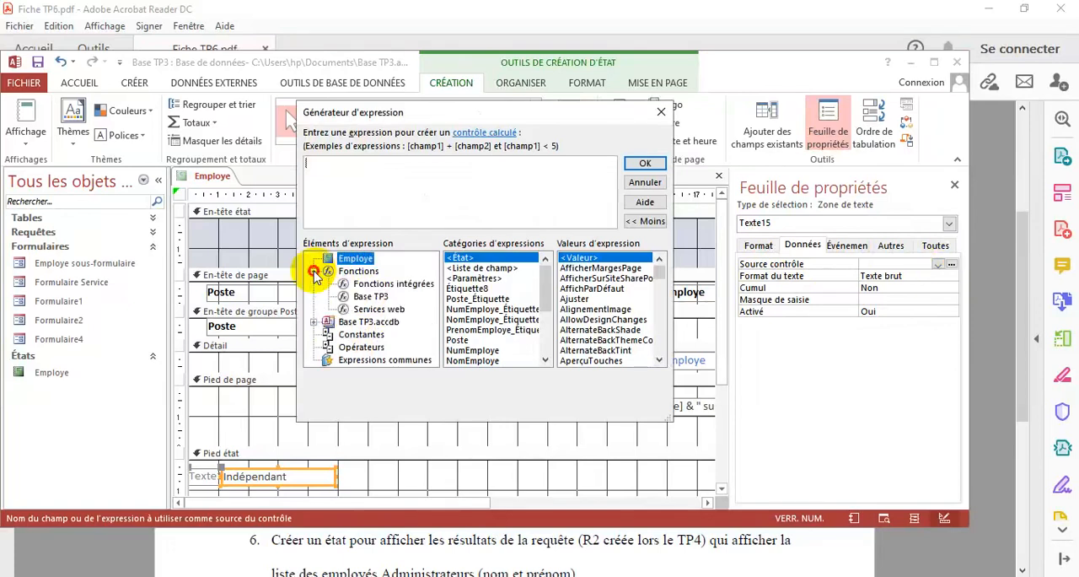
click(380, 284)
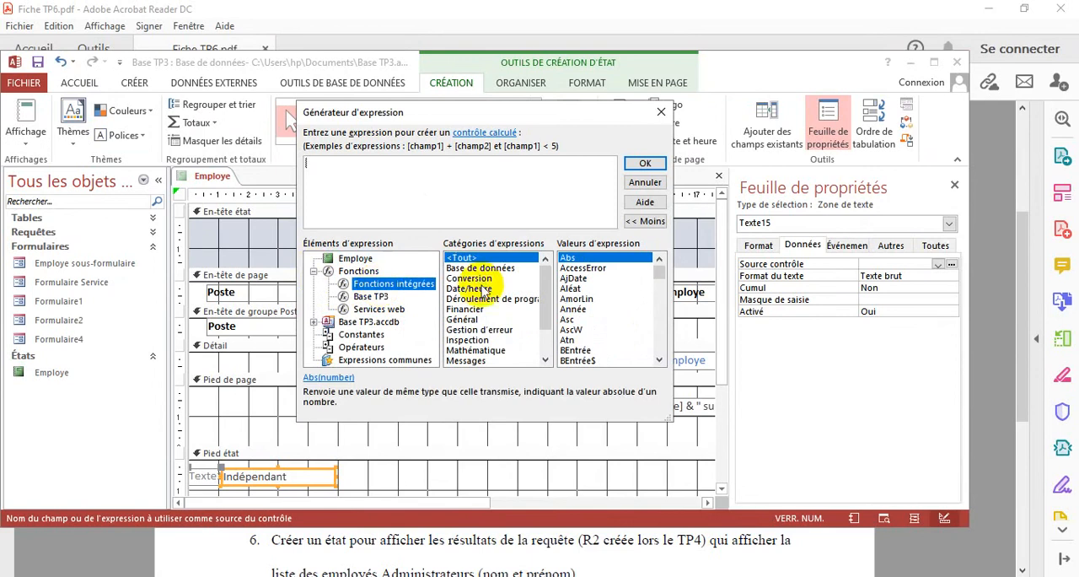
scroll(663, 332, down, 10)
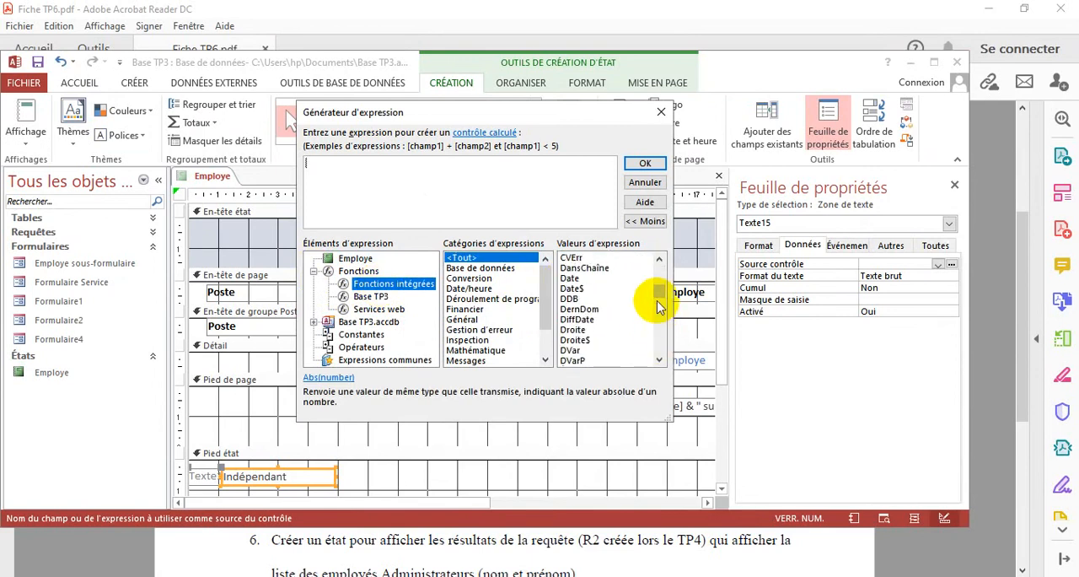
drag(657, 295, 658, 289)
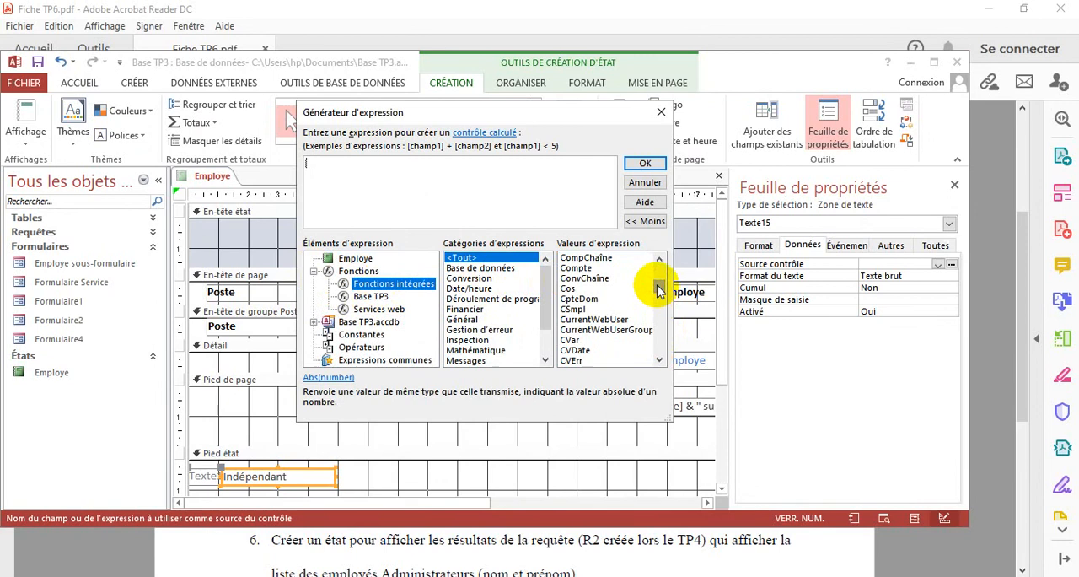
click(576, 268)
double_click(575, 268)
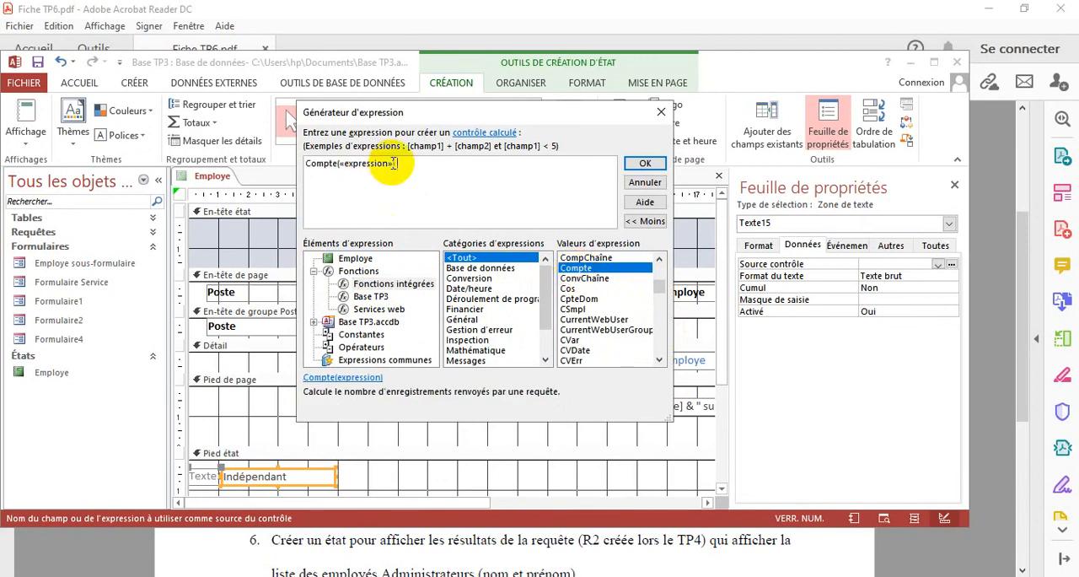
click(361, 163)
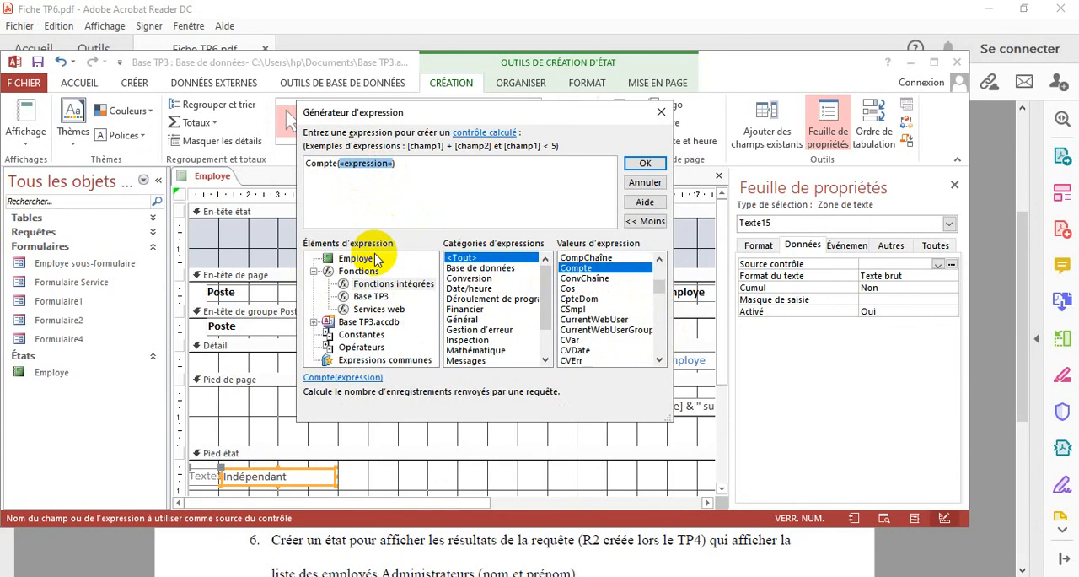
text(*)
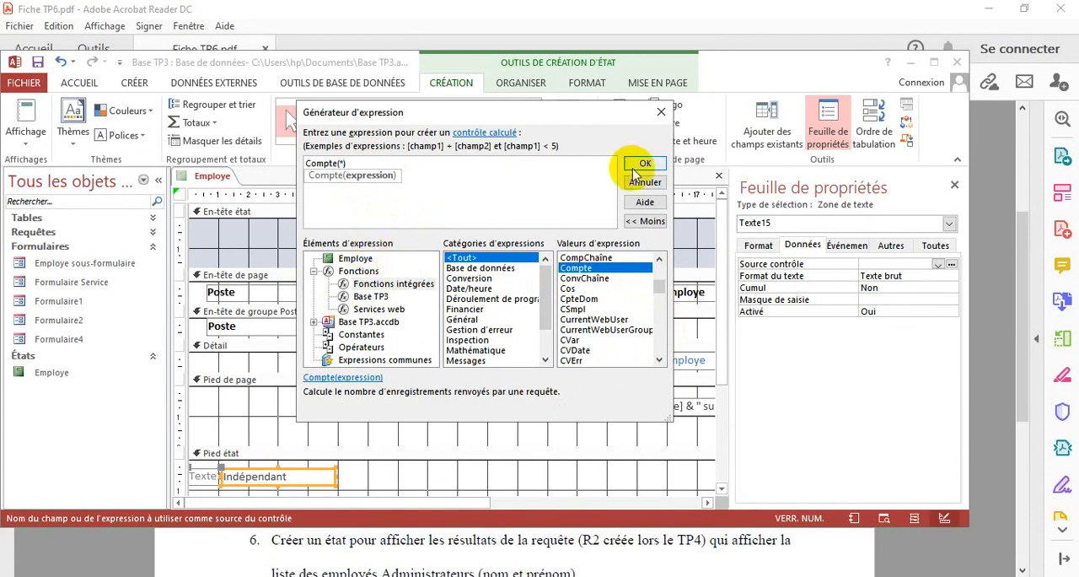
click(638, 164)
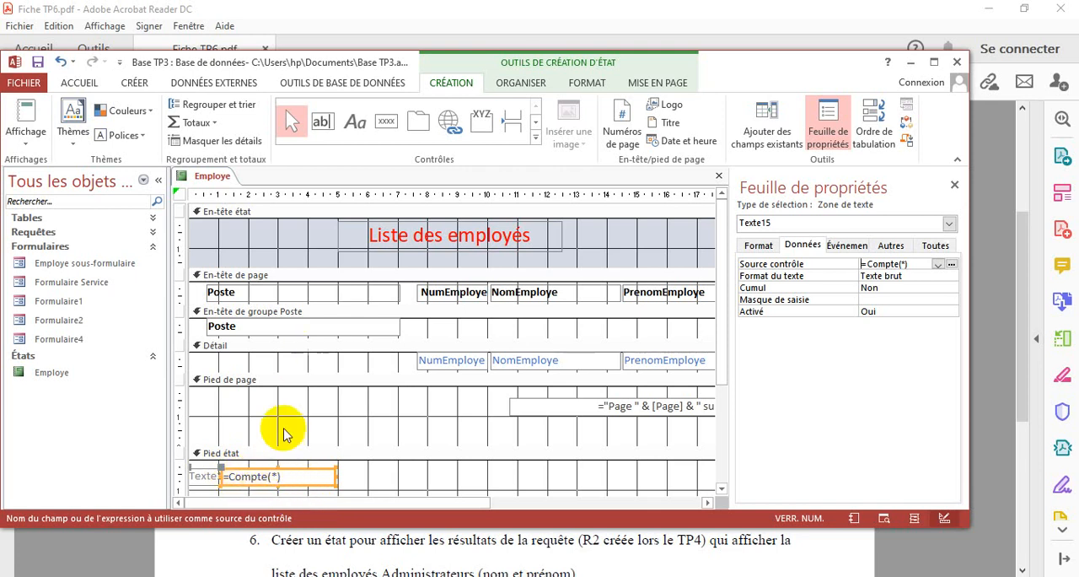
Delete the attached label of the Compte(*) text box and check the report footer in print preview
click(203, 472)
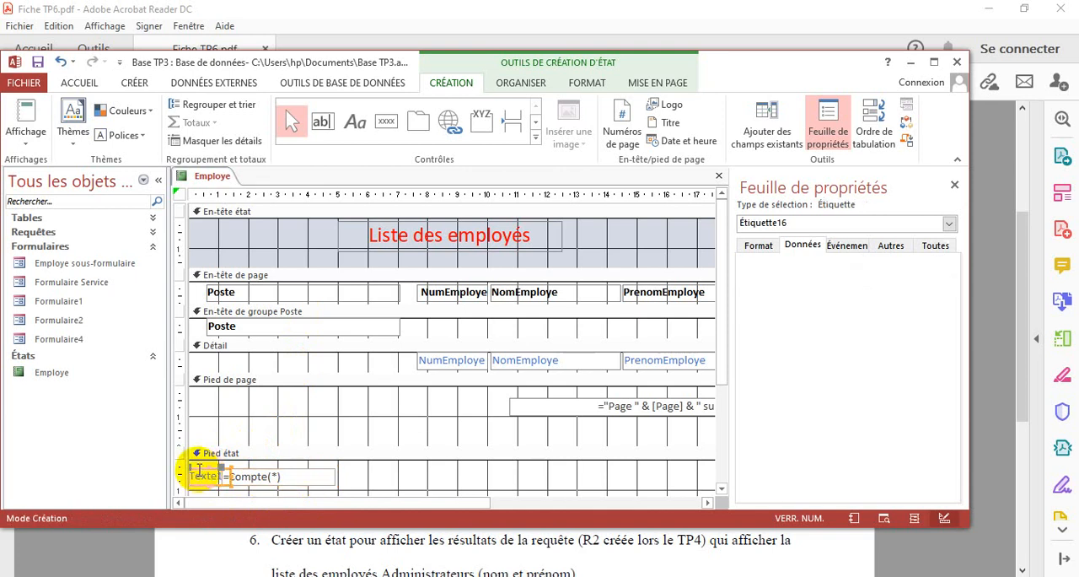
key(Delete)
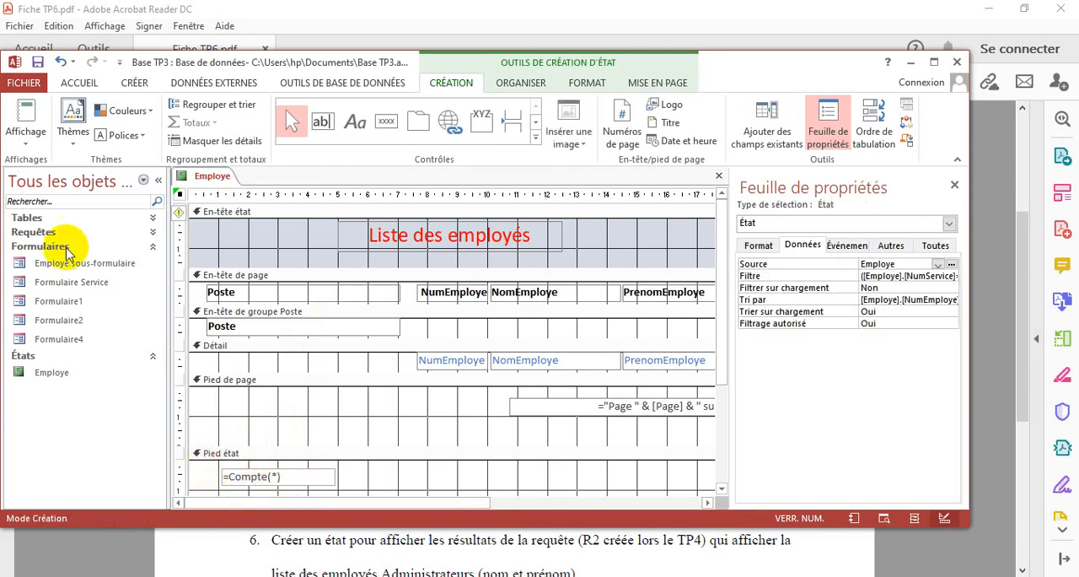
click(25, 138)
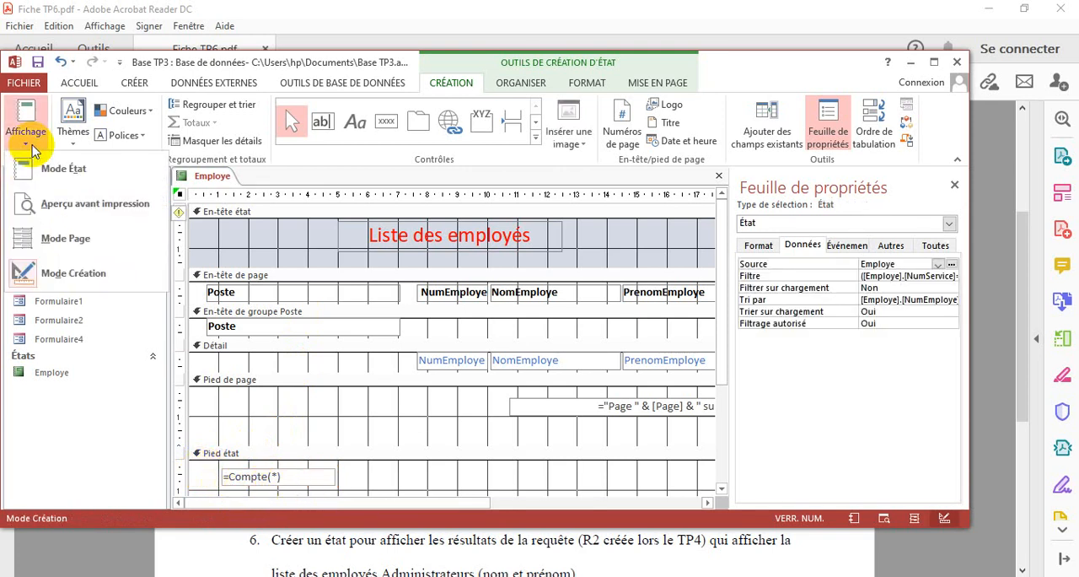
click(81, 206)
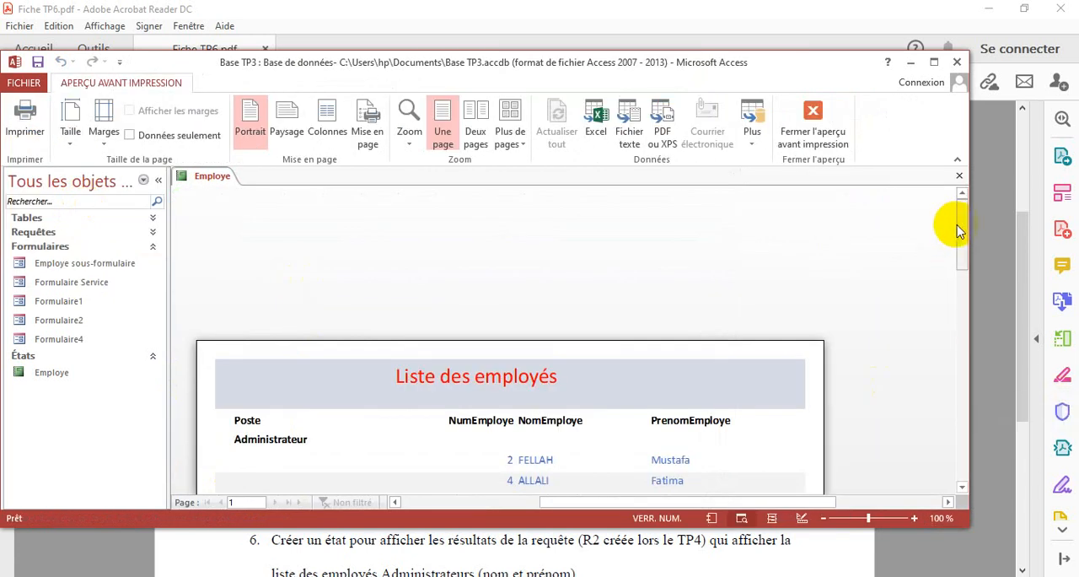
drag(957, 230, 963, 309)
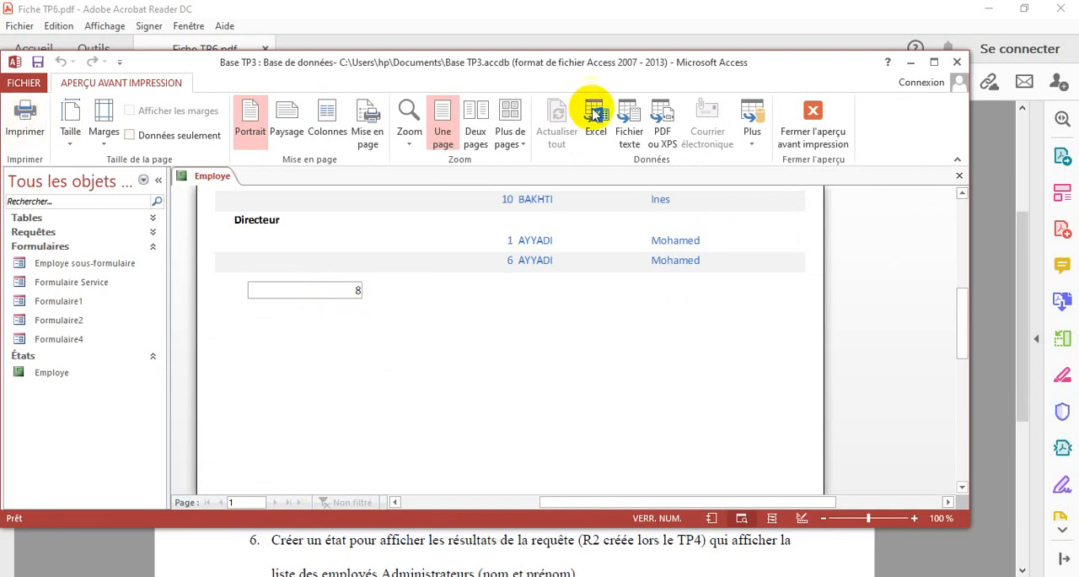
click(805, 127)
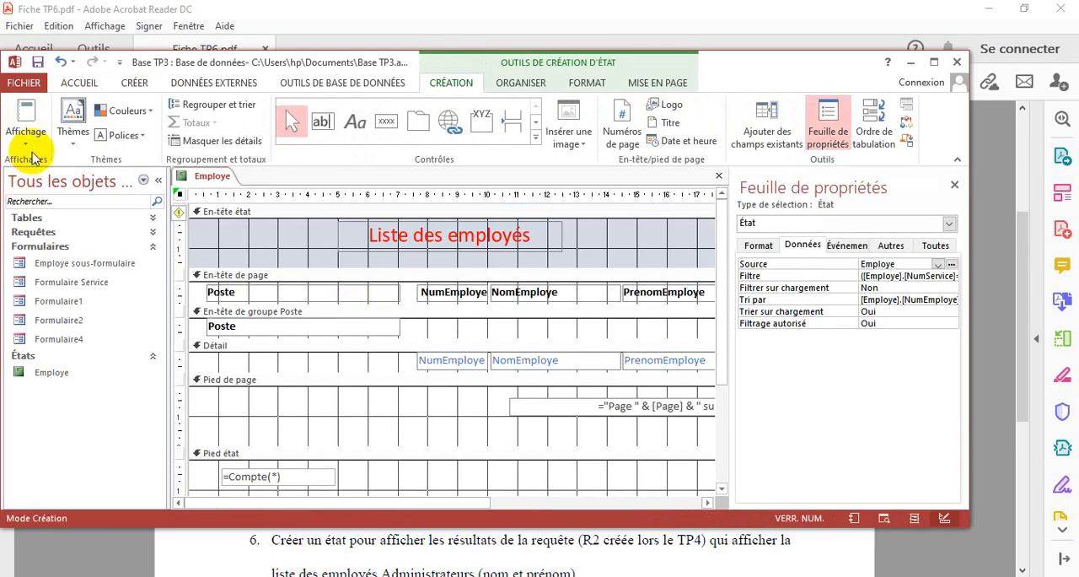
click(29, 143)
click(80, 270)
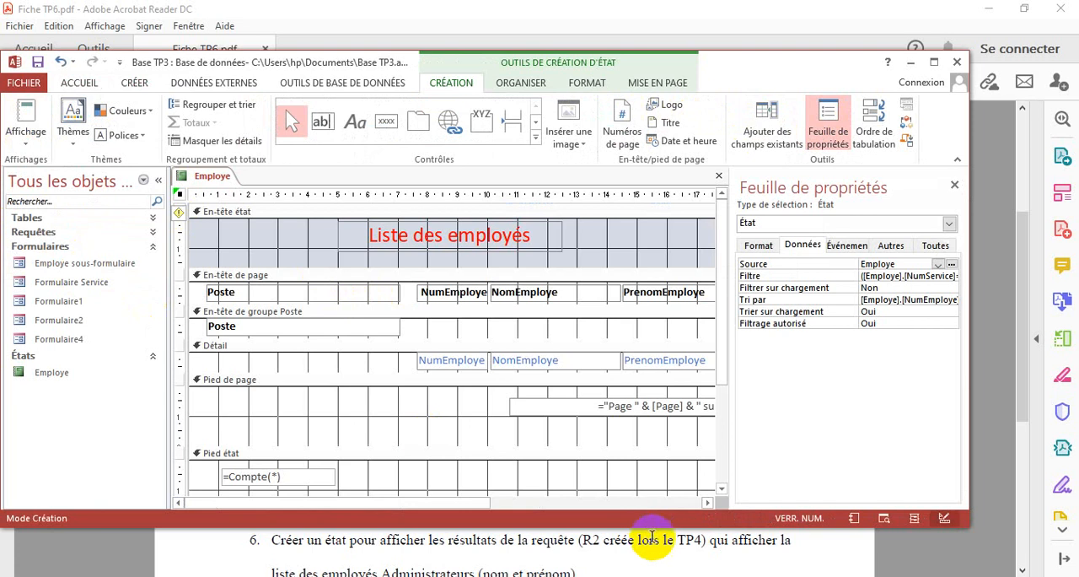
Resize the Compte(*) box to about 2.1 cm wide, starting about 5 cm across, and add the label "le nombre d'employés est:" before it
click(235, 469)
drag(220, 476, 397, 472)
click(355, 122)
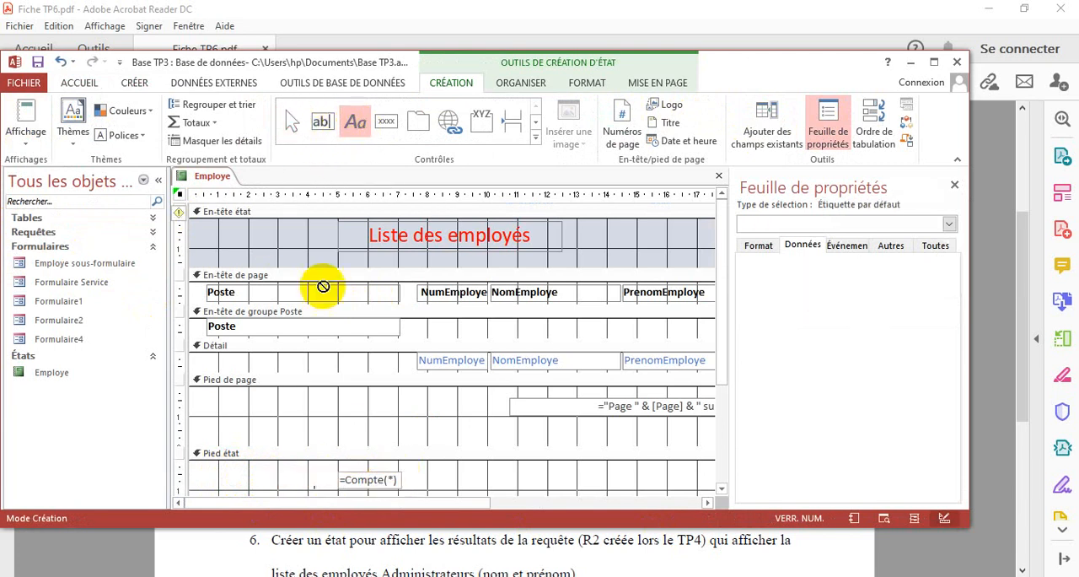
drag(197, 472, 335, 486)
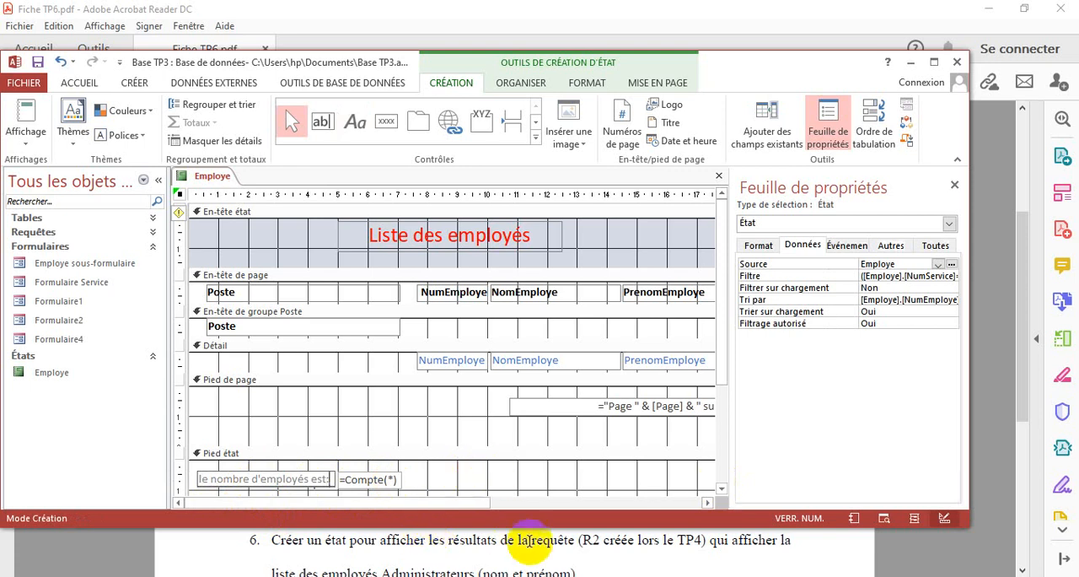
Switch to Acrobat Reader to review the exercise sheet and return to the Employe report design
click(552, 552)
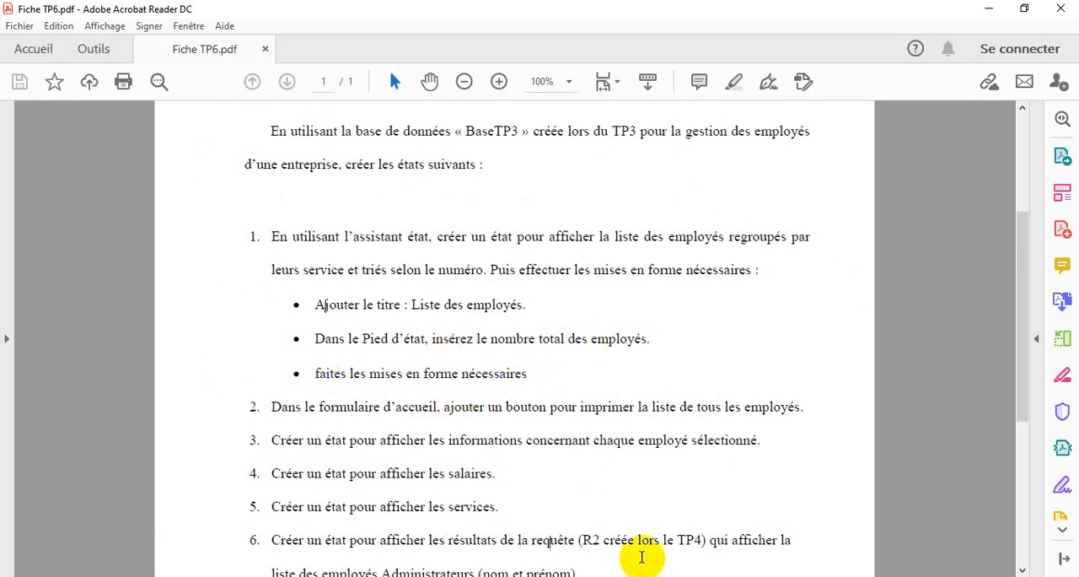
click(641, 576)
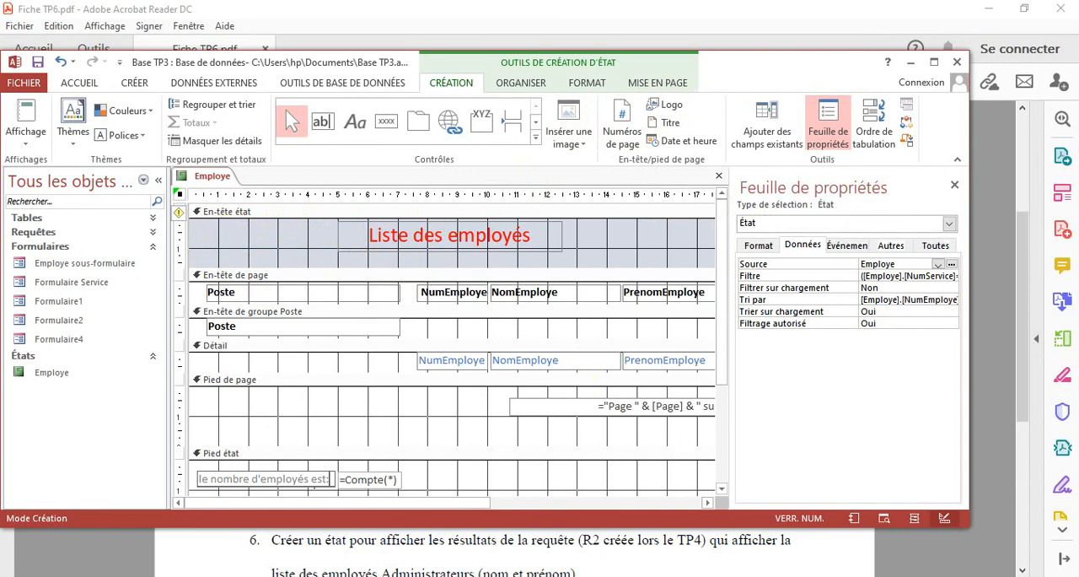
click(454, 464)
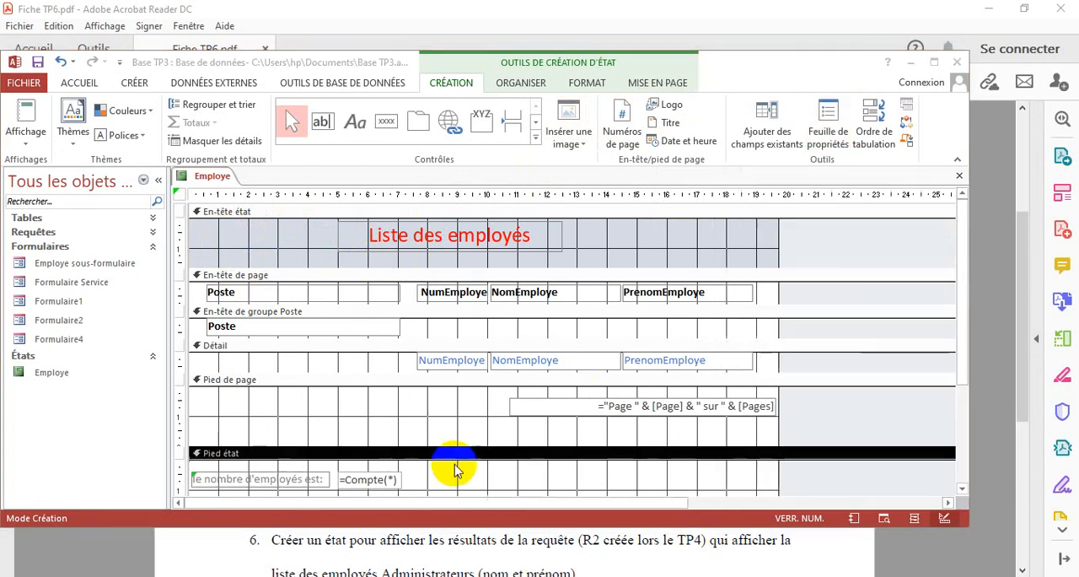
Inspect the new footer label and employee count in print preview, and return to design view
click(26, 143)
click(37, 137)
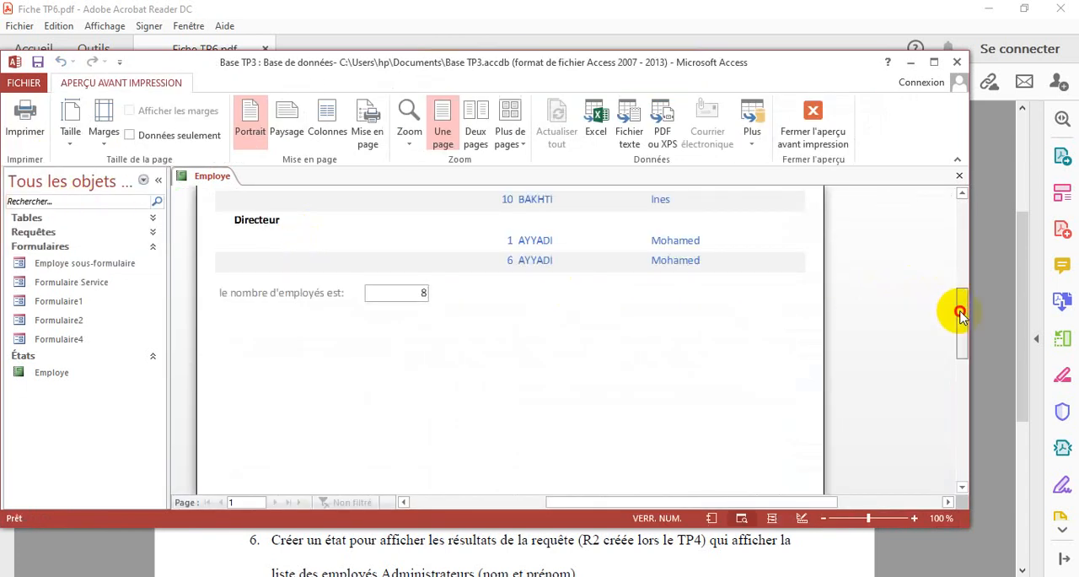
drag(960, 314, 959, 307)
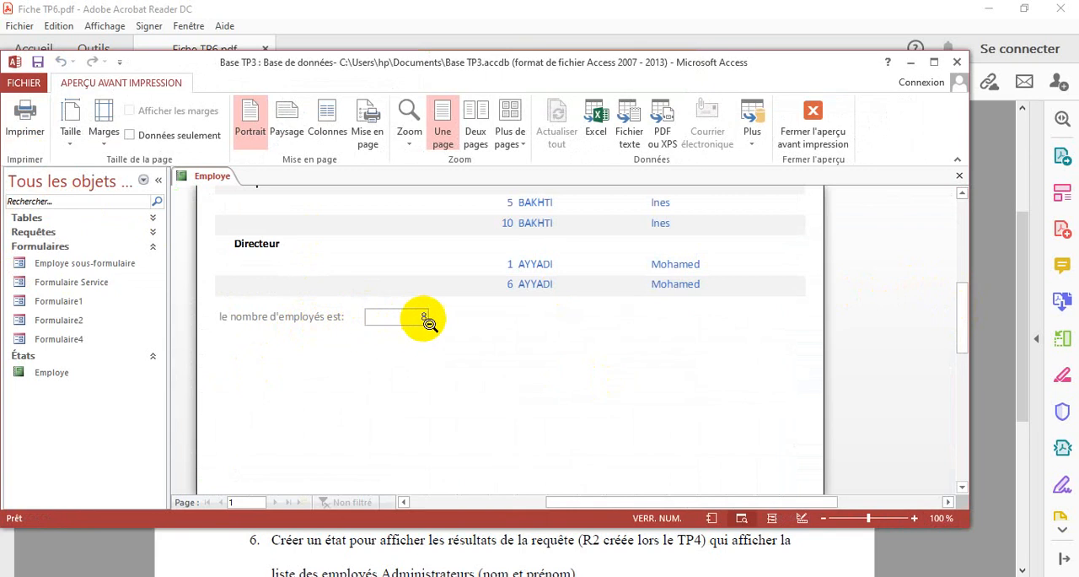
click(805, 106)
click(20, 150)
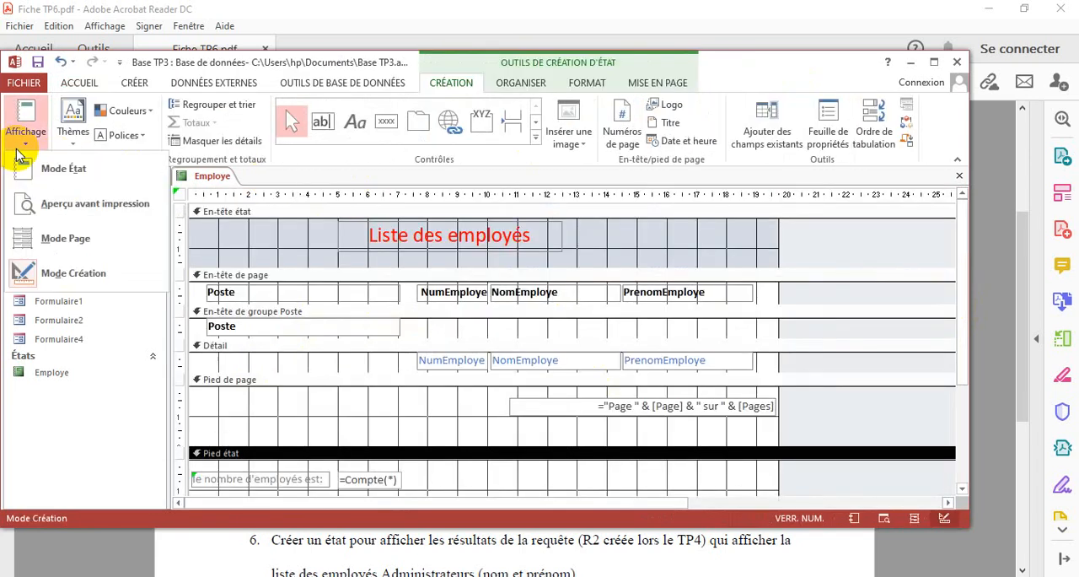
click(29, 271)
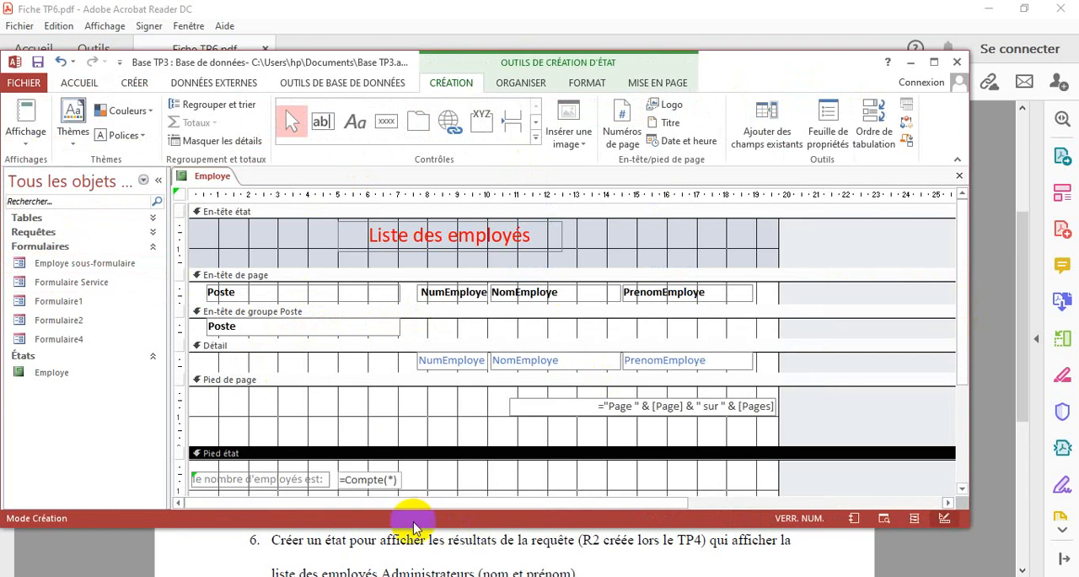
Set the Compte(*) text box's border style to Transparent and show the report in print preview
click(364, 479)
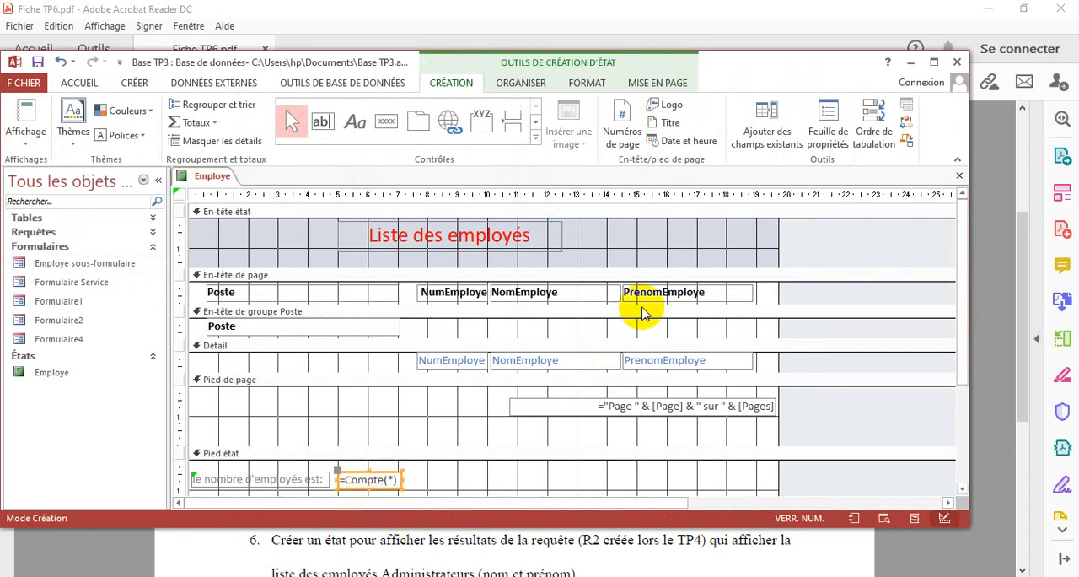
click(826, 137)
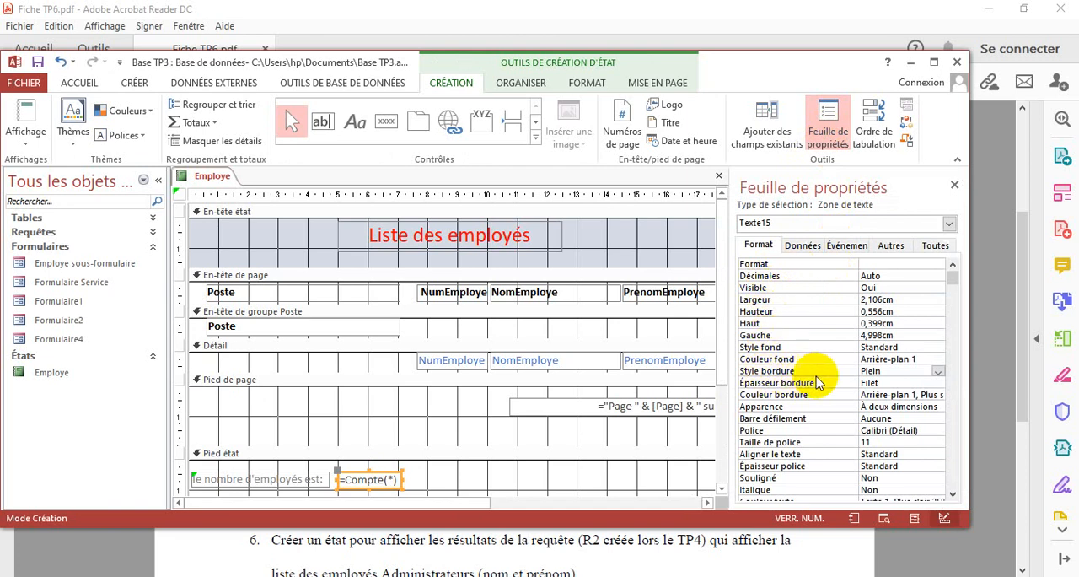
click(938, 371)
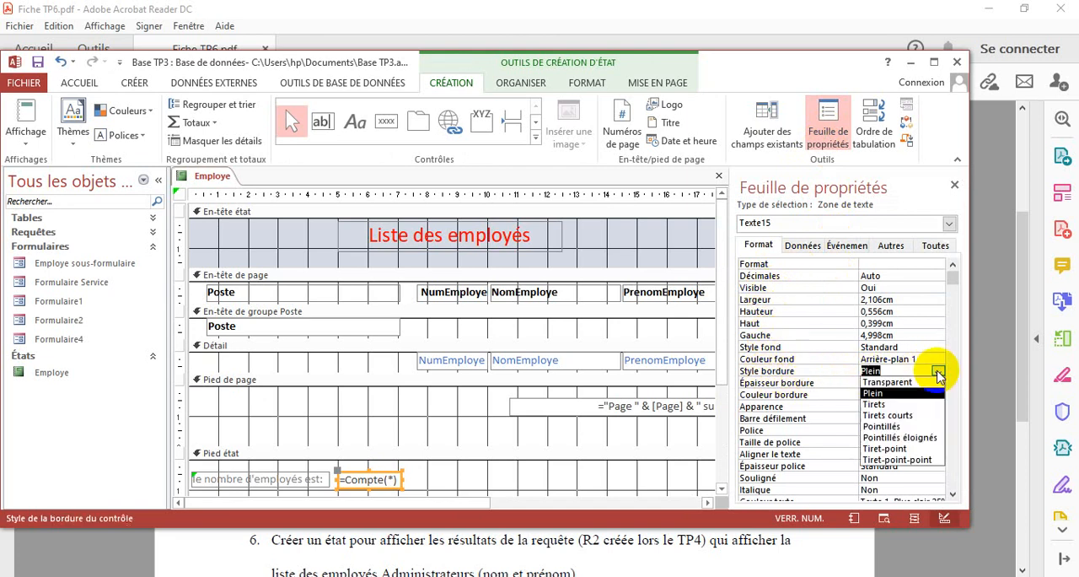
click(902, 386)
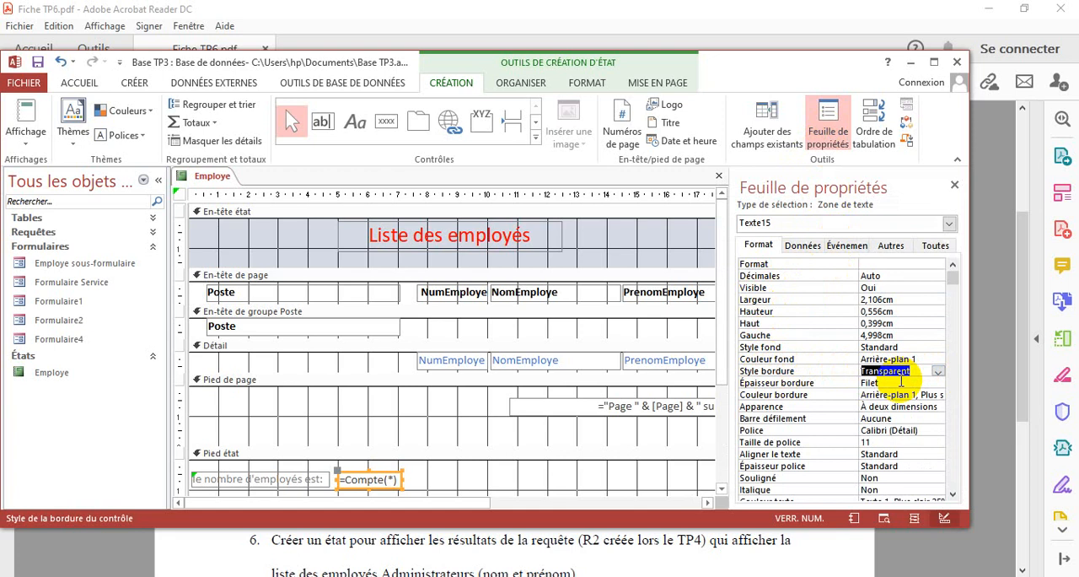
click(20, 140)
click(80, 202)
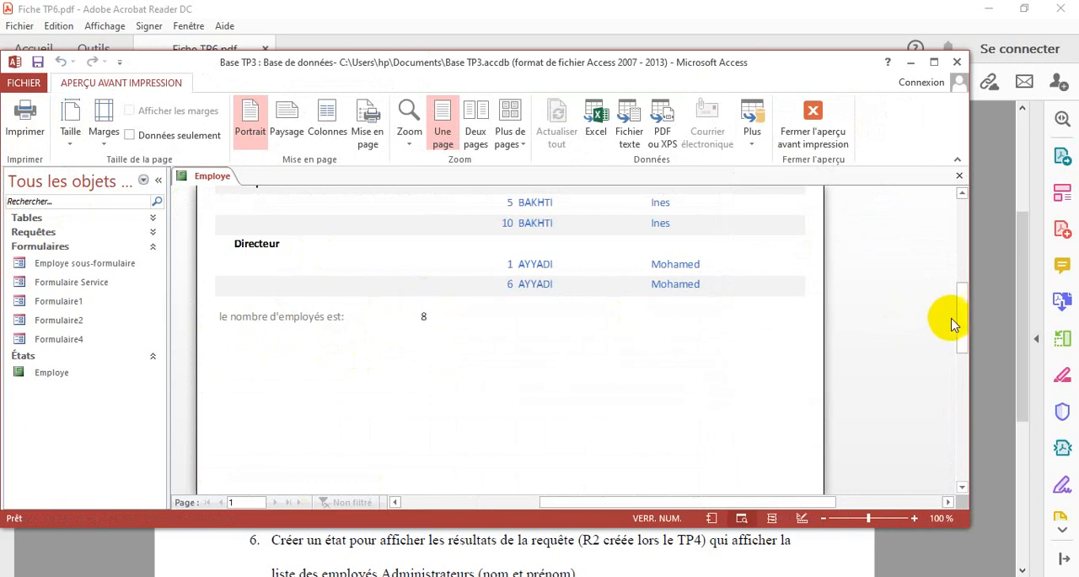
Check the report from title to footer in print preview, return to design view and save the Employe report
drag(957, 321, 968, 262)
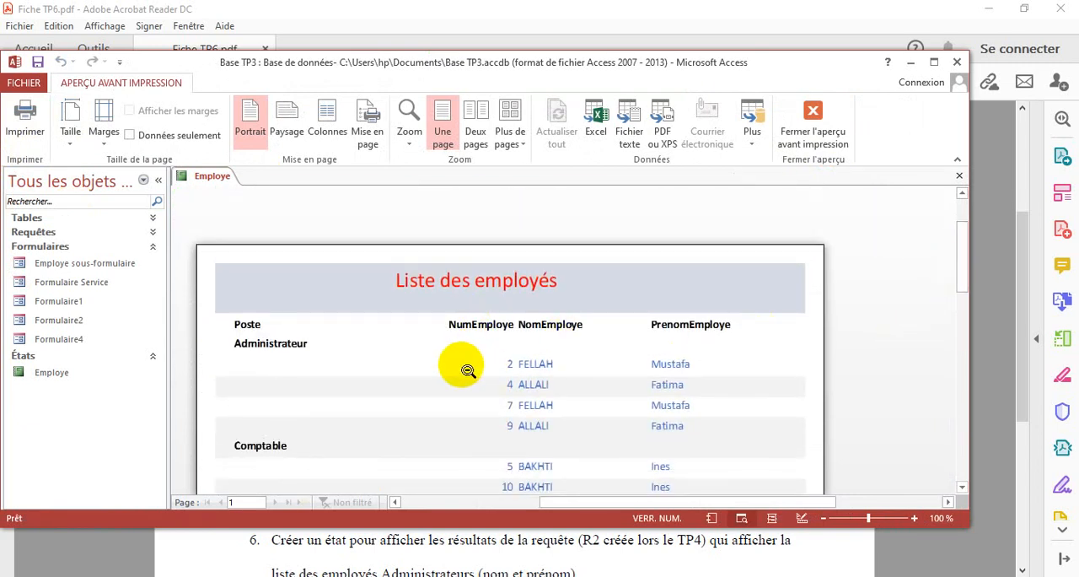
click(805, 122)
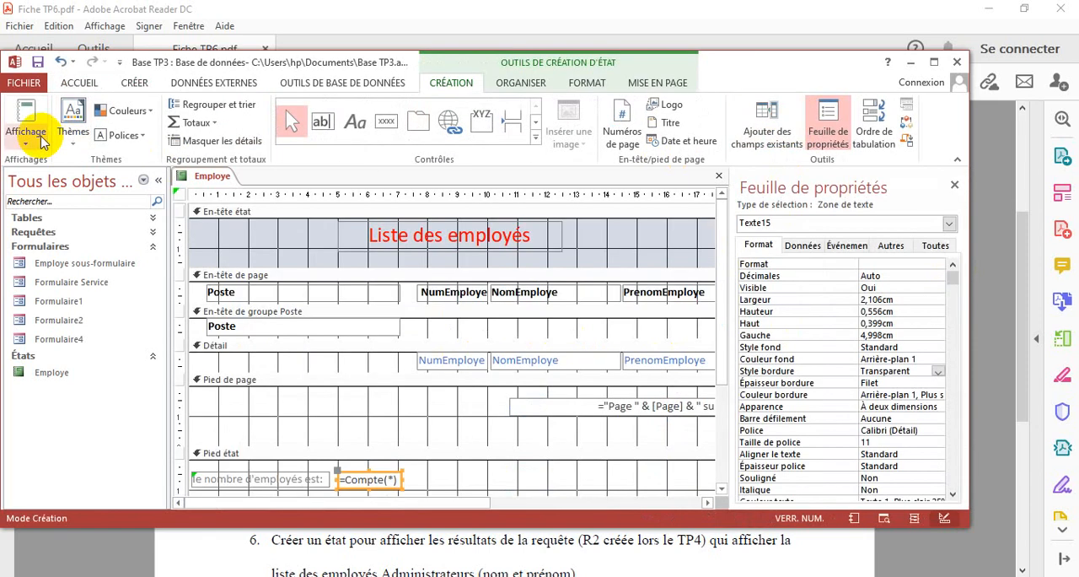
click(25, 142)
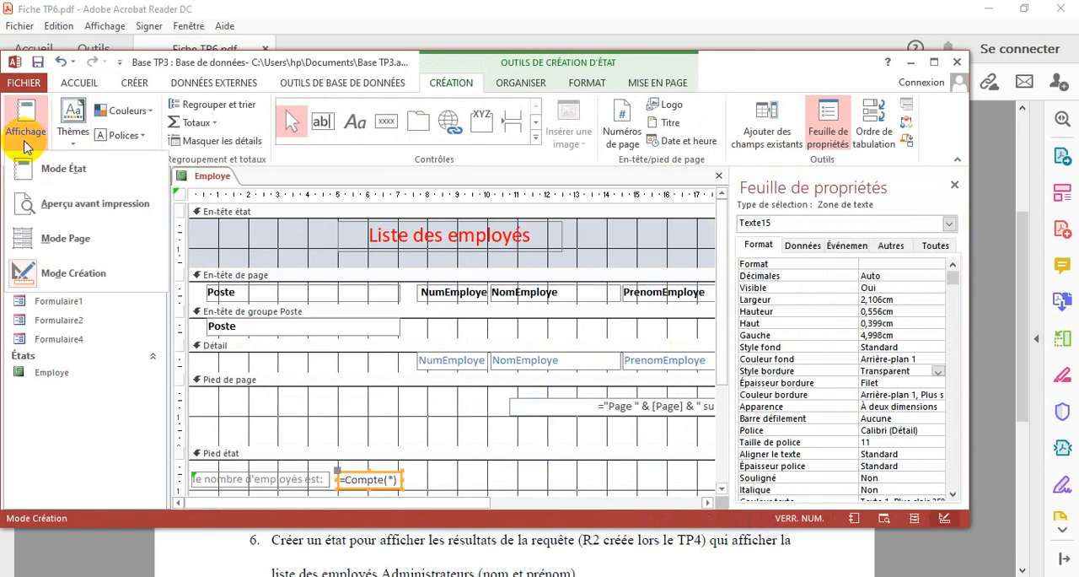
click(38, 63)
Switch to Acrobat Reader to read the exercise about the home form's print button, and return to Access
click(357, 544)
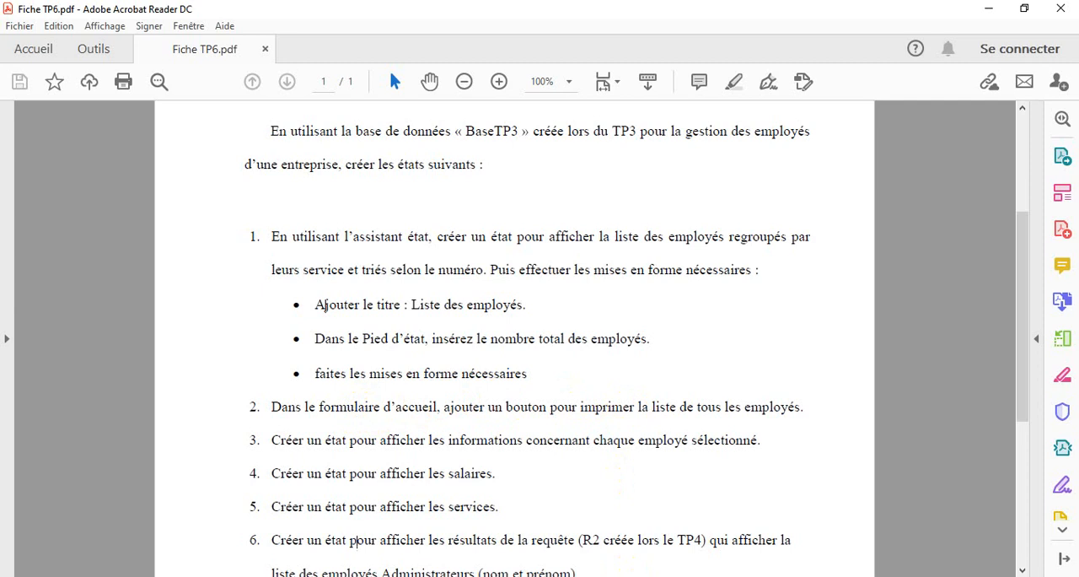
key(alt+Tab)
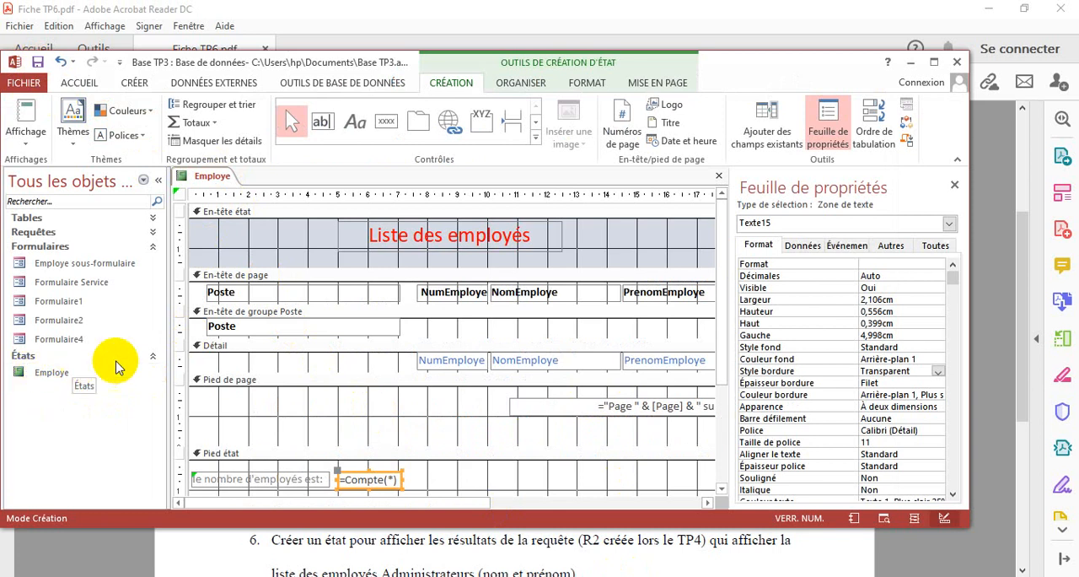
Open the home form Formulaire4 and show it in design view
double_click(68, 346)
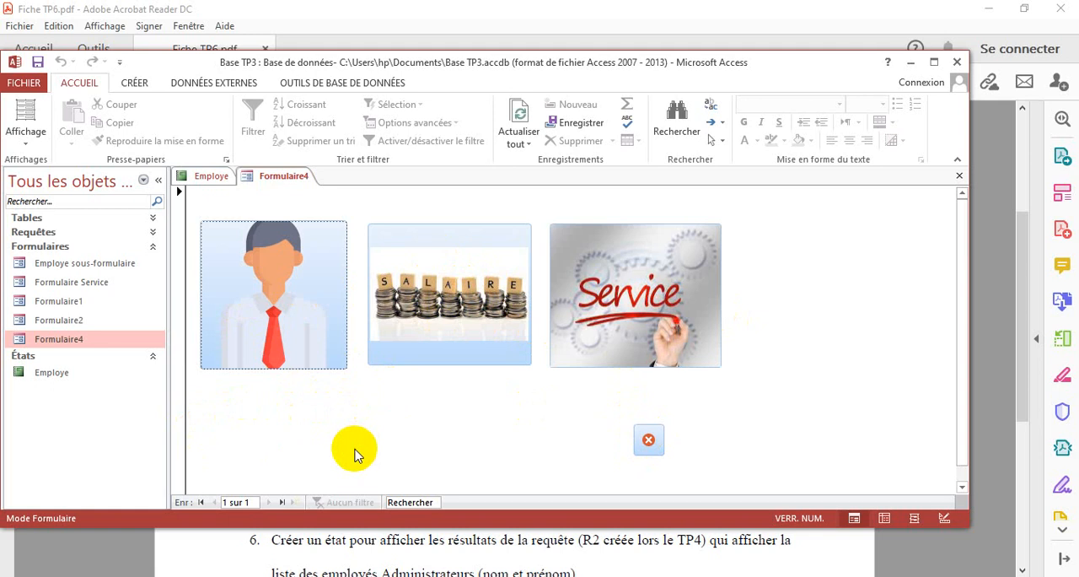
click(134, 83)
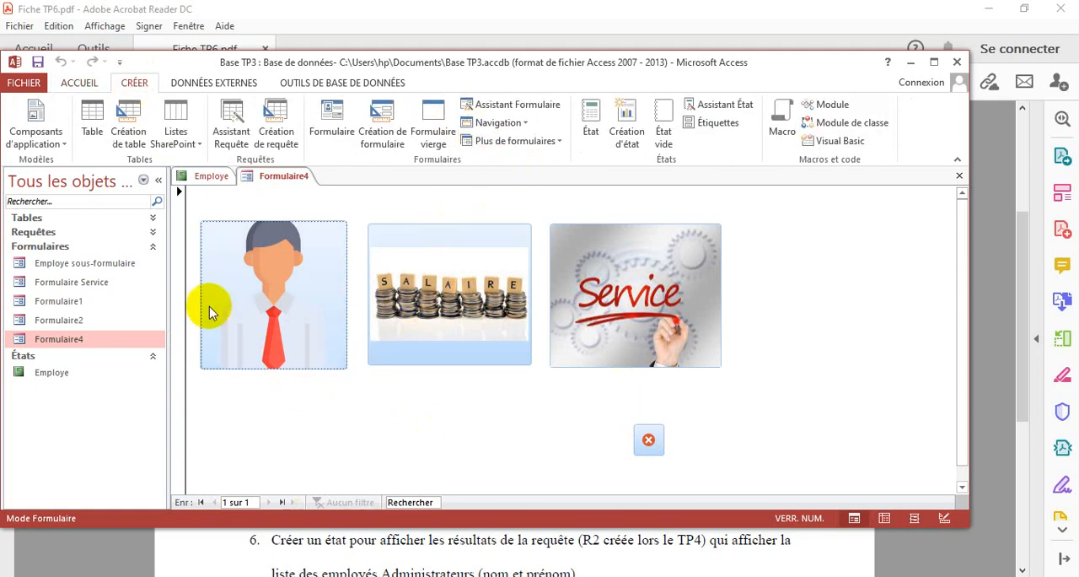
click(80, 82)
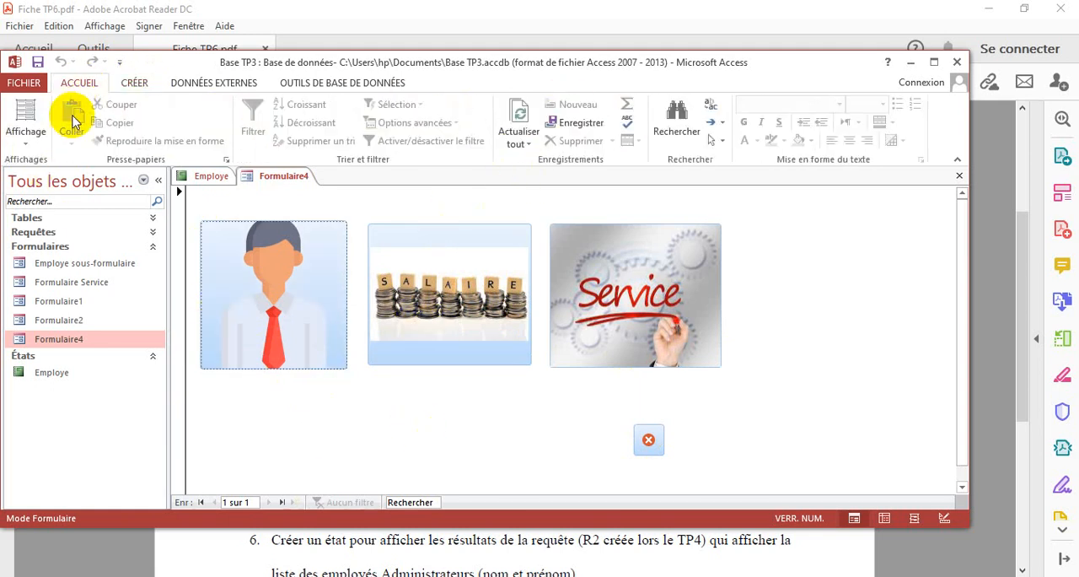
click(38, 145)
click(71, 272)
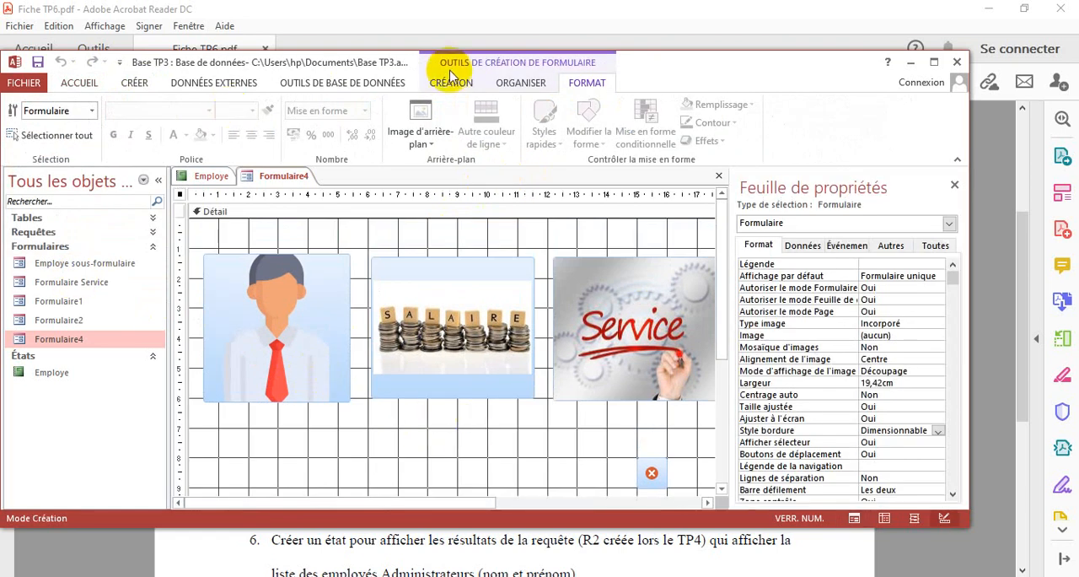
Draw a command button about 6.3 cm wide and 0.9 cm high below the employee picture on Formulaire4
click(461, 84)
click(278, 121)
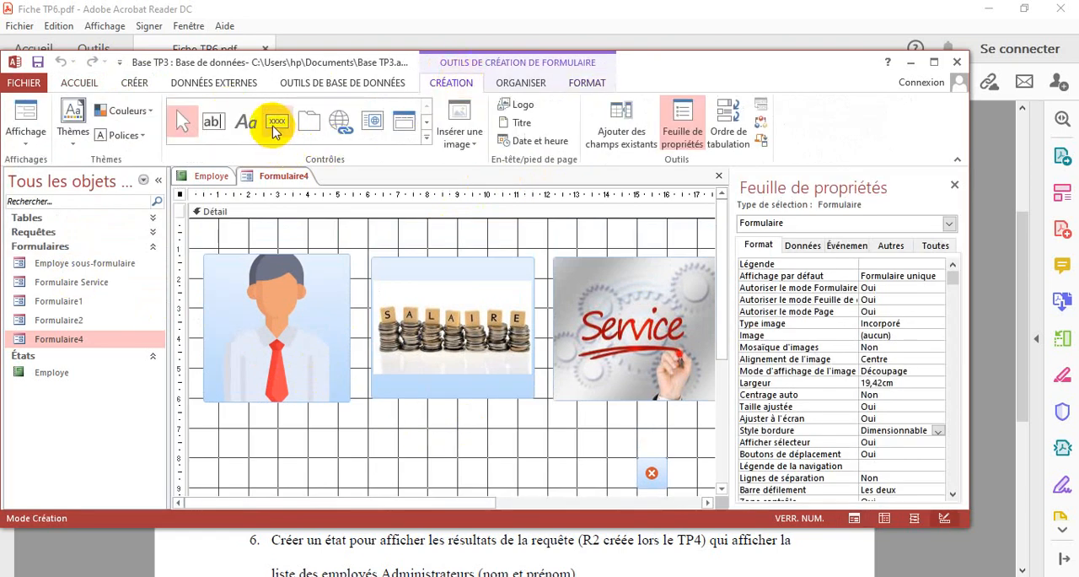
drag(219, 434, 409, 454)
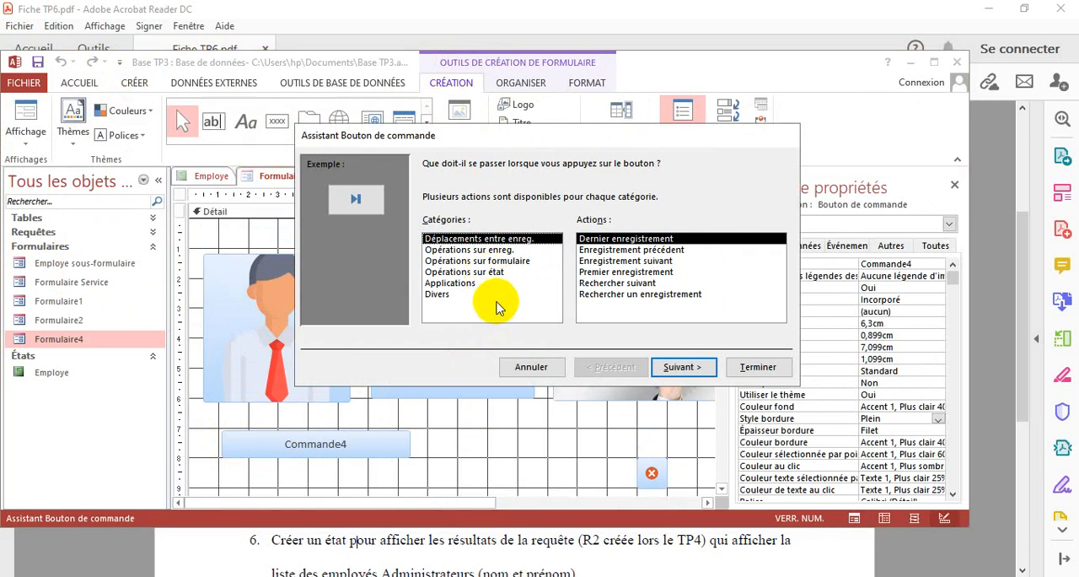
Set the button's action to "Imprimer un état" from "Opérations sur état", with Employe as the report to print
click(477, 261)
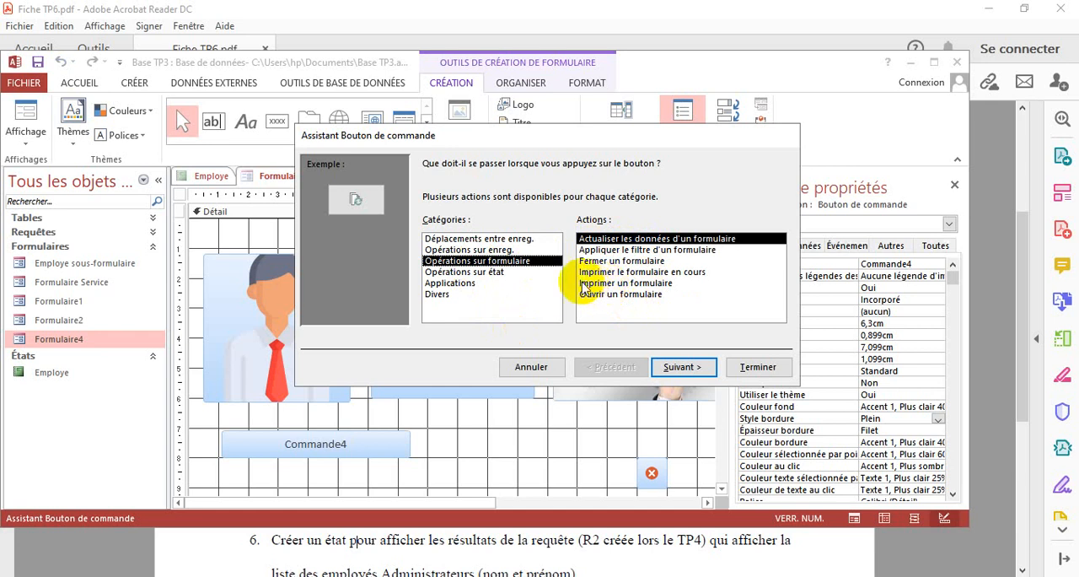
click(477, 273)
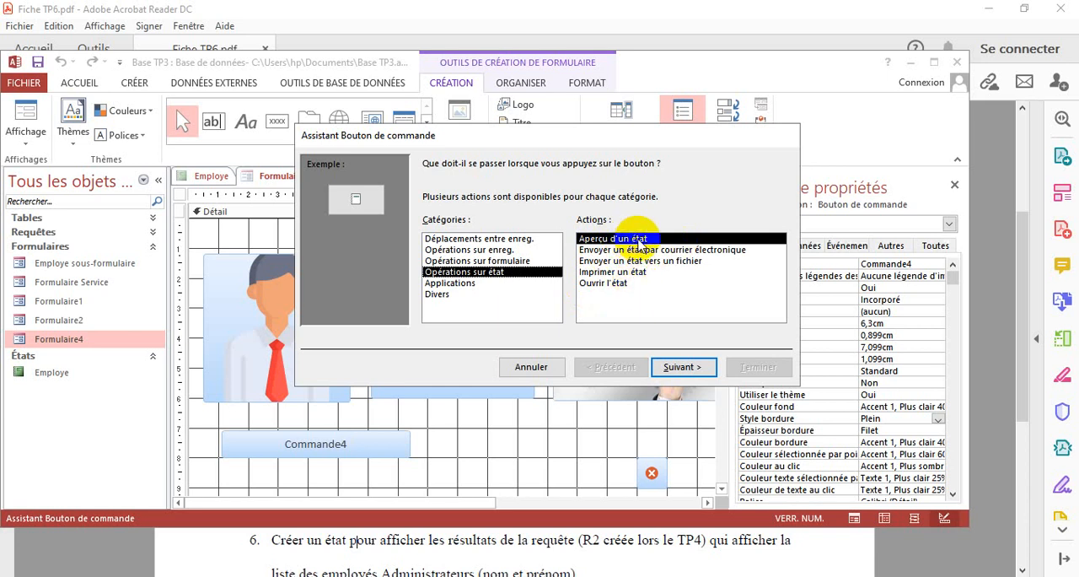
click(610, 271)
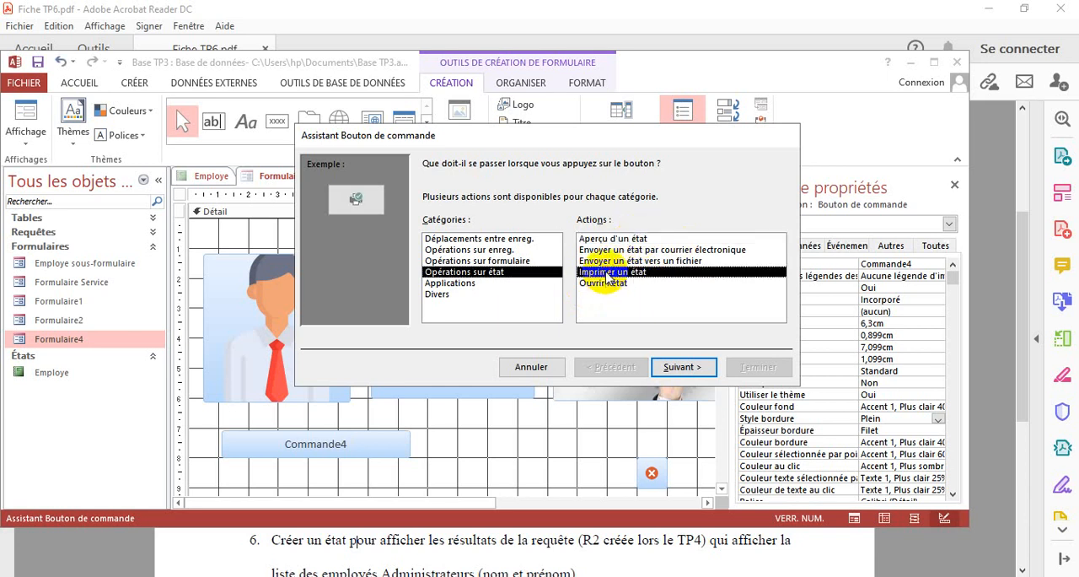
click(697, 373)
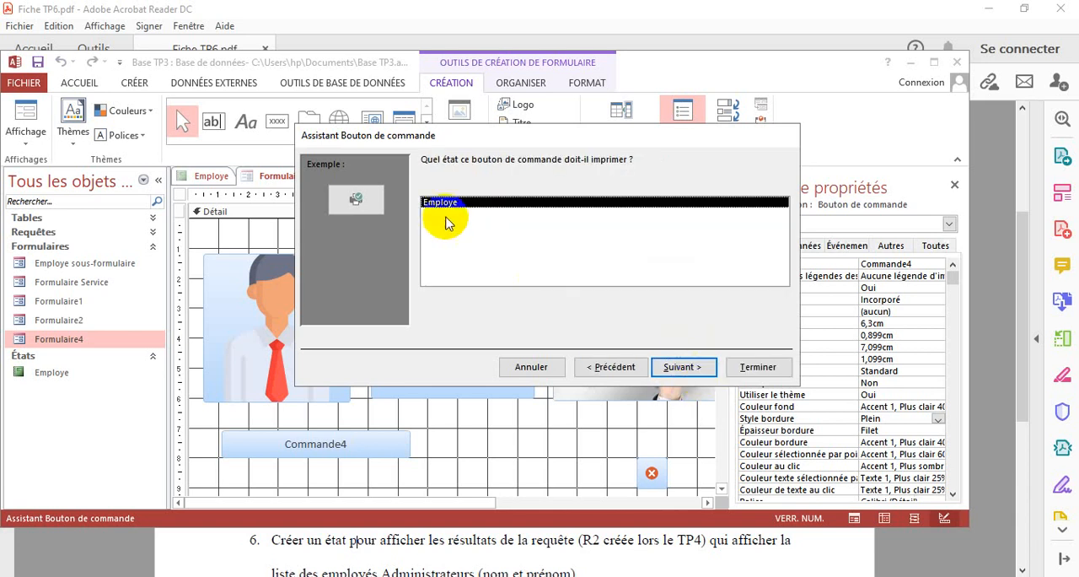
click(678, 369)
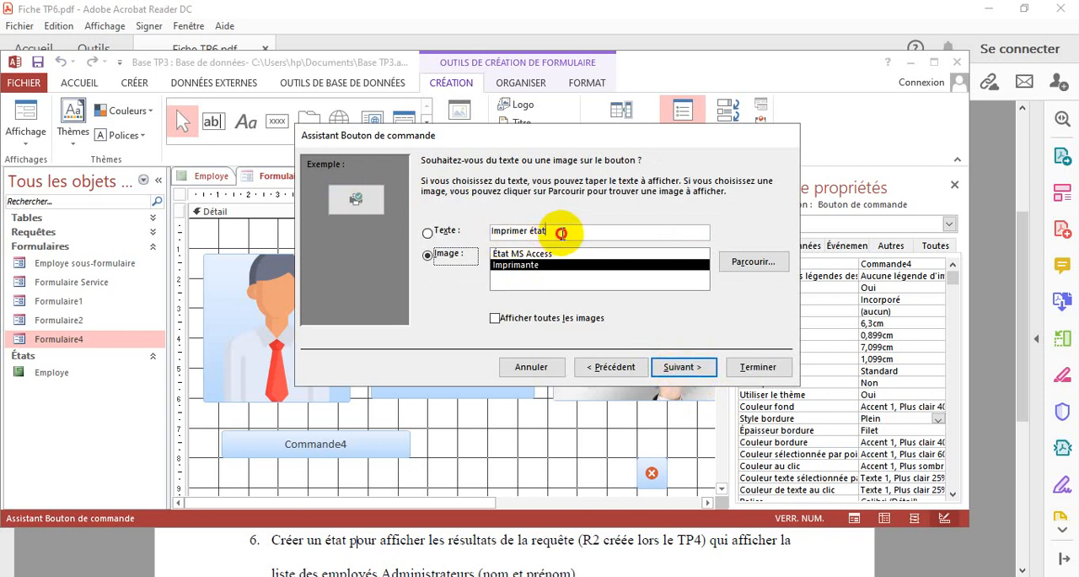
Give the button the text "Liste des employés" instead of an image, keep its default name and finish the wizard
click(478, 230)
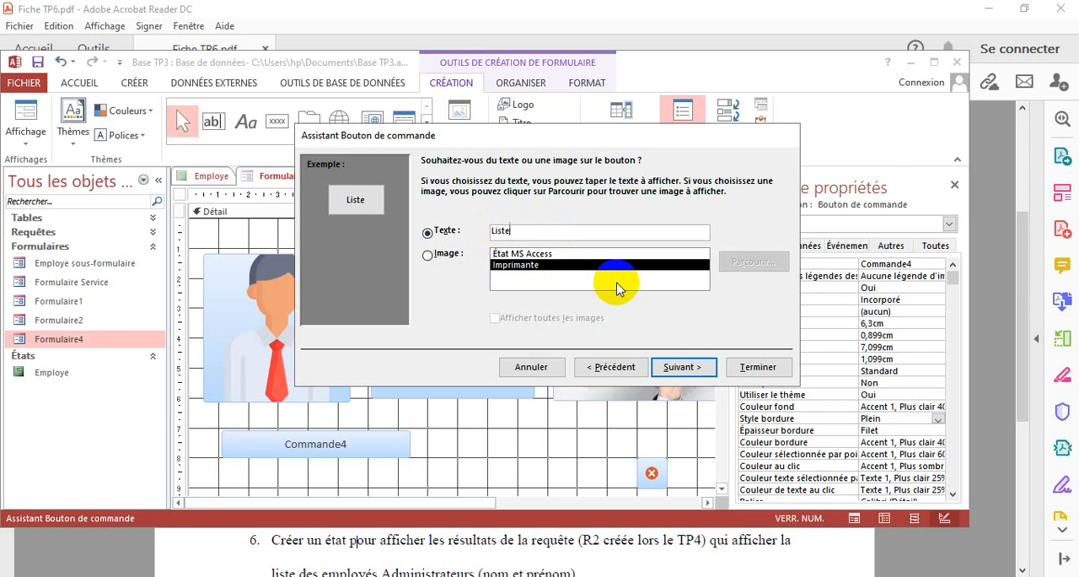
text(Liste des emp)
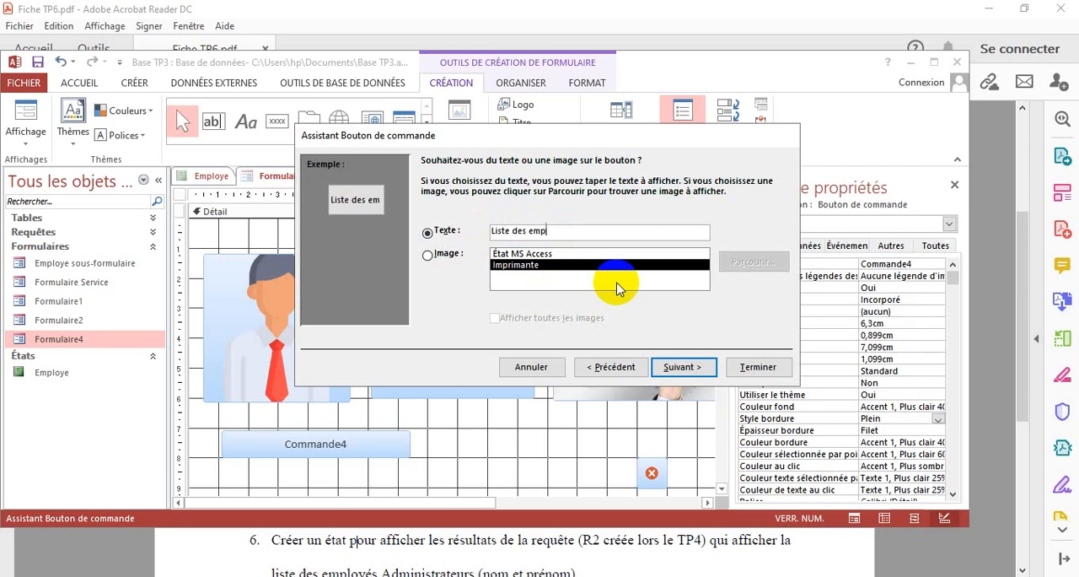
text(loyés)
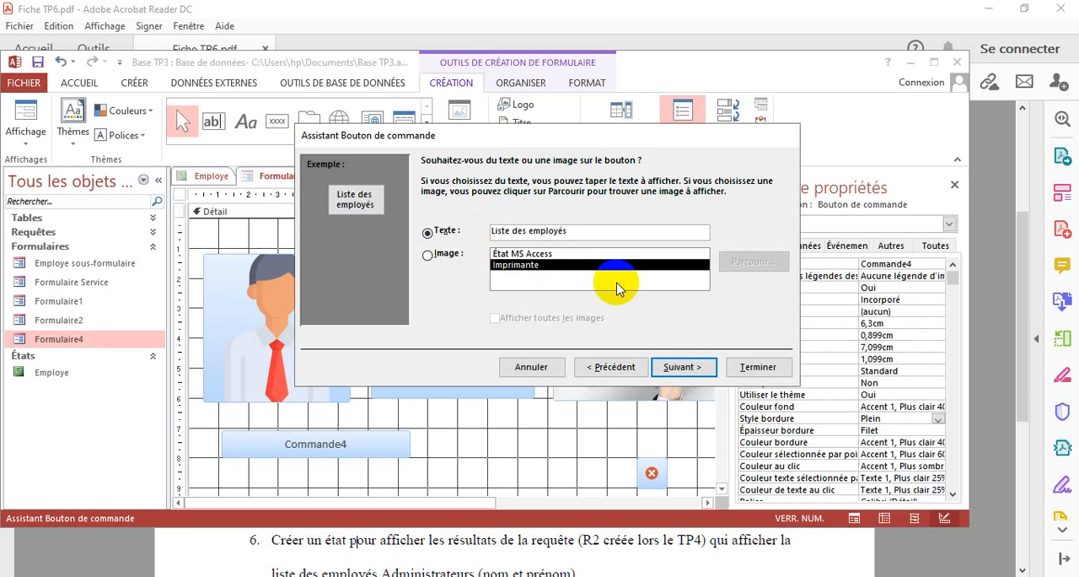
click(681, 368)
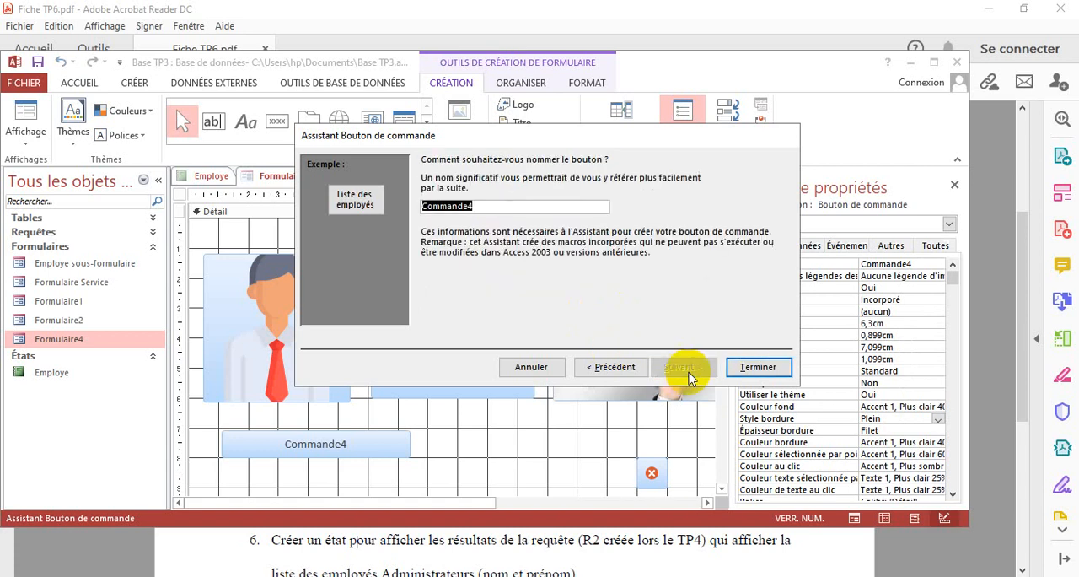
click(758, 367)
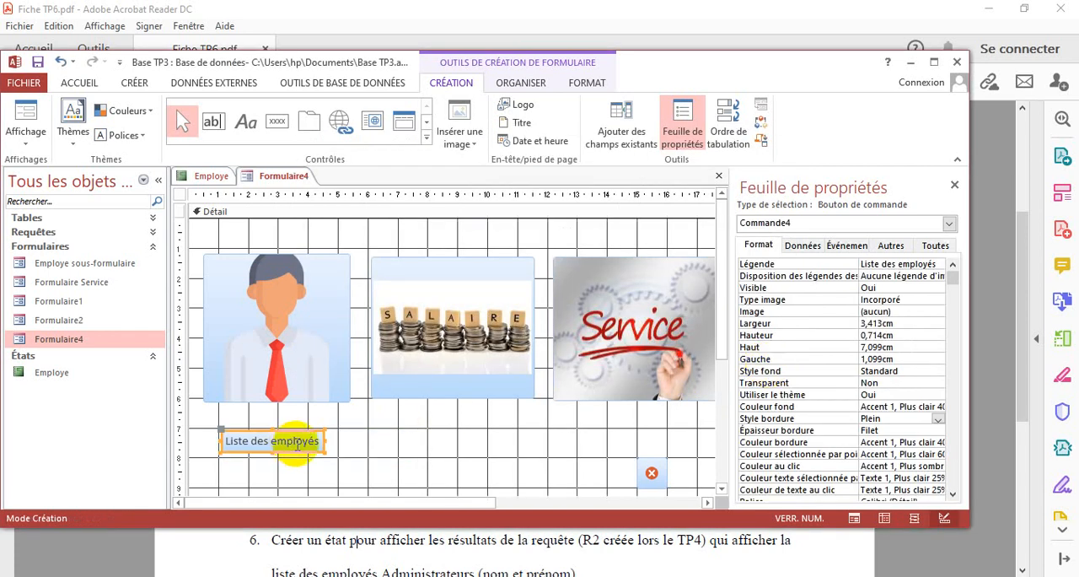
Test the "Liste des employés" button in form view, dismiss the print dialog without printing and return to Formulaire4
click(23, 145)
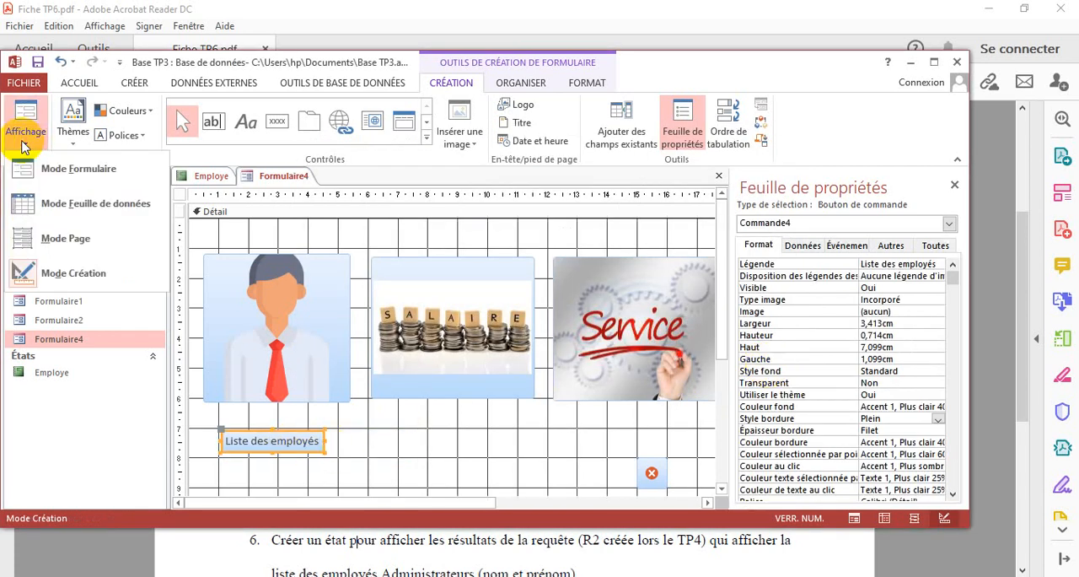
click(79, 170)
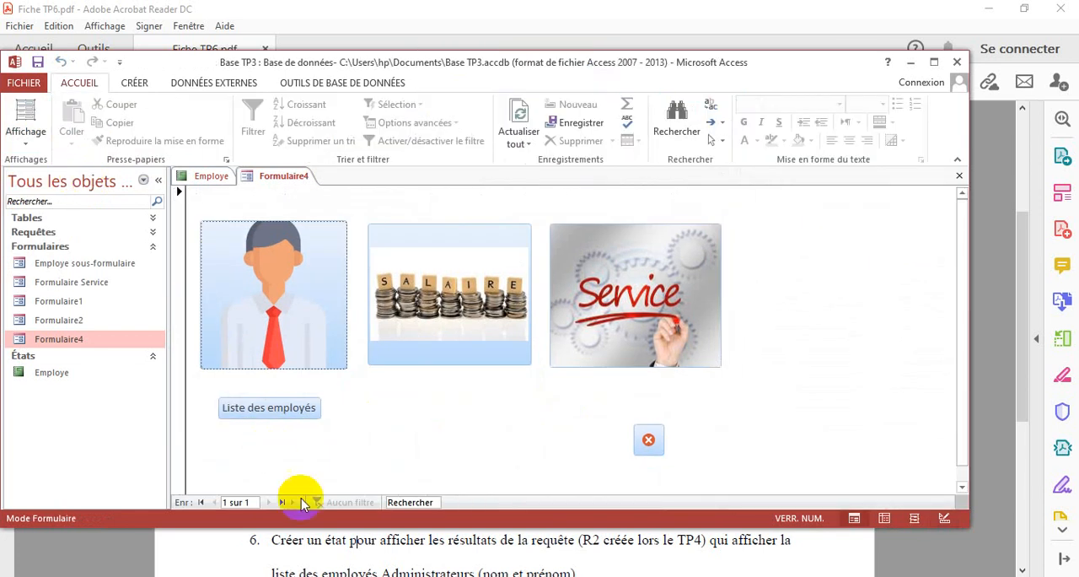
click(268, 410)
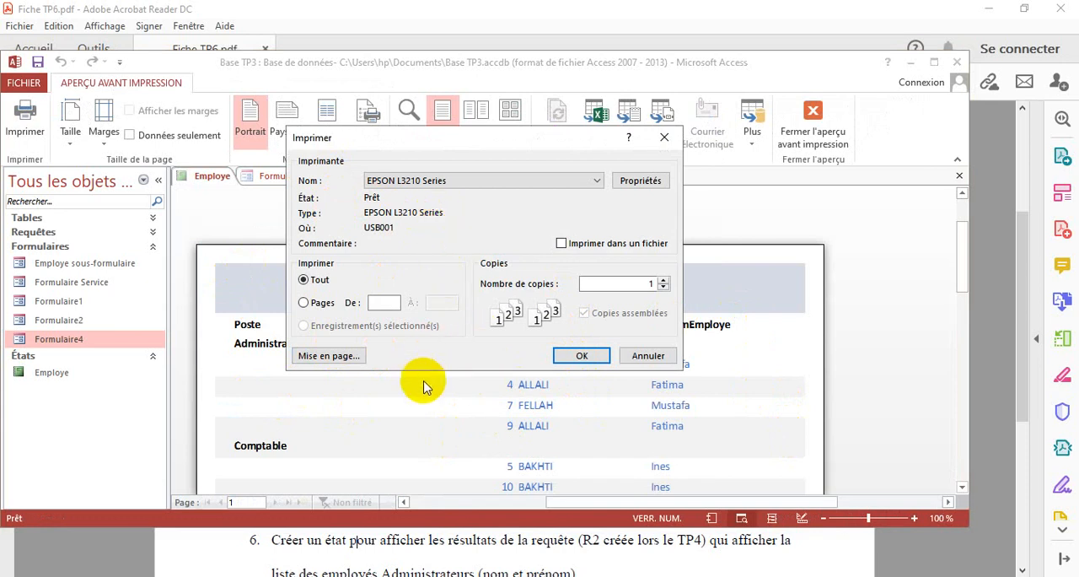
click(666, 143)
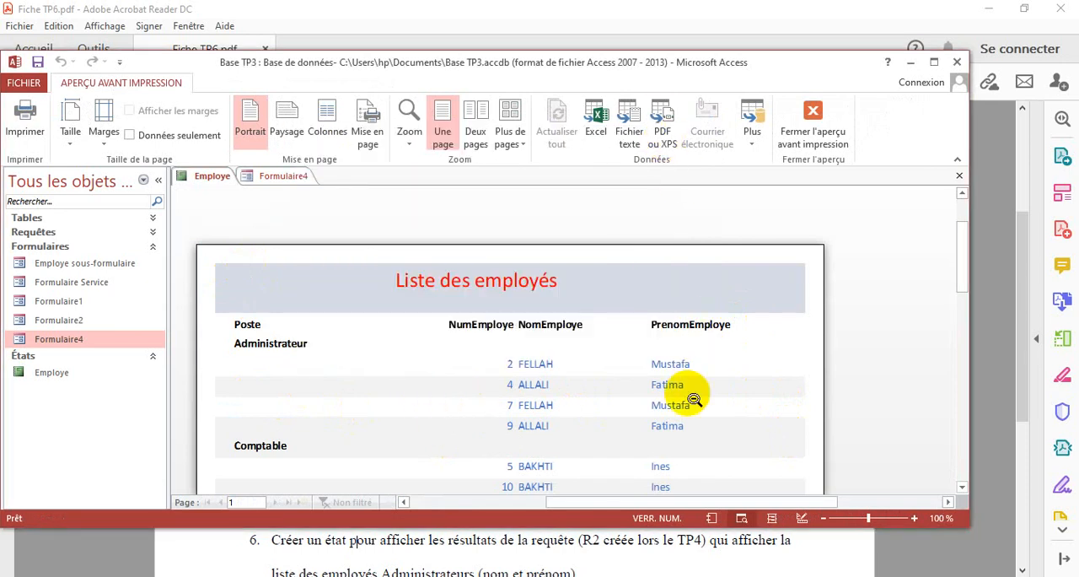
click(284, 178)
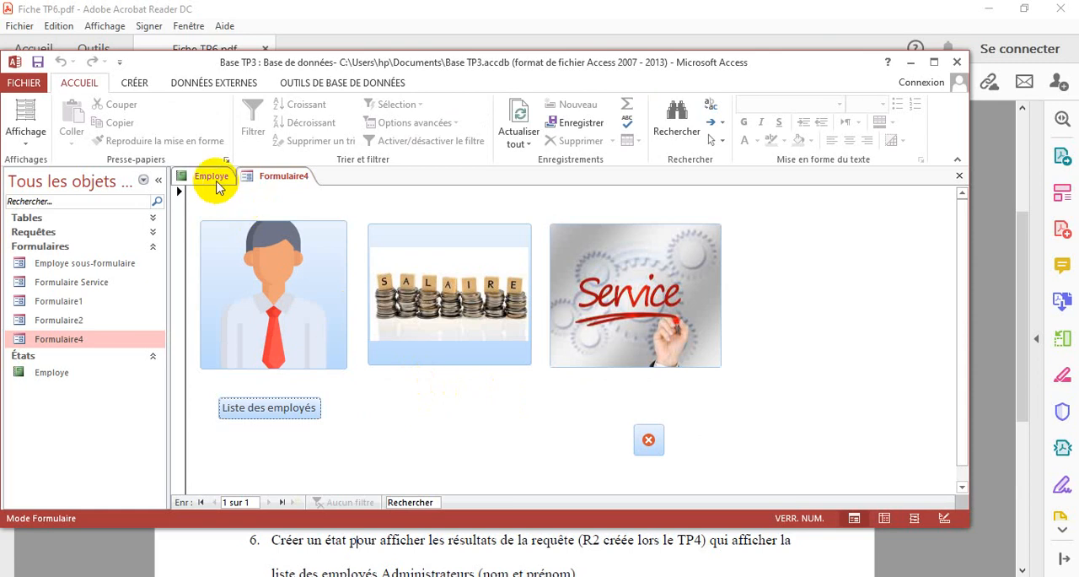
Consult the next exercise in Acrobat Reader, and return to Access to display the object creation commands
click(628, 558)
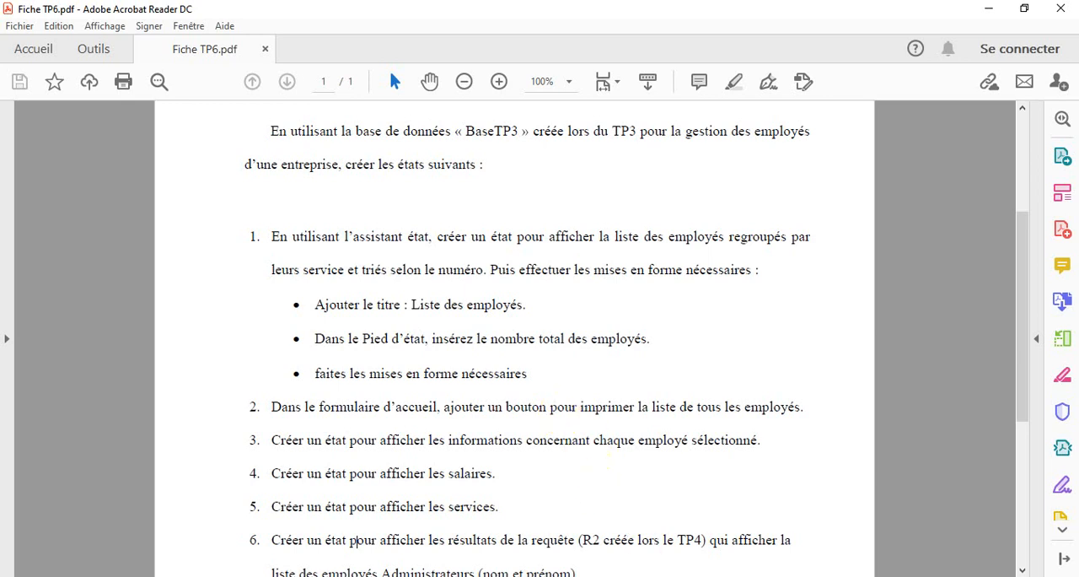
click(645, 576)
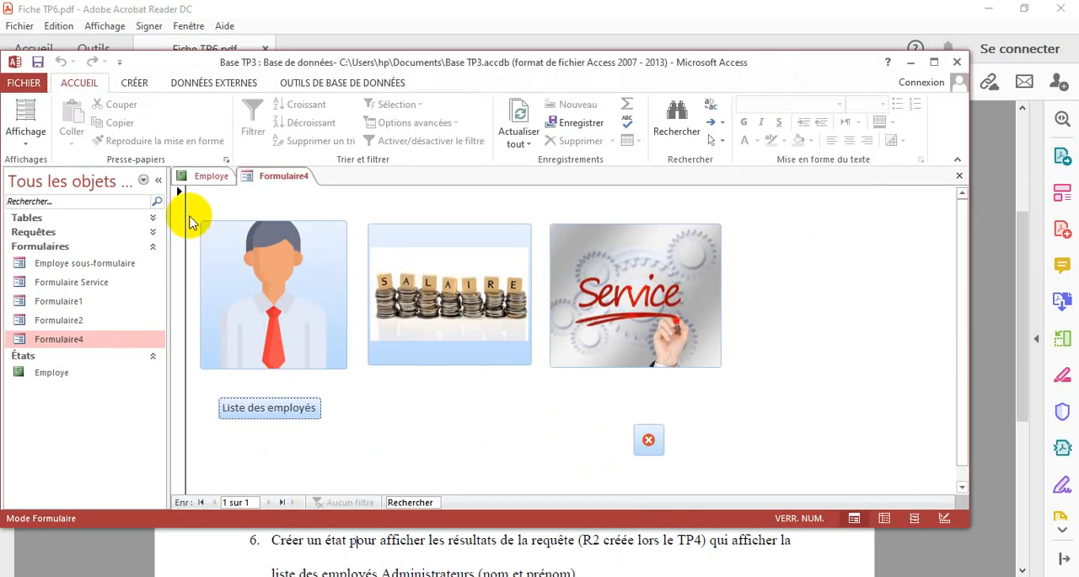
click(135, 82)
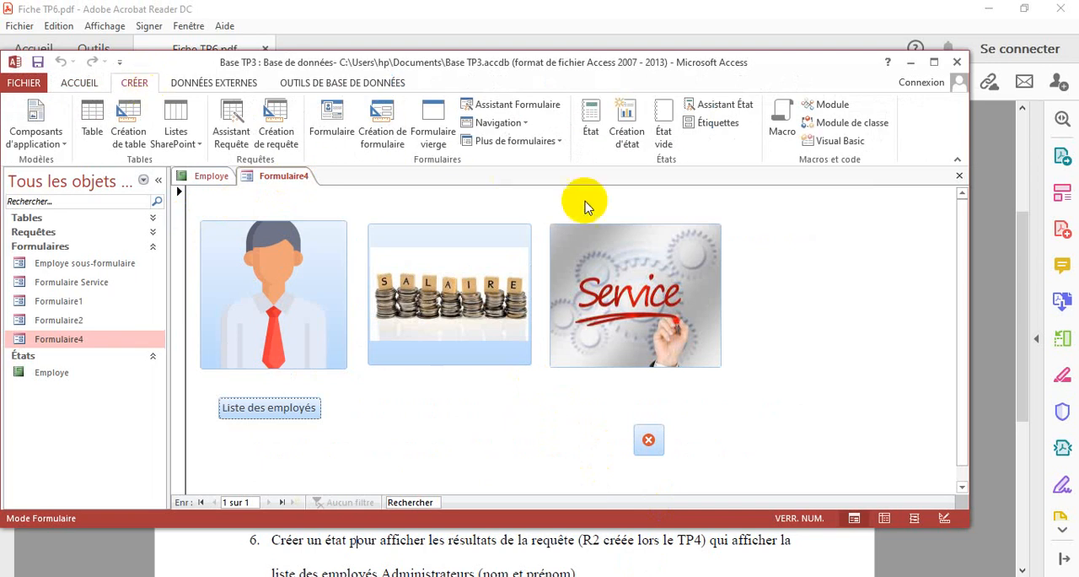
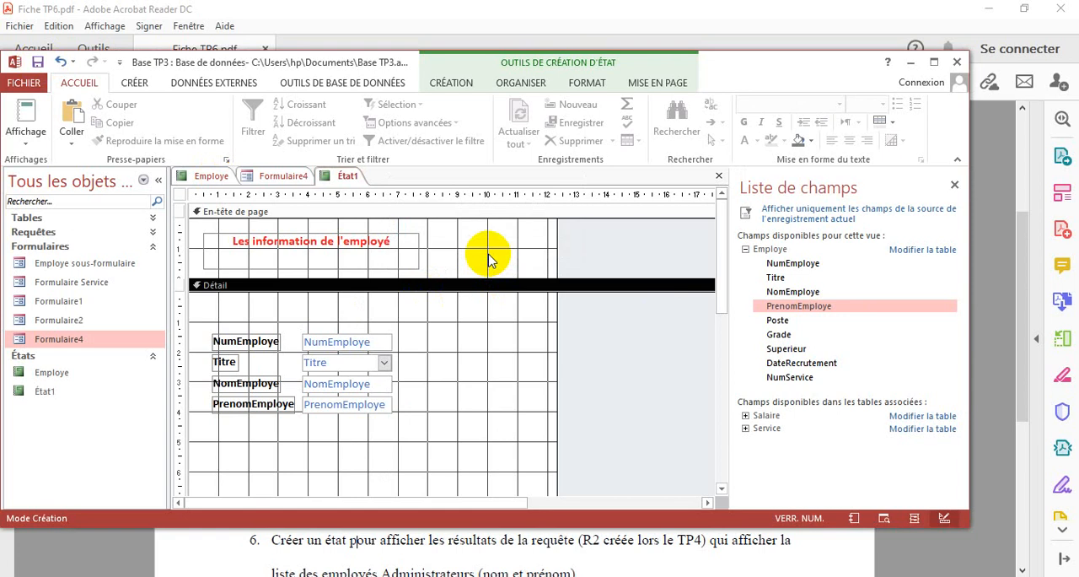
Check the État1 report in print preview and in report view
click(25, 135)
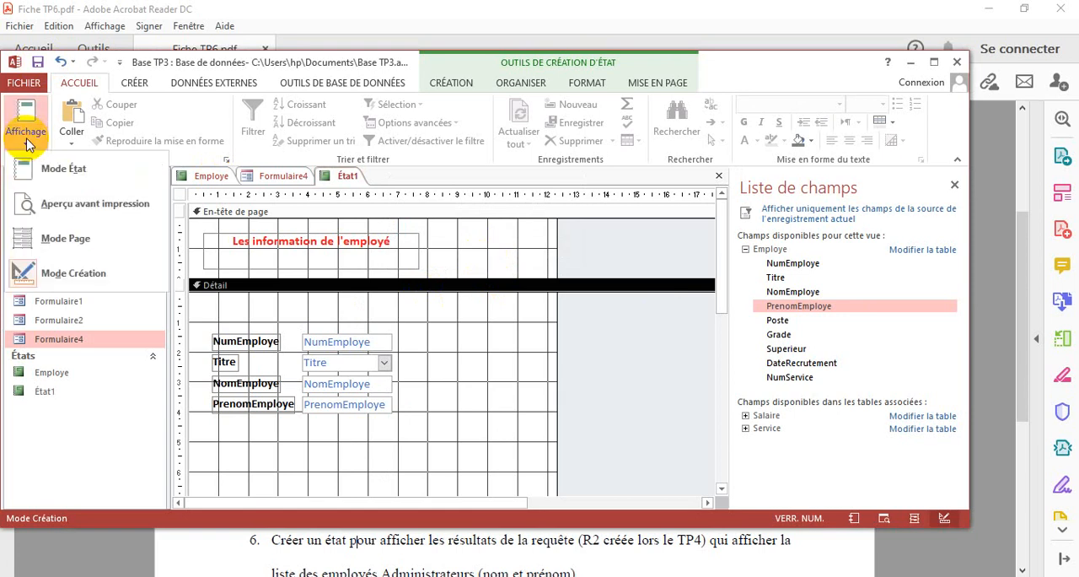
click(87, 208)
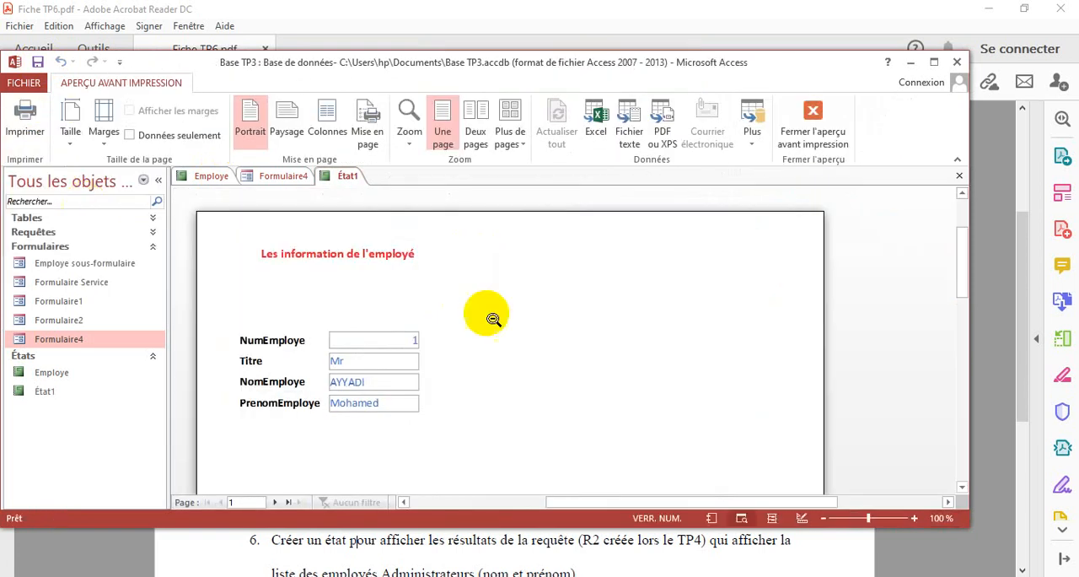
drag(965, 279, 961, 230)
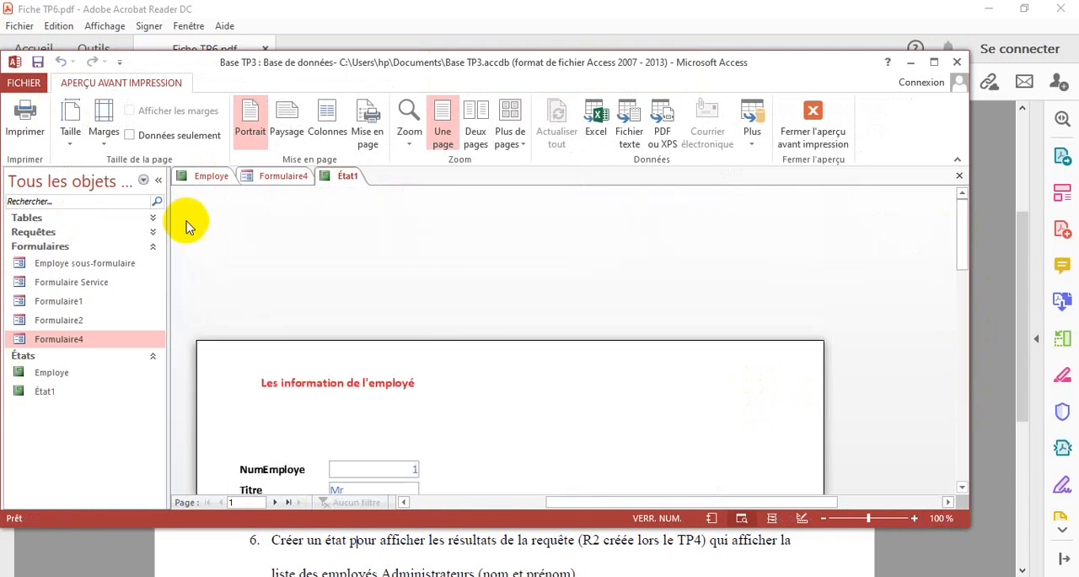
click(810, 118)
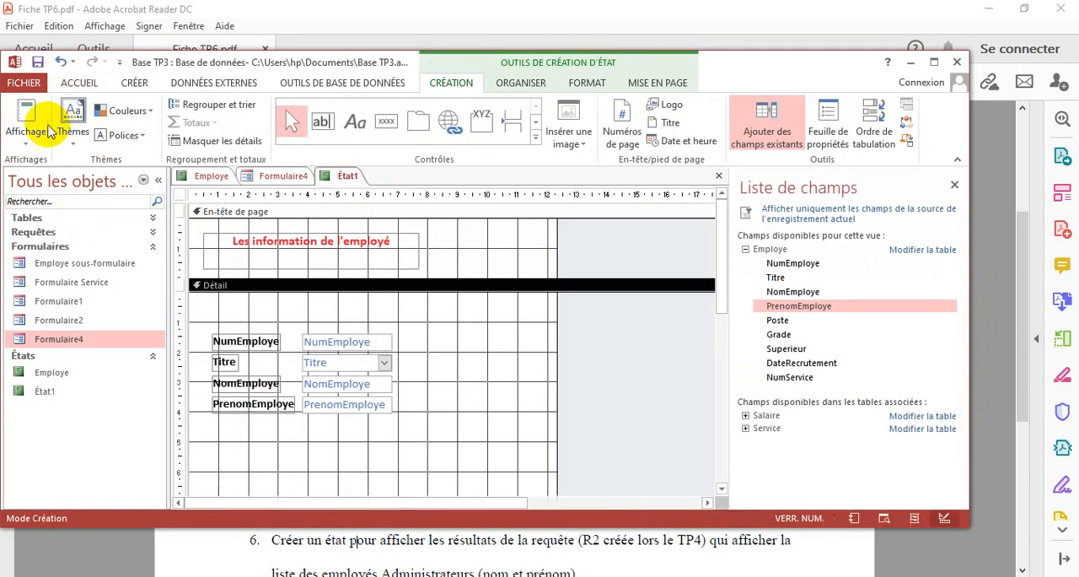
click(49, 133)
click(53, 168)
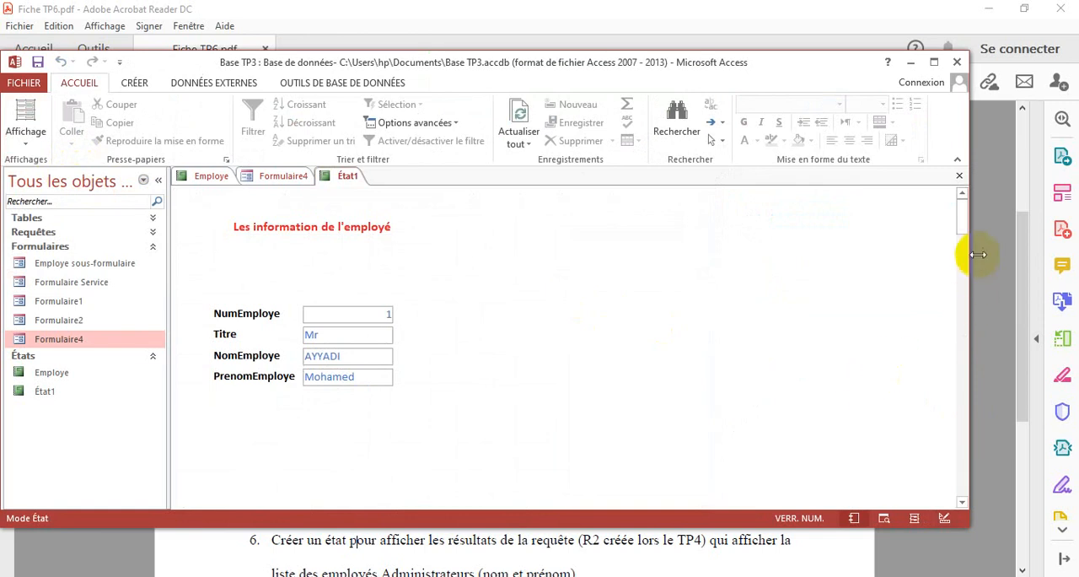
drag(961, 225, 968, 202)
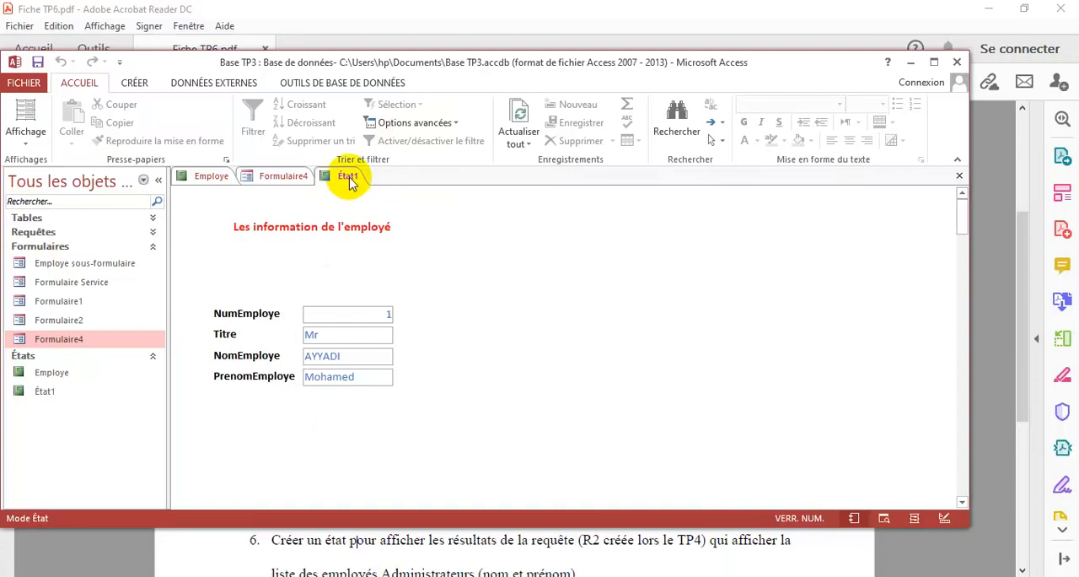
Consult the next exercise in Acrobat Reader, and back in Access generate an automatic report from the Salaire table
click(456, 550)
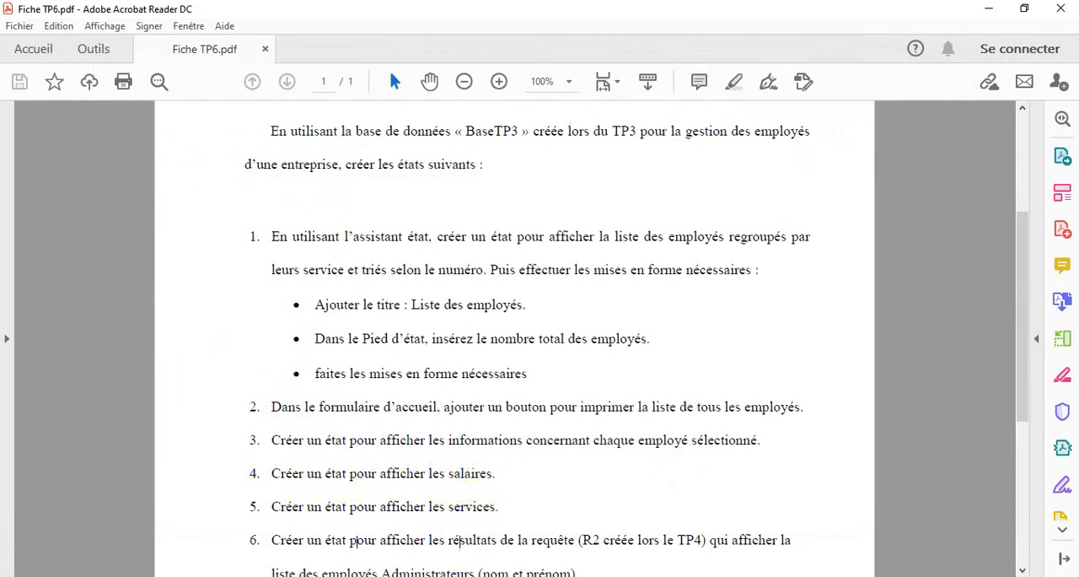
key(alt+Tab)
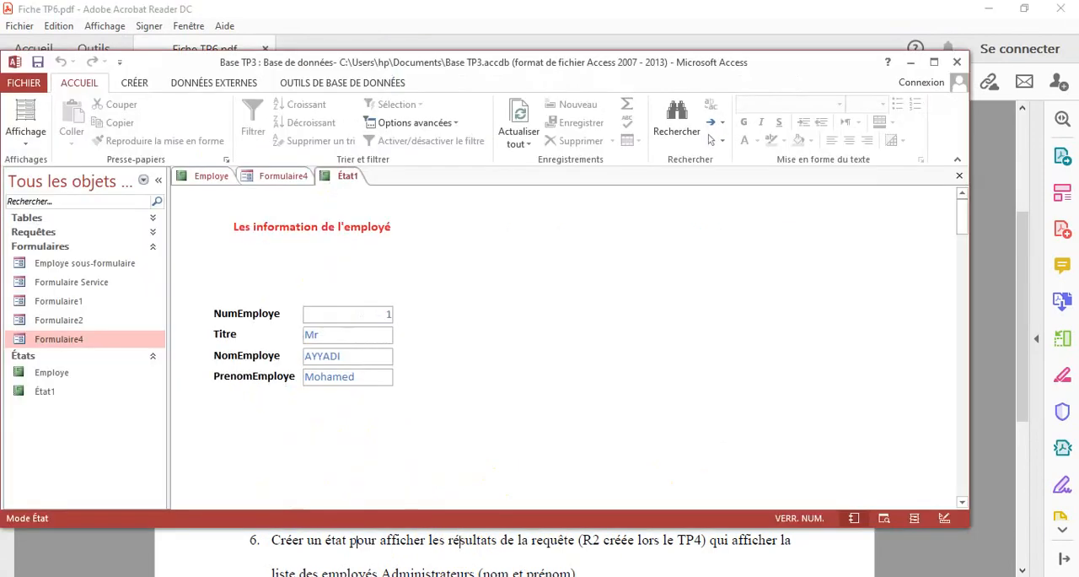
click(139, 86)
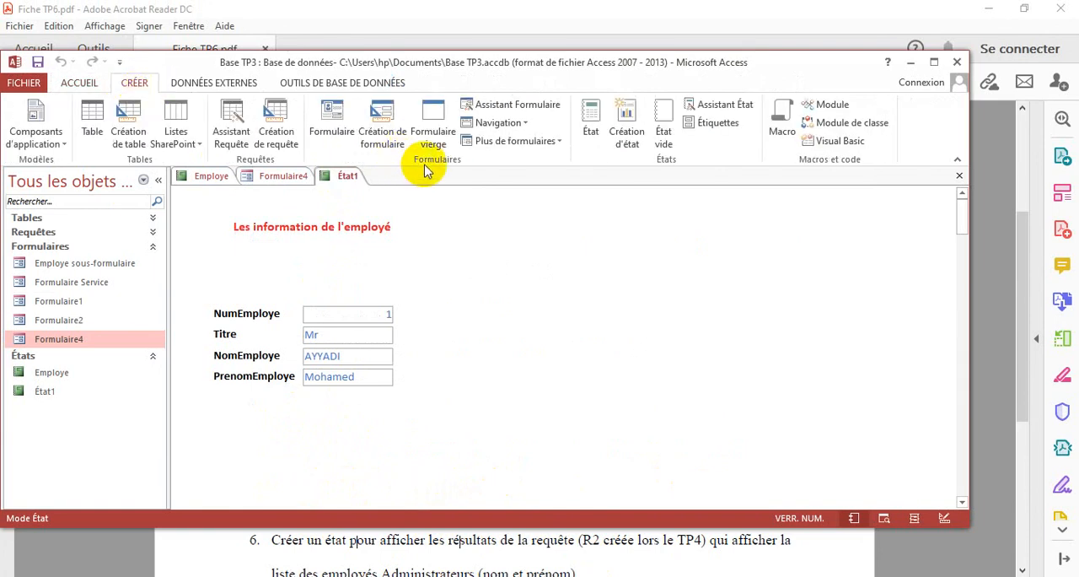
click(153, 251)
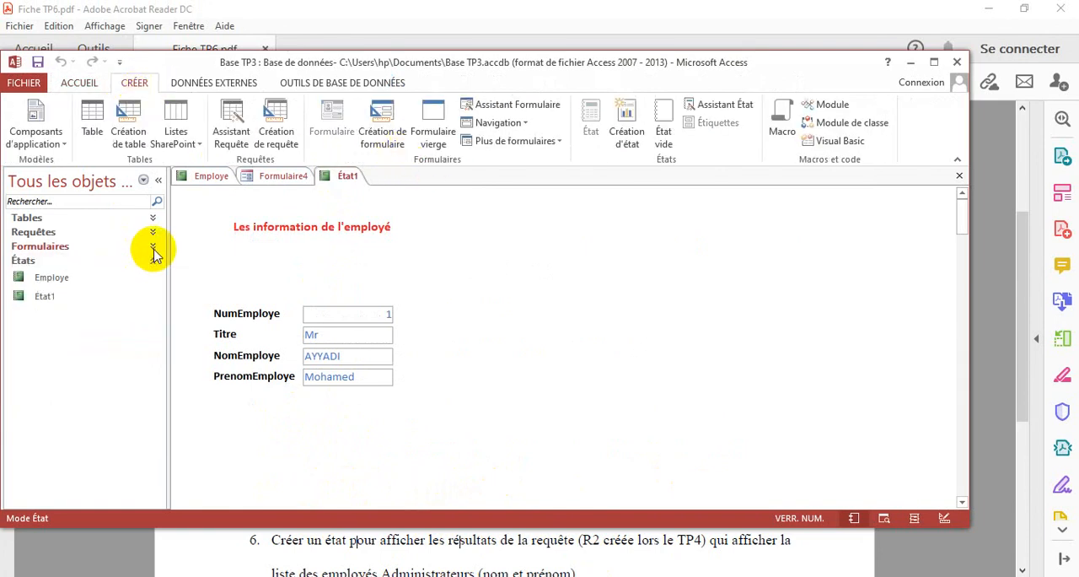
click(152, 218)
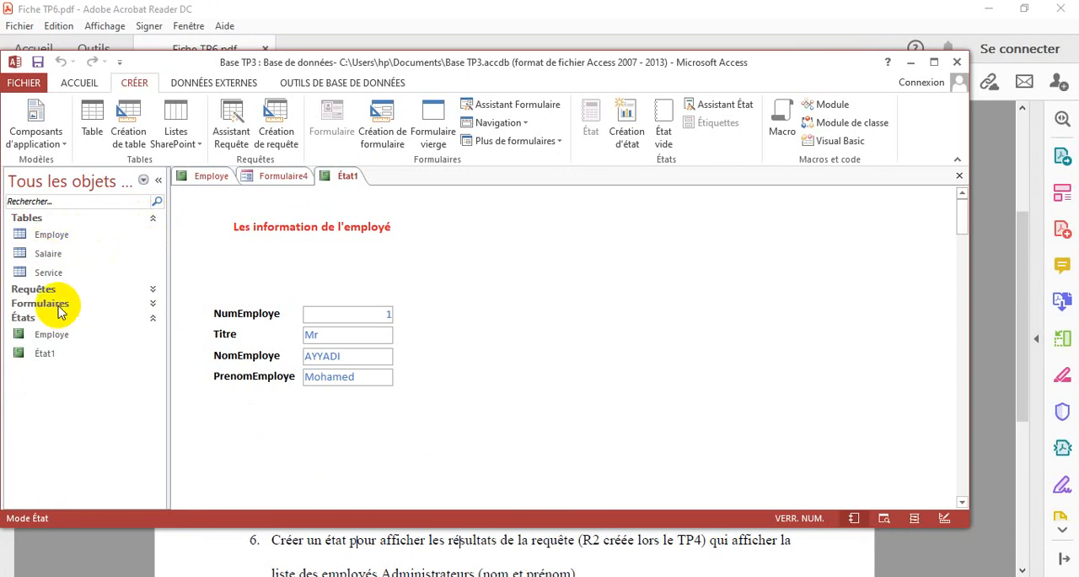
click(46, 255)
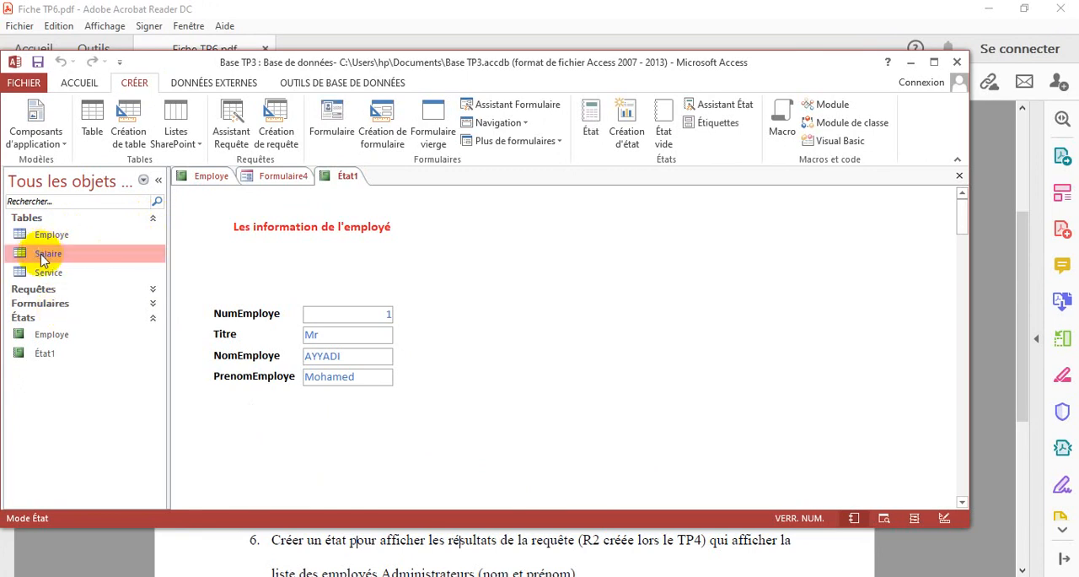
click(590, 125)
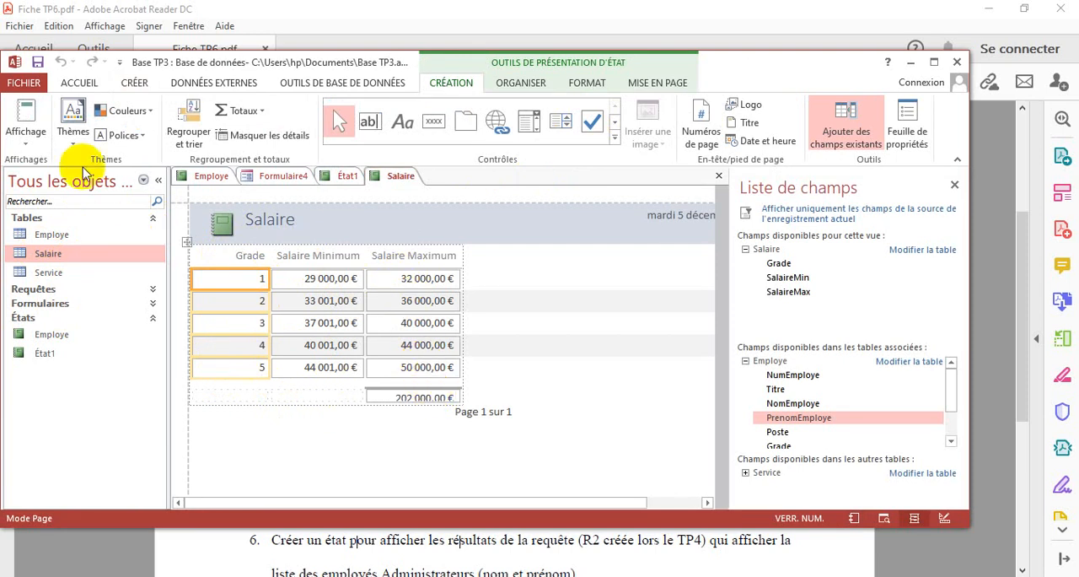
In design view, delete the SalaireMax sum from the footer of the Salaire report
click(27, 139)
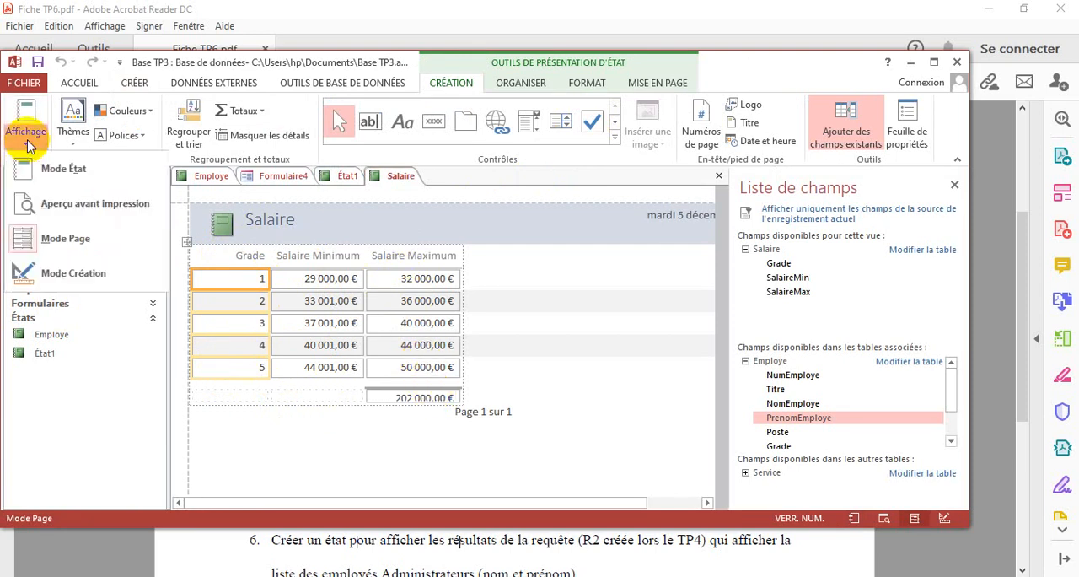
click(84, 273)
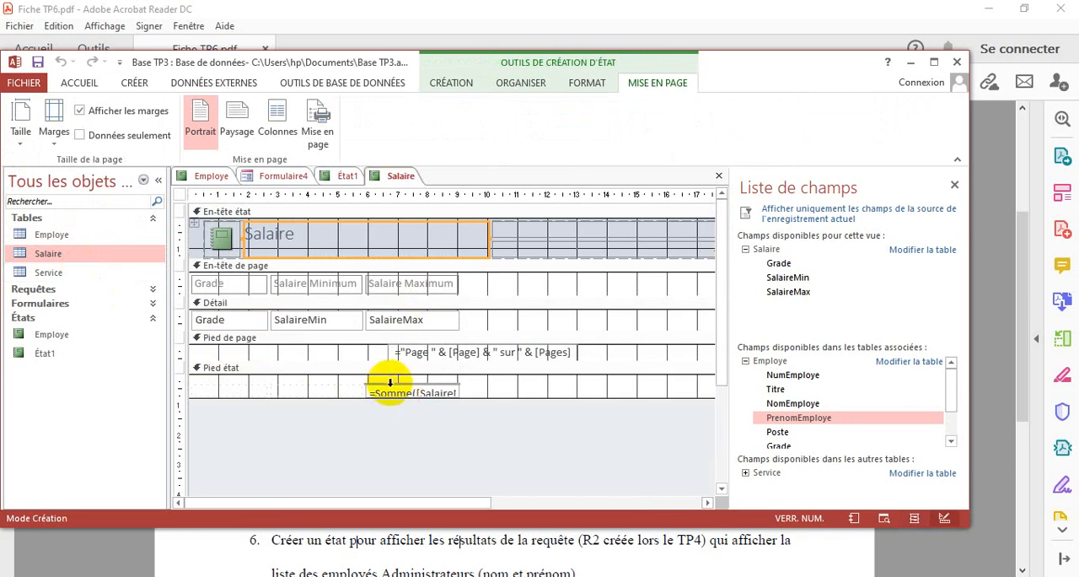
click(389, 392)
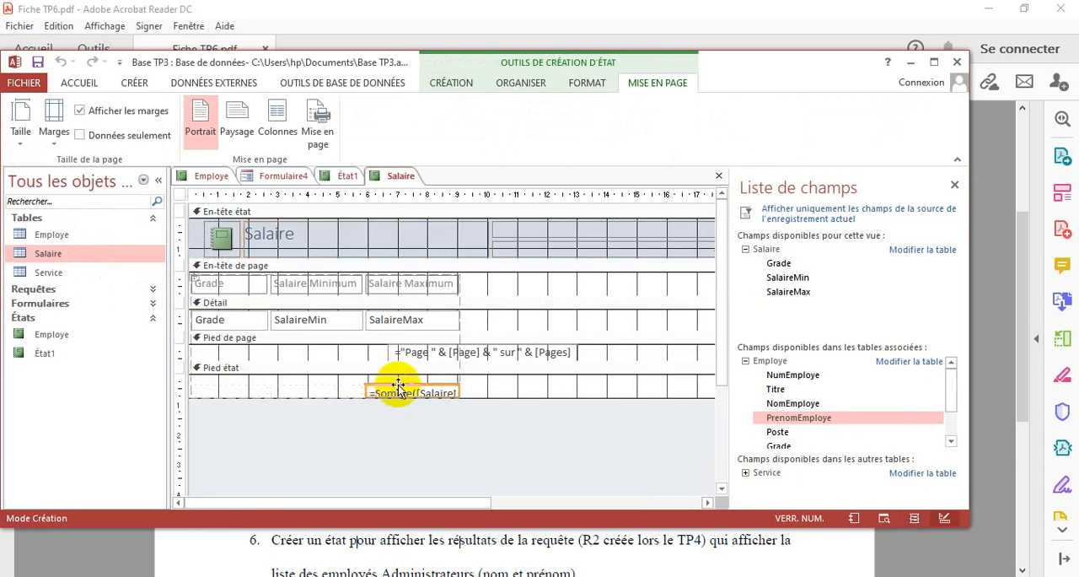
key(Delete)
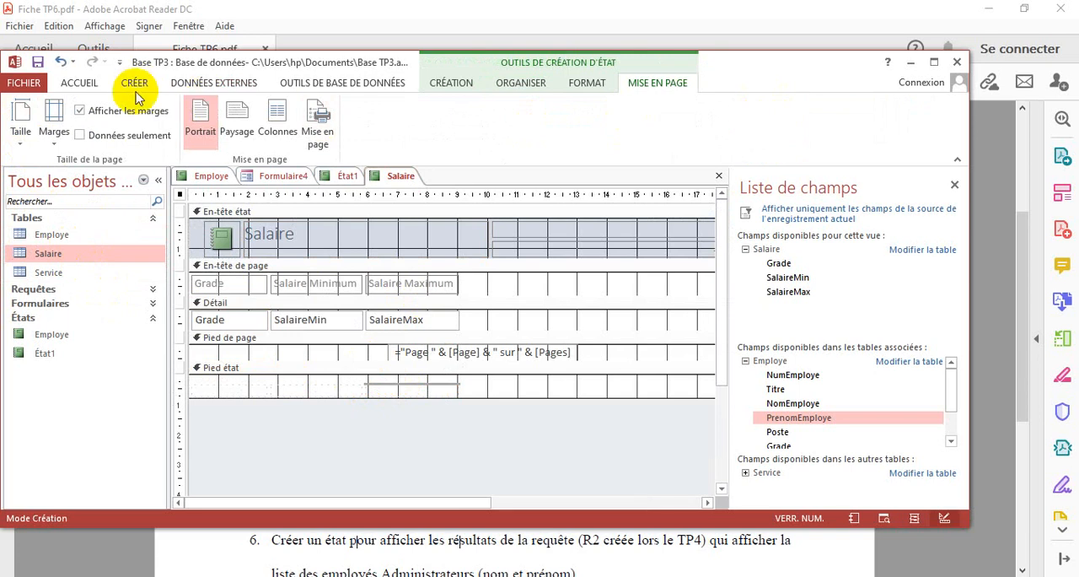
Display the salary report in report view and save it under the name Salaire
click(78, 82)
click(27, 141)
click(34, 168)
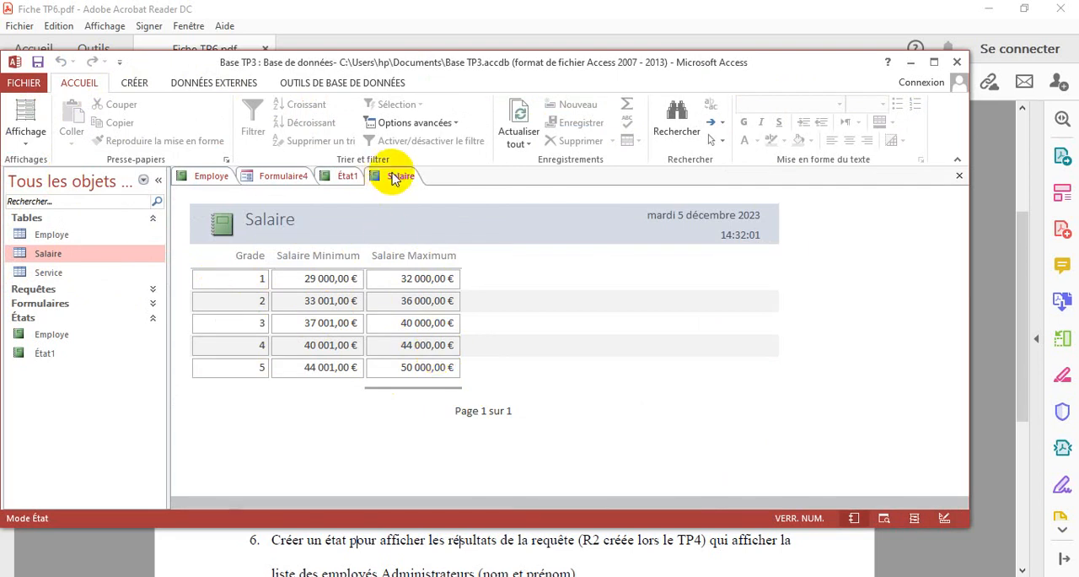
click(38, 61)
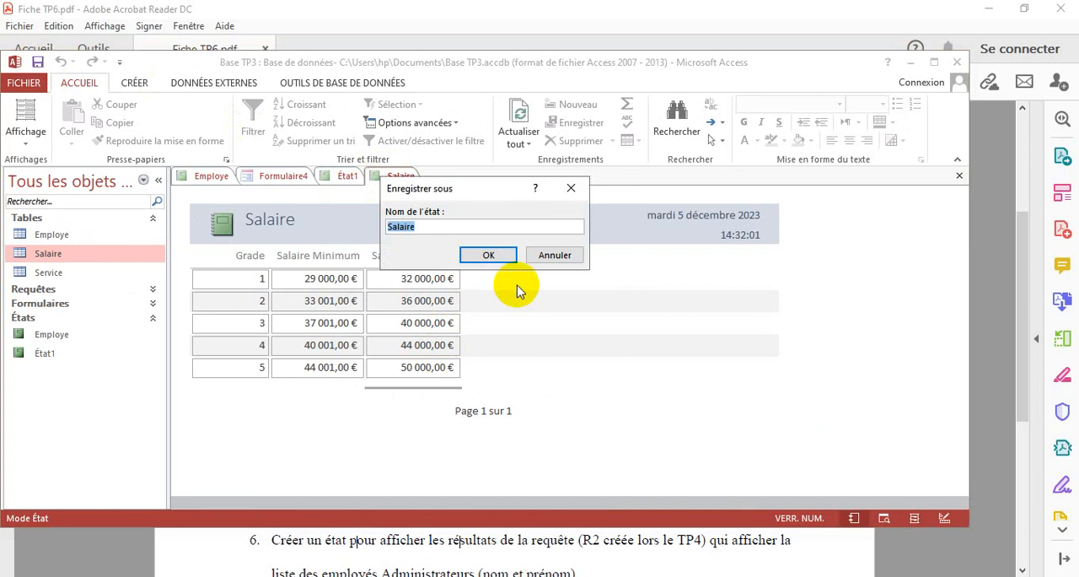
click(488, 255)
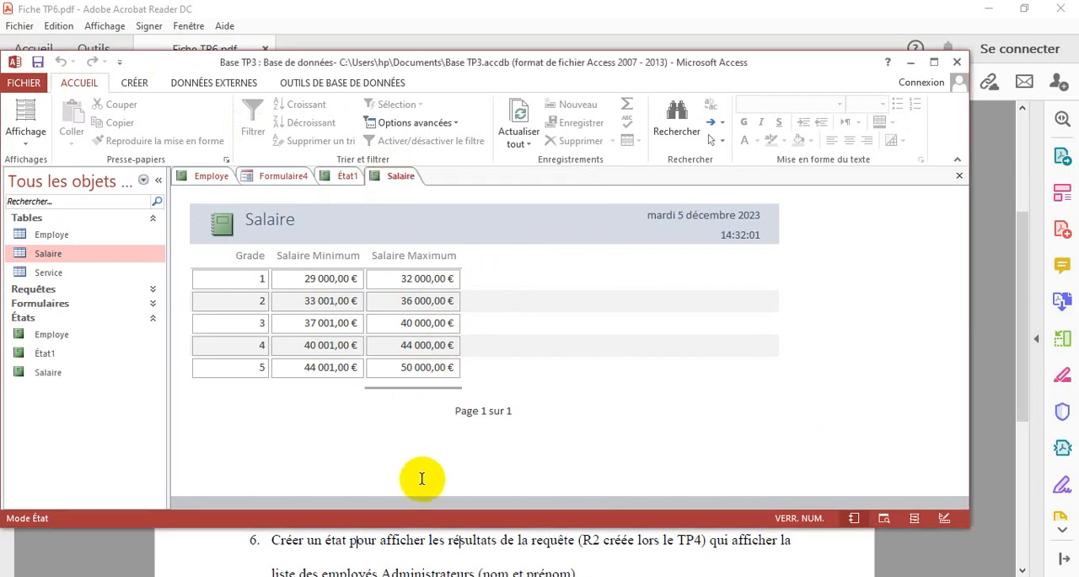
Check the following exercise in Acrobat Reader, and back in Access generate an automatic report from the Service table
click(524, 555)
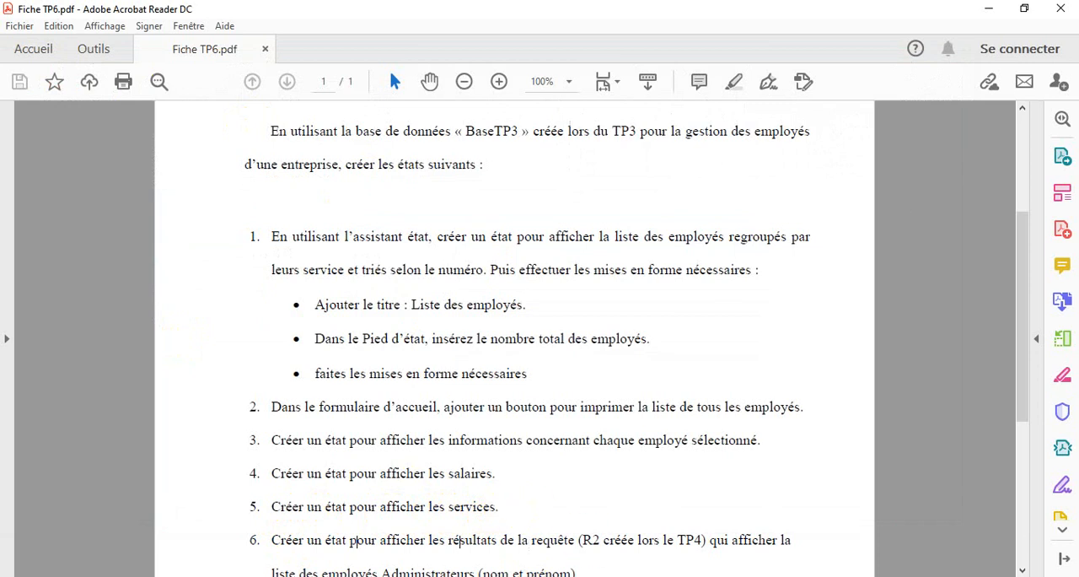
click(603, 575)
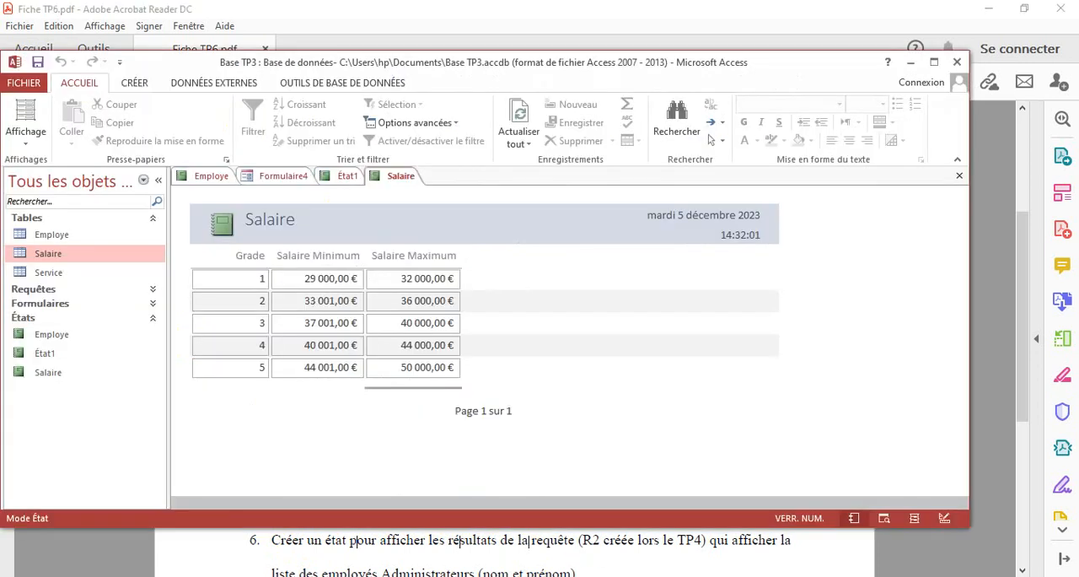
click(48, 272)
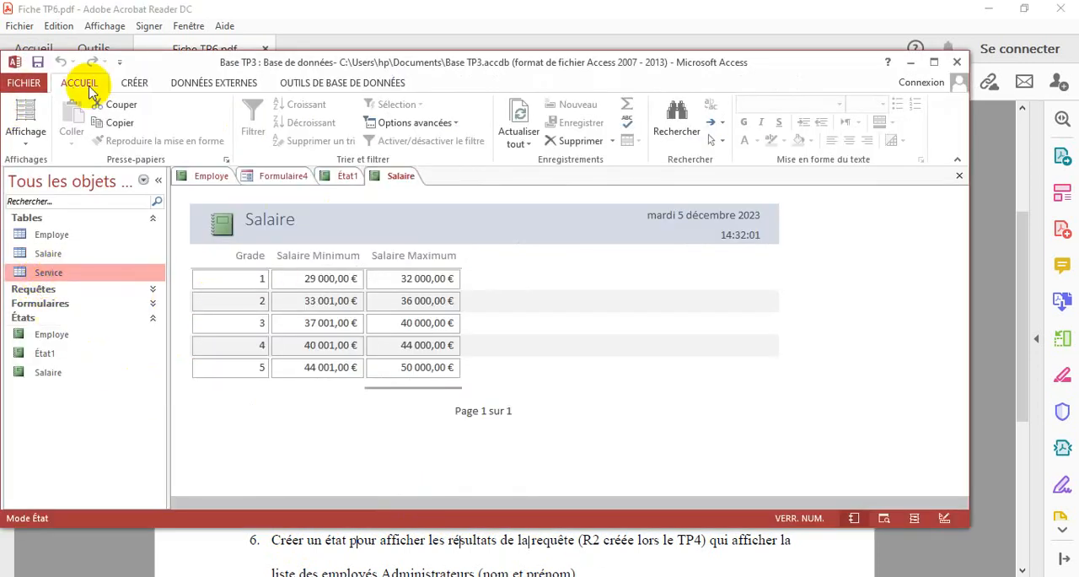
click(134, 82)
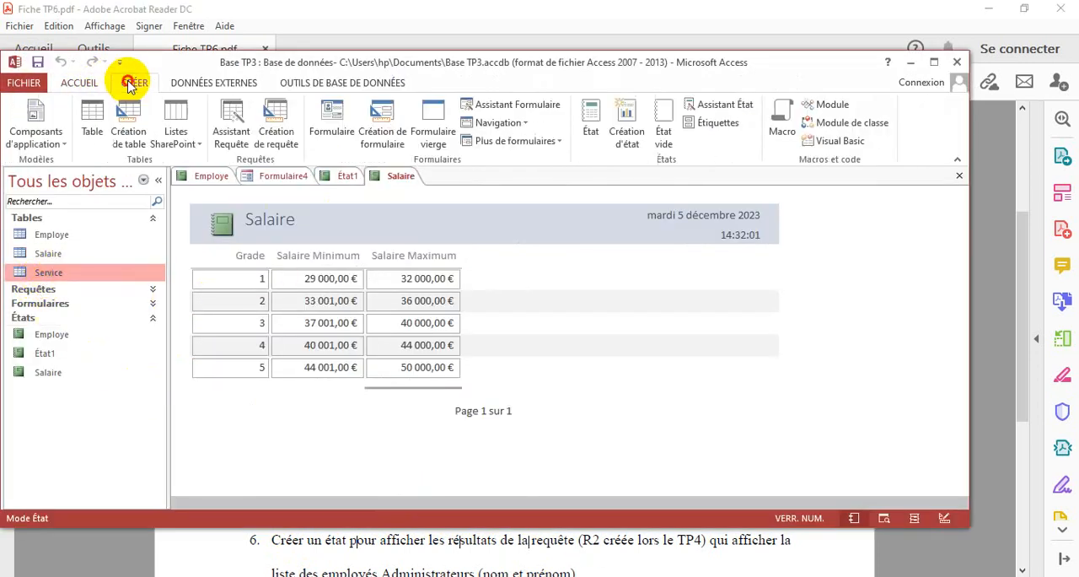
click(587, 128)
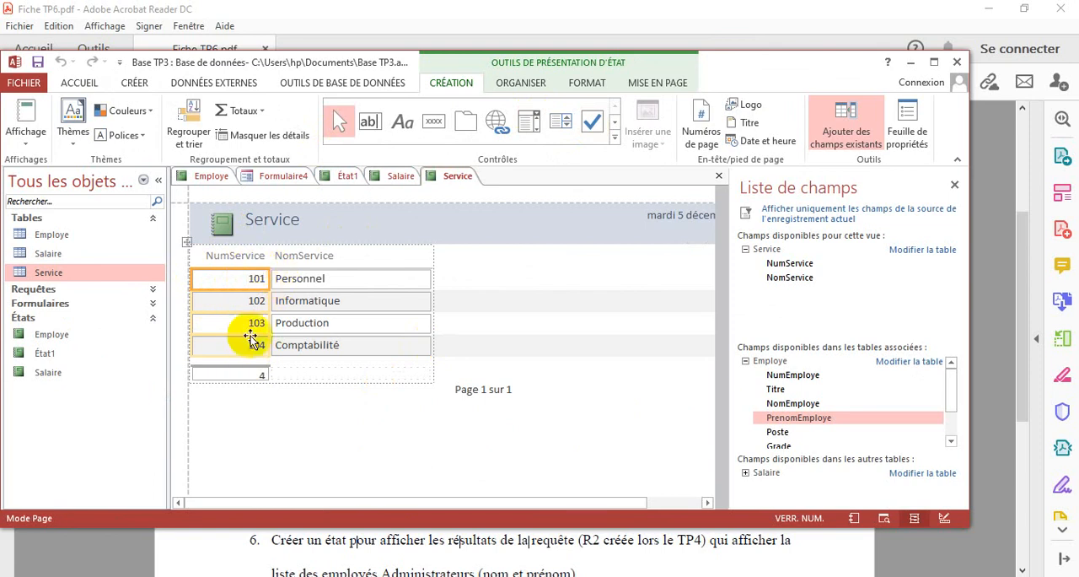
In design view, delete the =Compte(*) record count from the footer of the Service report
click(24, 141)
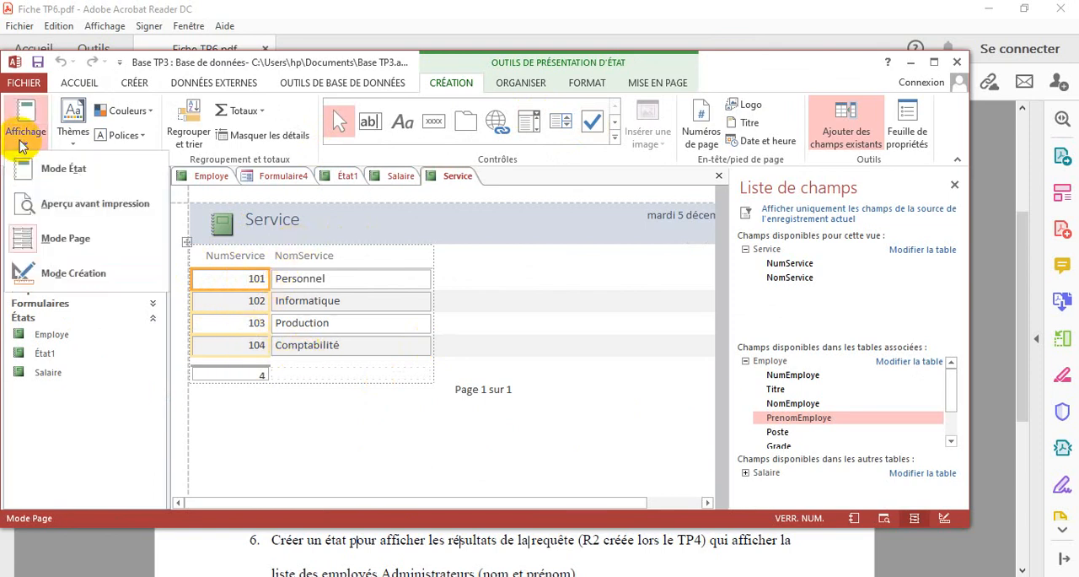
click(73, 272)
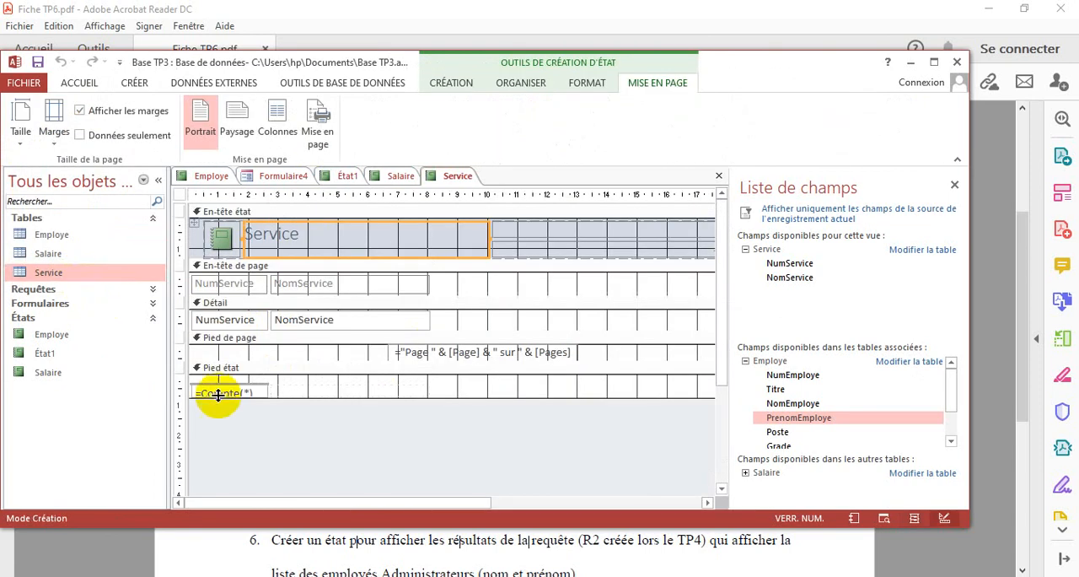
click(228, 392)
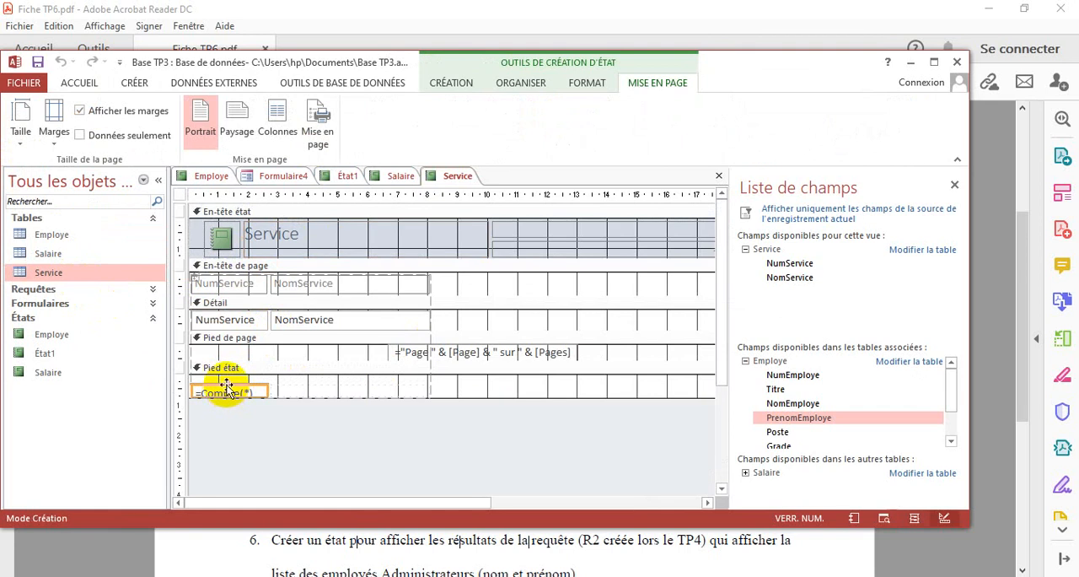
key(Delete)
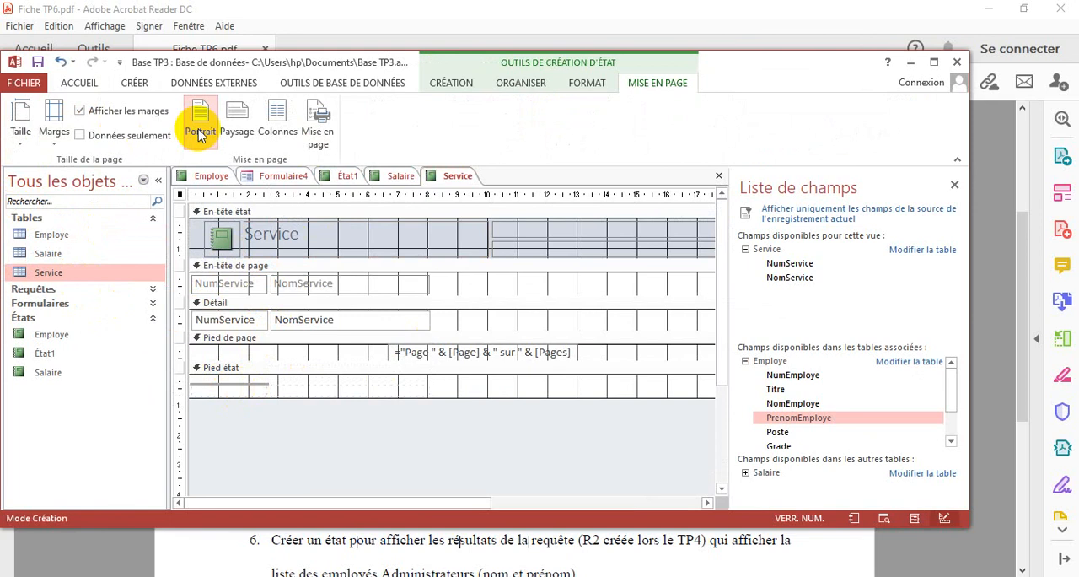
Display the services report in report view and save it under the name Service
click(80, 83)
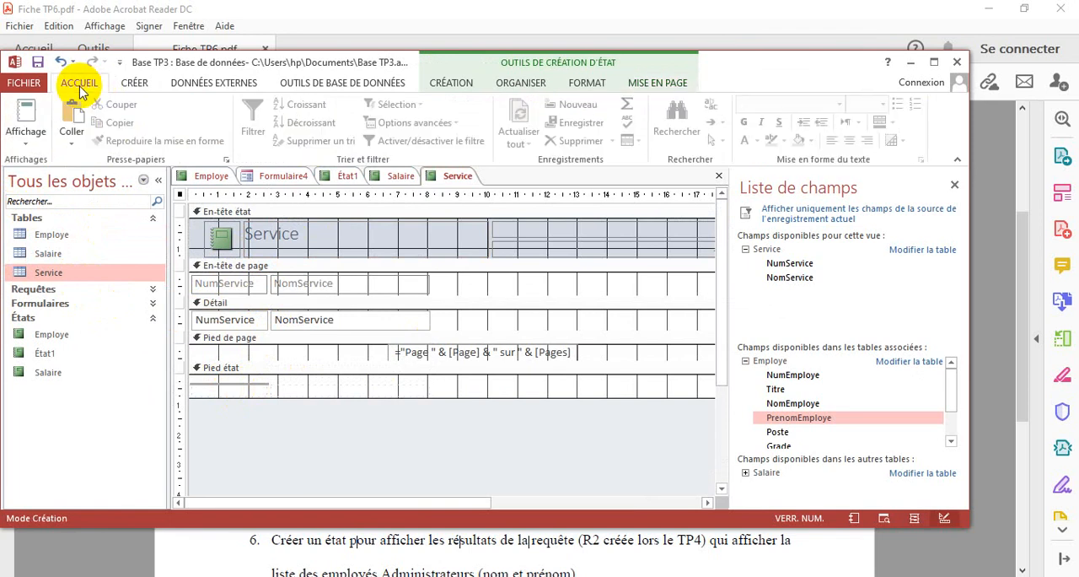
click(26, 135)
click(61, 169)
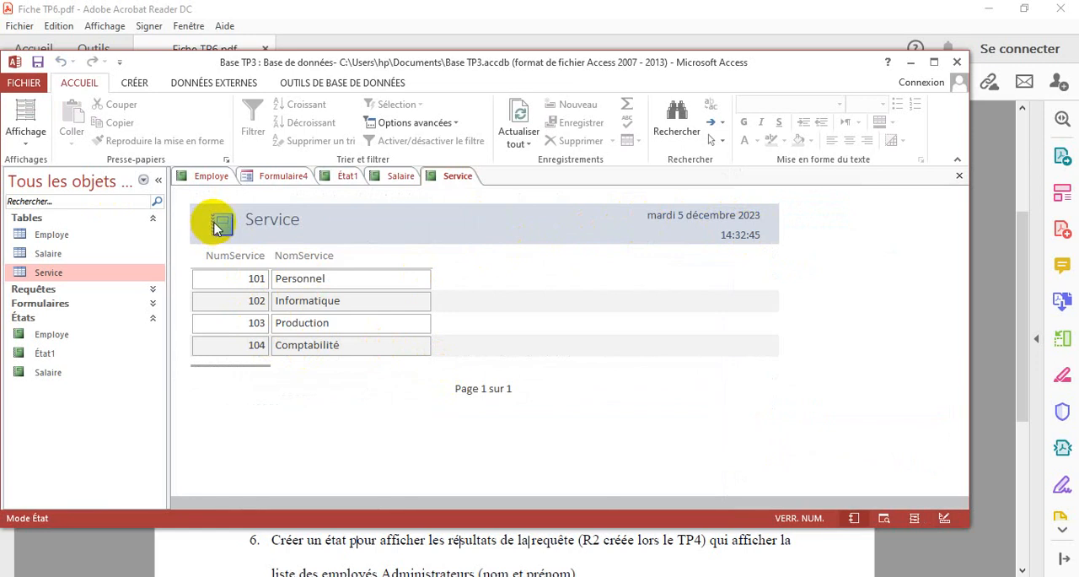
click(37, 64)
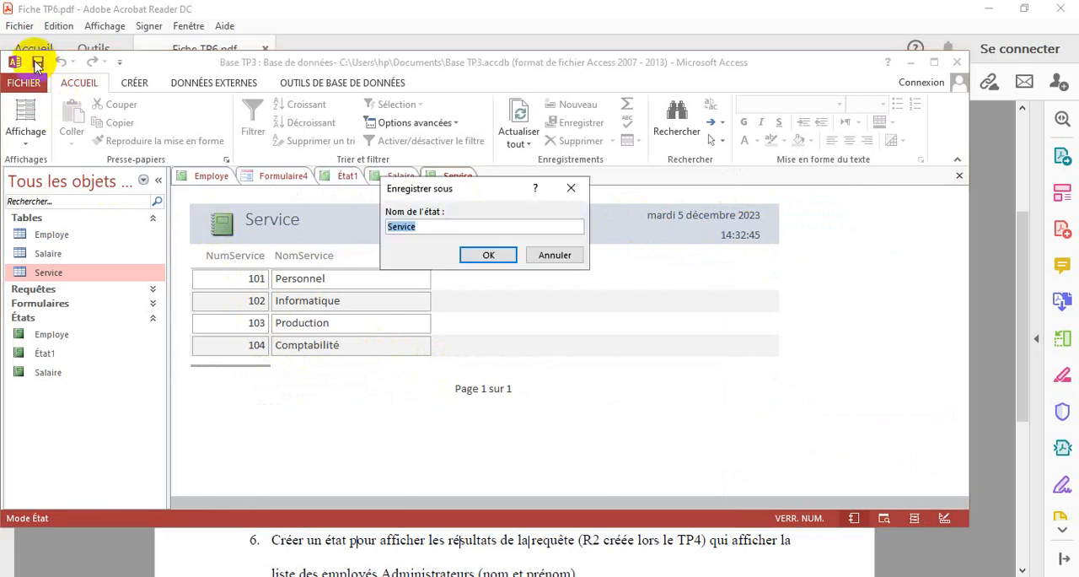
click(485, 255)
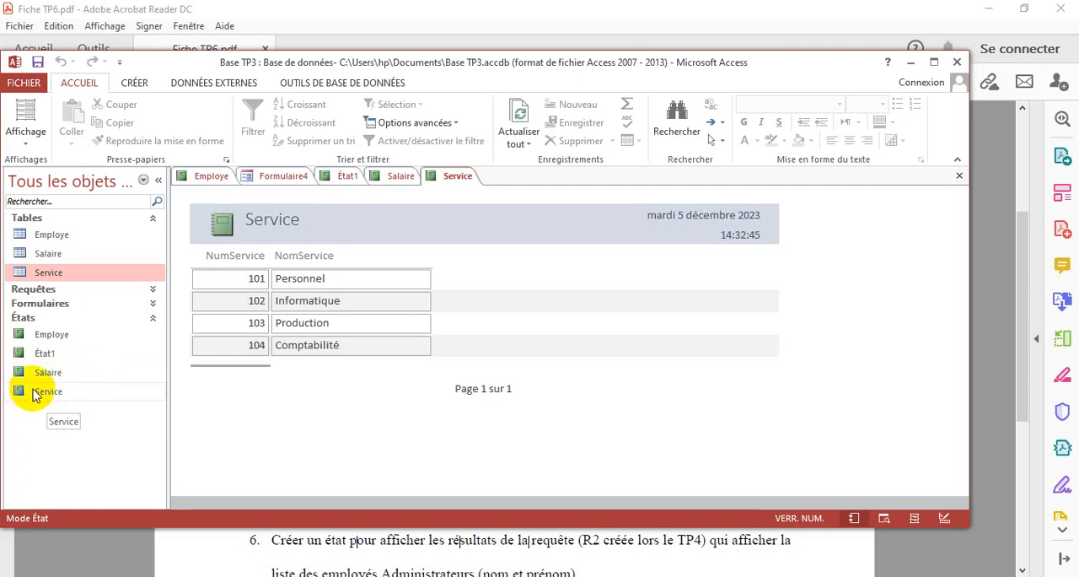
Switch to Acrobat Reader and read the remaining exercises 6 to 8 of the TP6 sheet
click(312, 555)
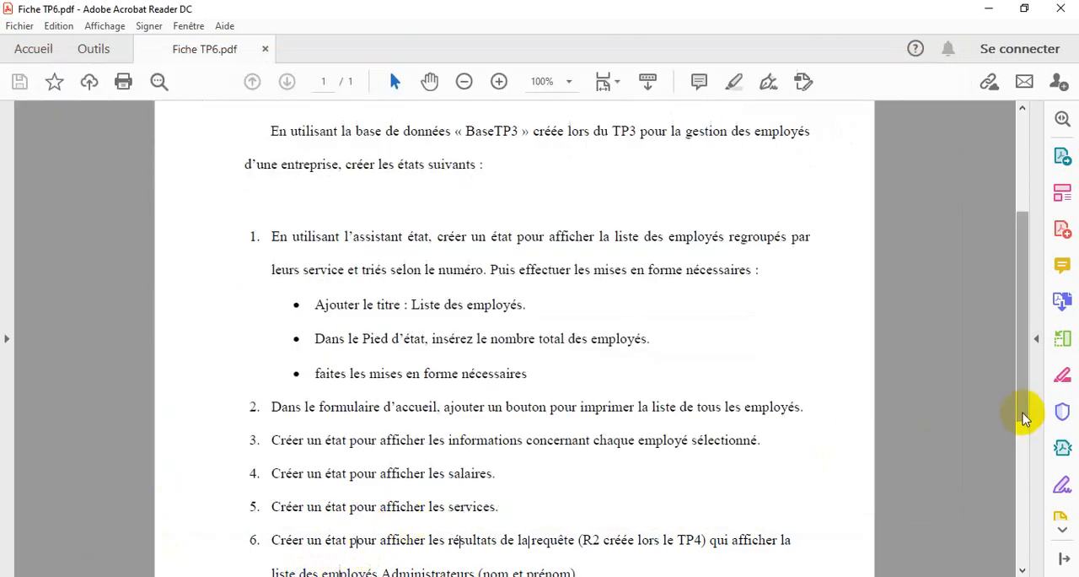
drag(1022, 415, 1030, 511)
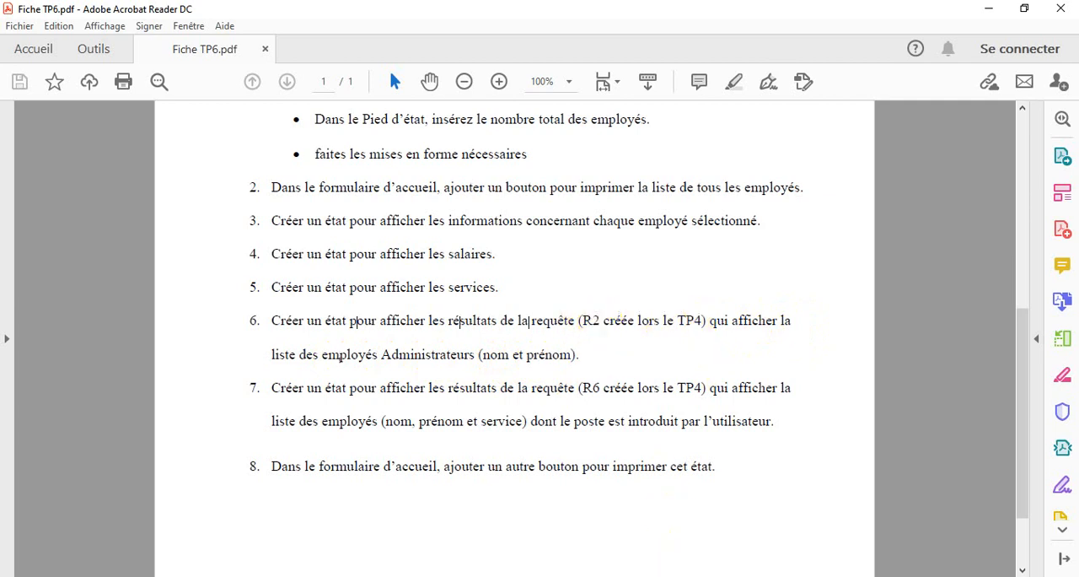
Switch back to Access and open the R2 query to check the fields it returns, and close it
key(alt+Tab)
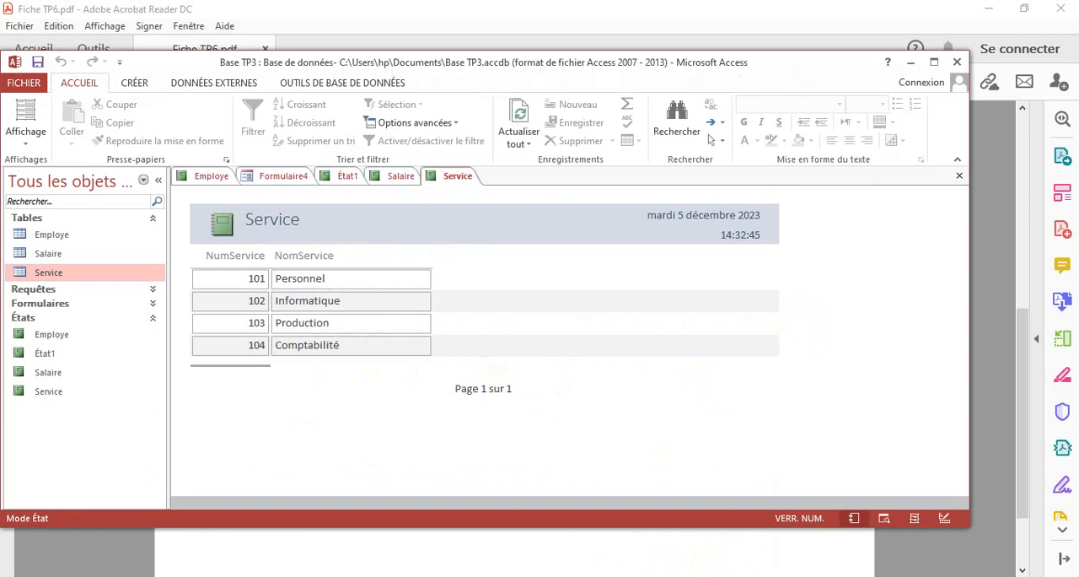
click(152, 288)
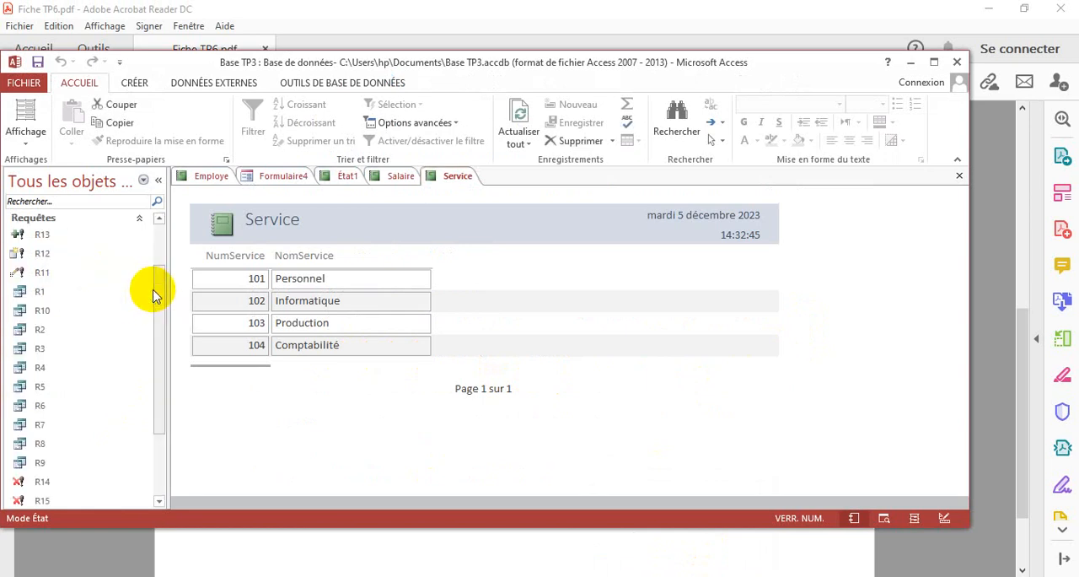
double_click(38, 330)
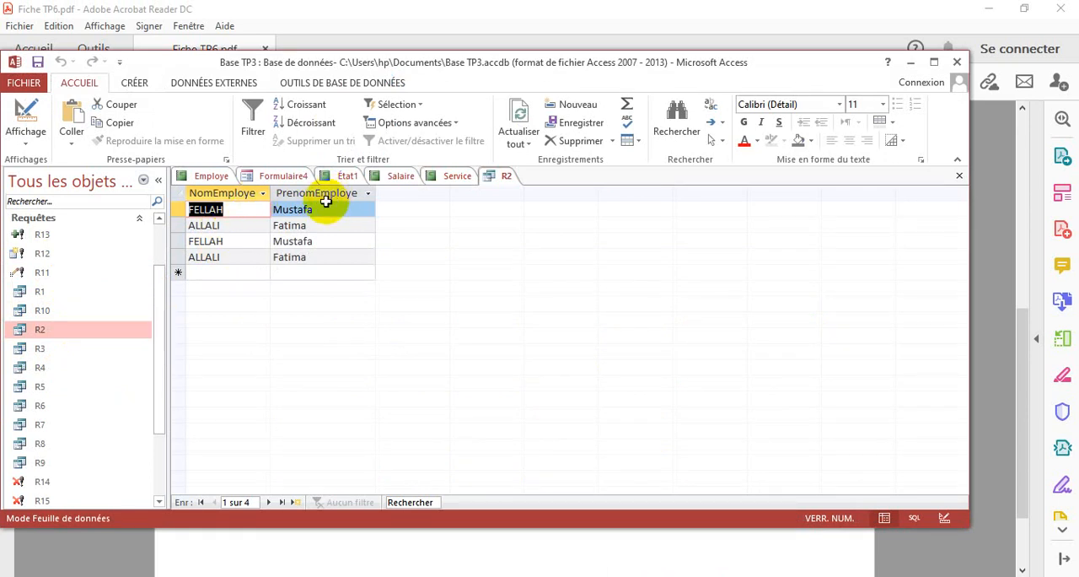
right_click(504, 179)
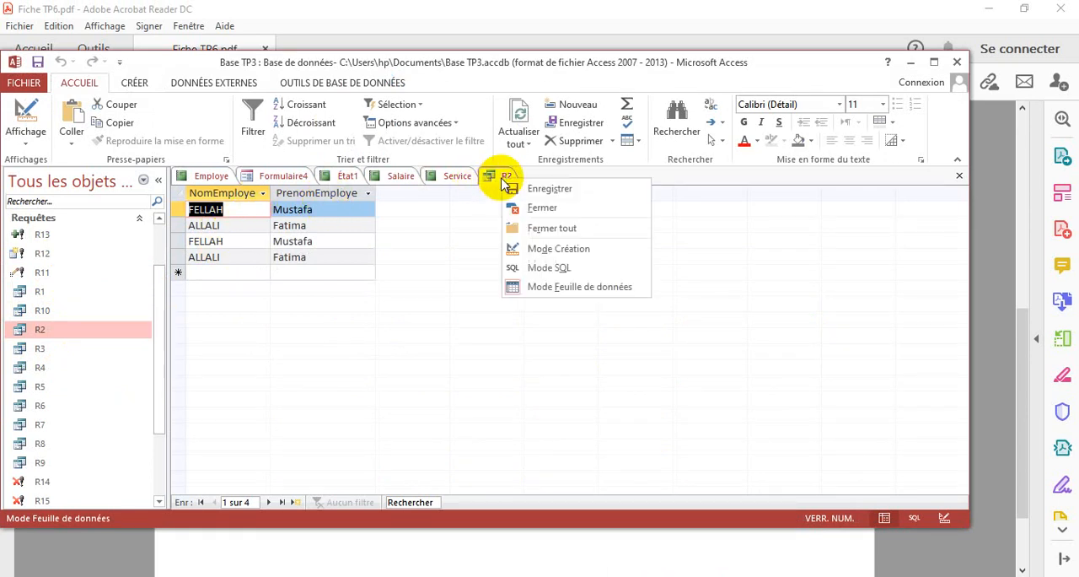
click(543, 209)
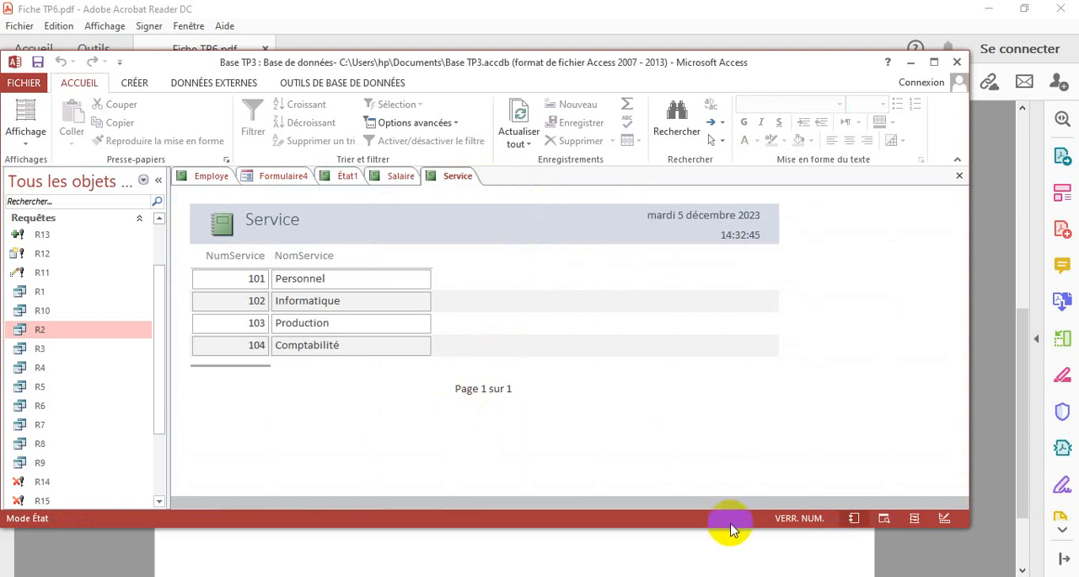
Create a new blank report in design view
click(534, 576)
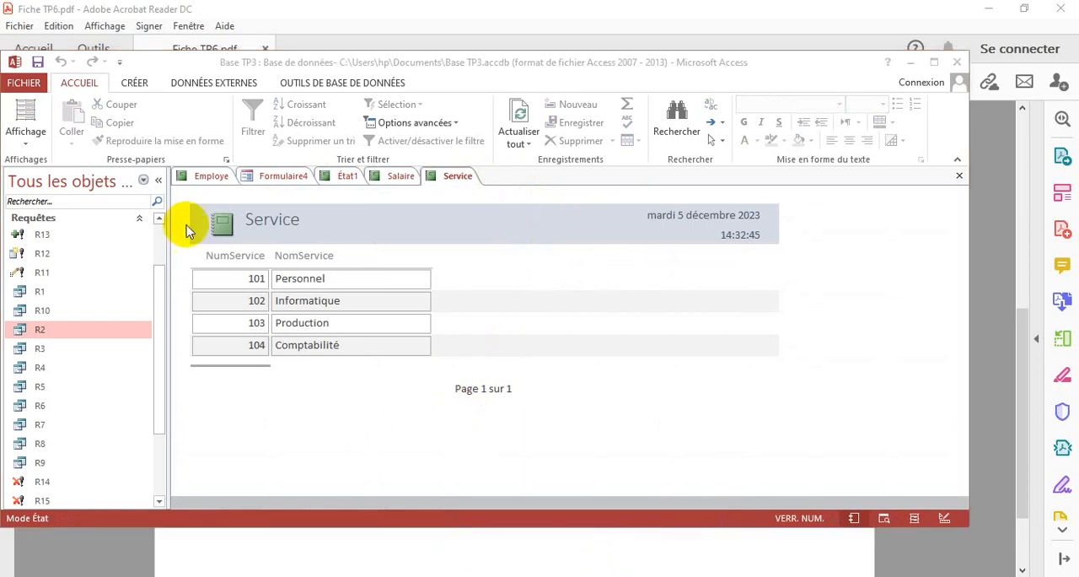
click(135, 84)
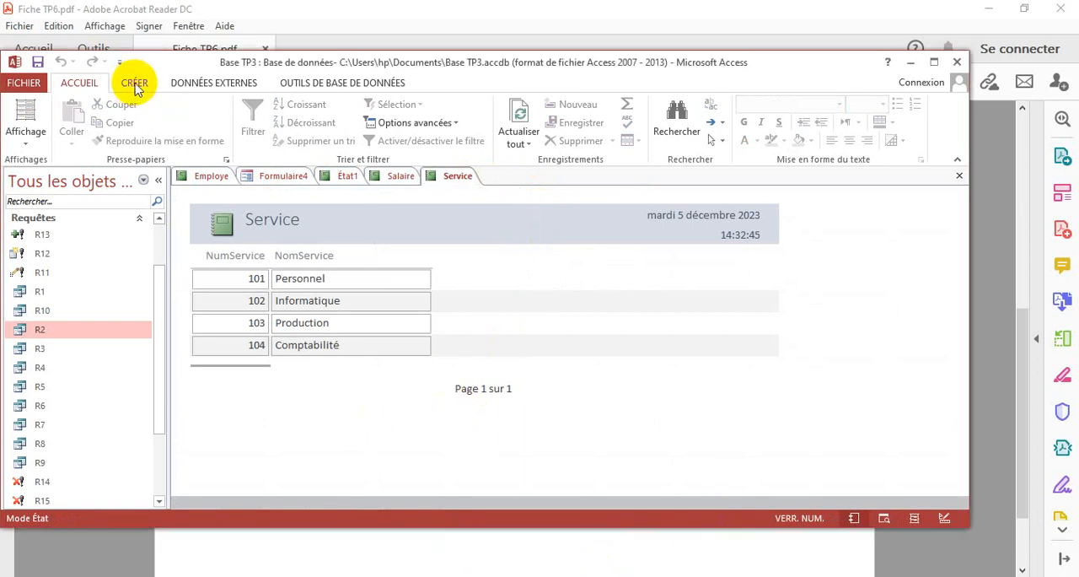
click(135, 84)
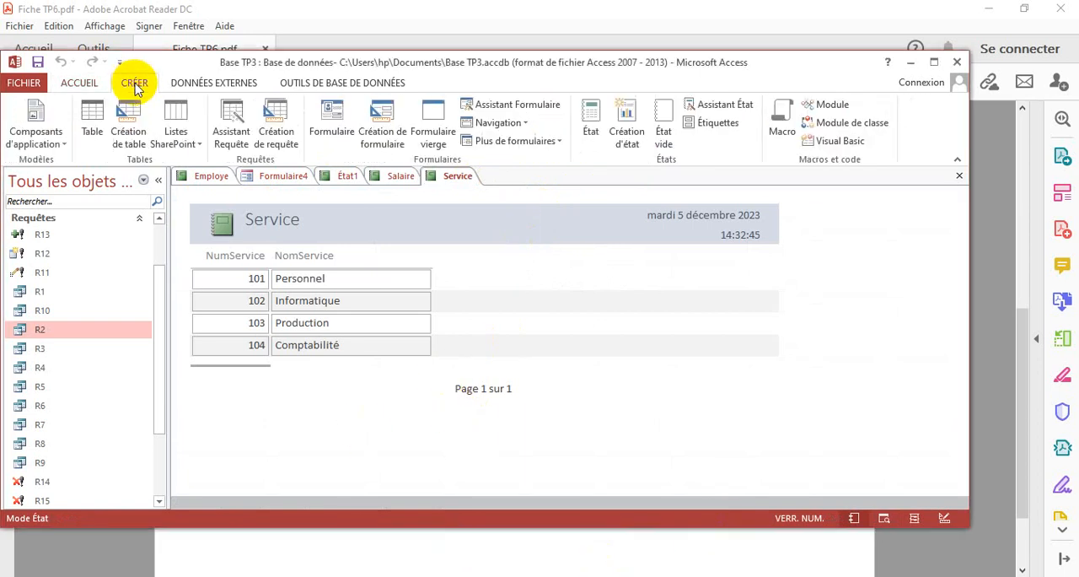
click(621, 118)
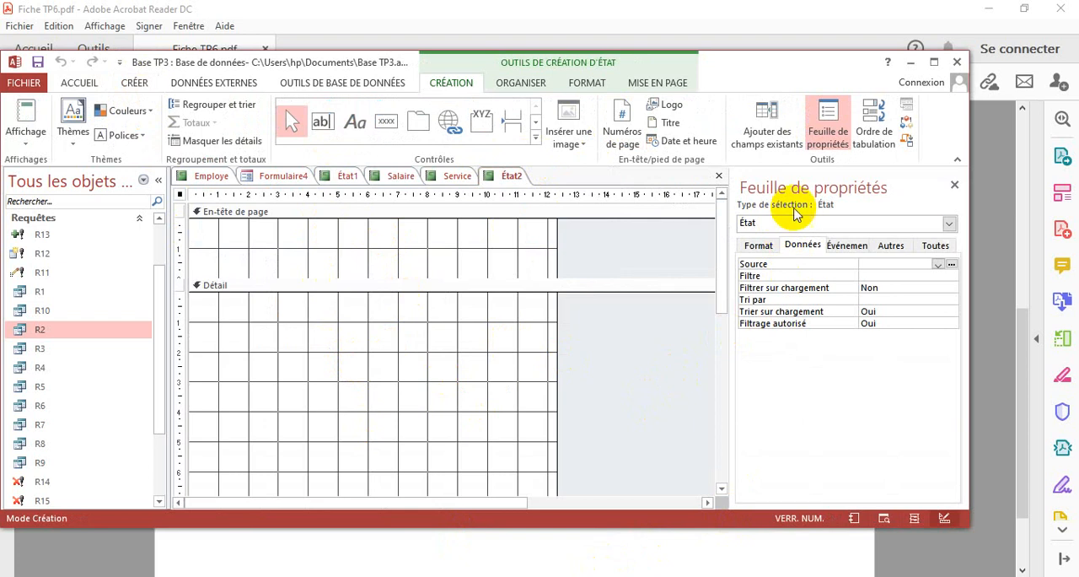
Build the report's record source in the query generator from all fields of query R2 (R2.*), and close the generator
click(953, 266)
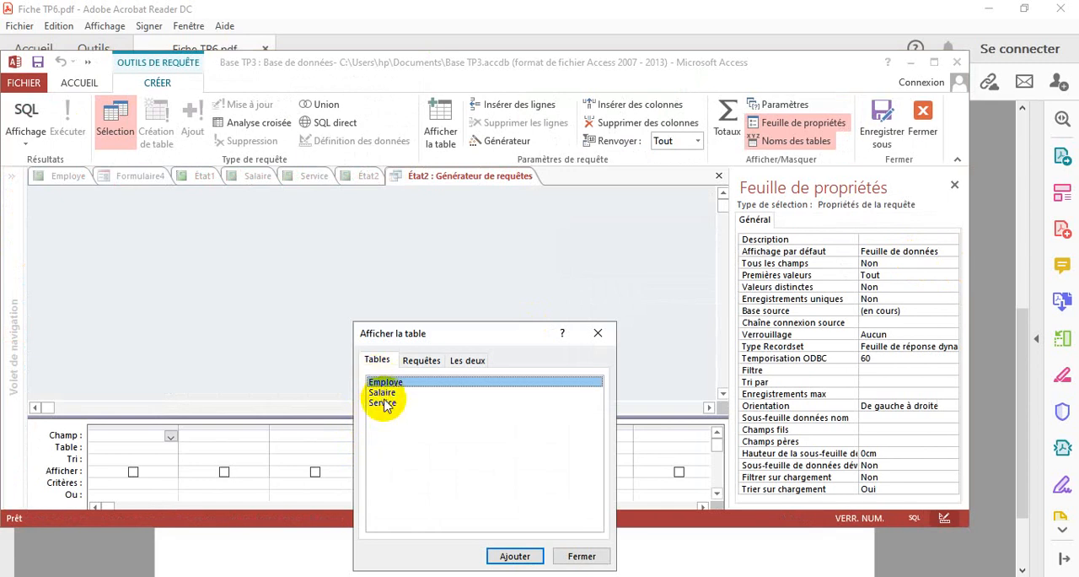
click(416, 363)
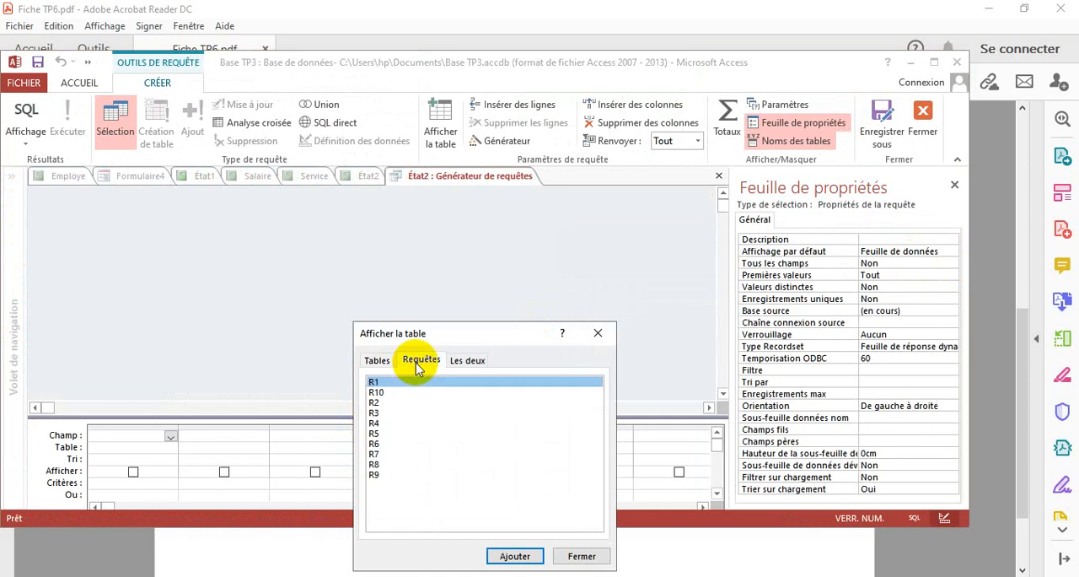
double_click(374, 404)
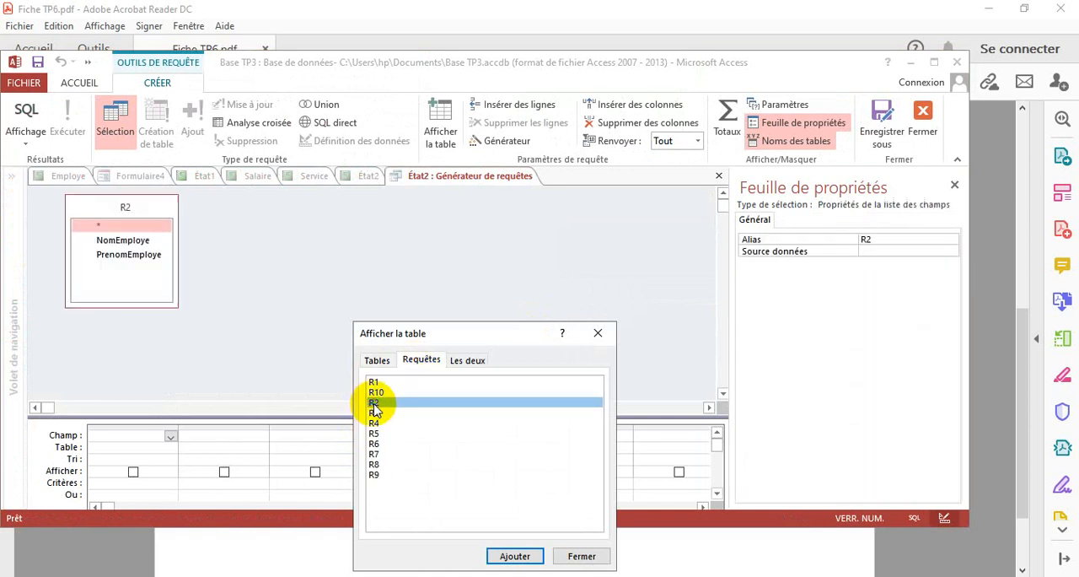
click(598, 333)
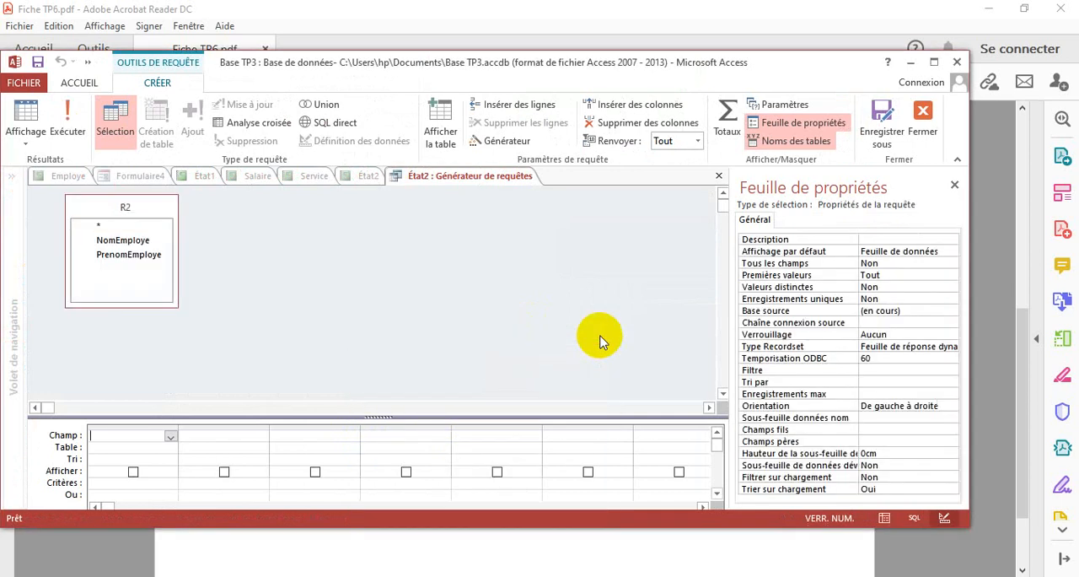
double_click(99, 227)
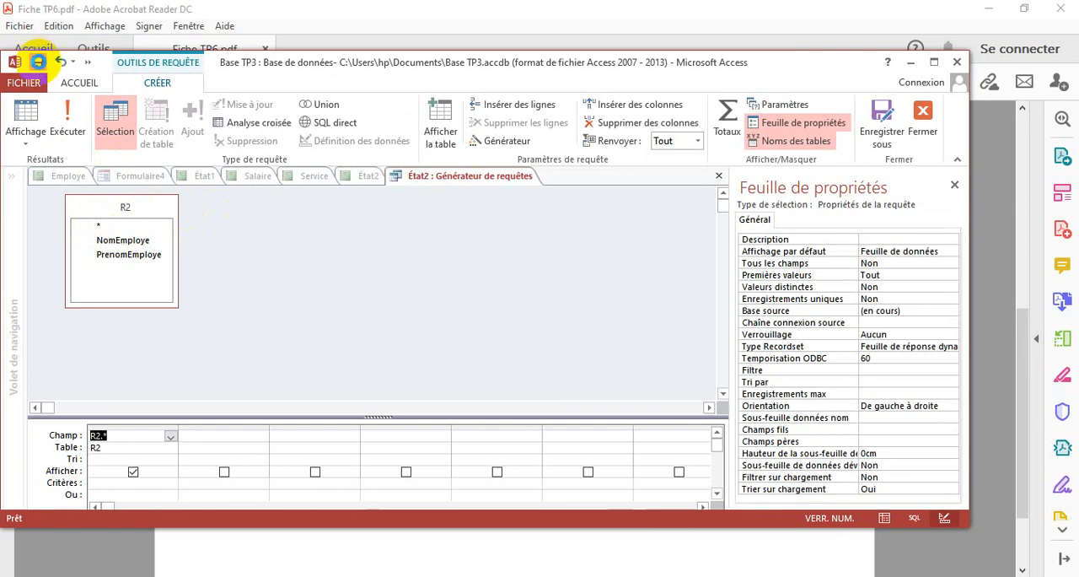
right_click(458, 176)
click(512, 207)
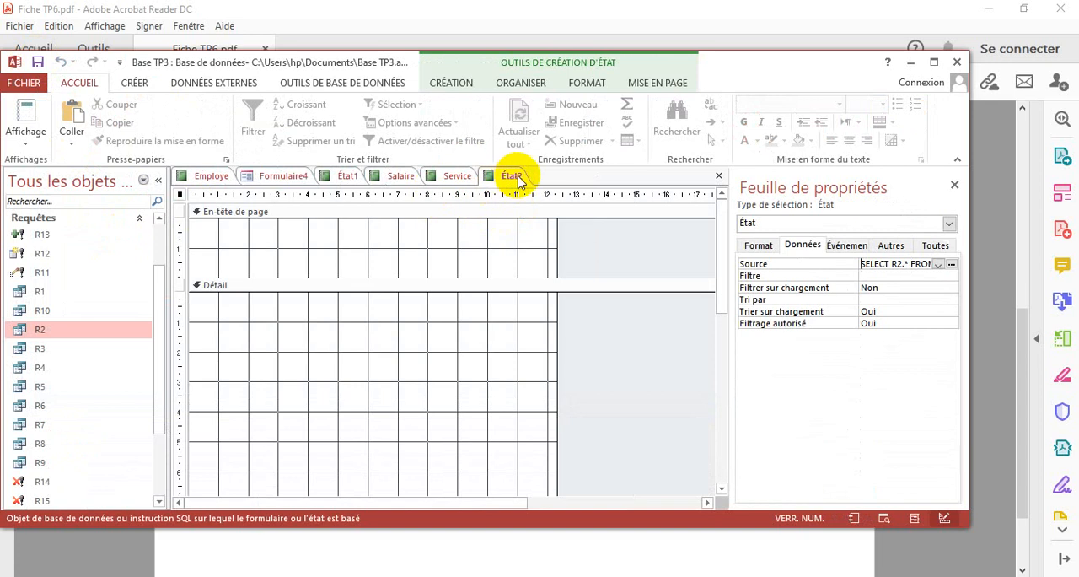
click(135, 82)
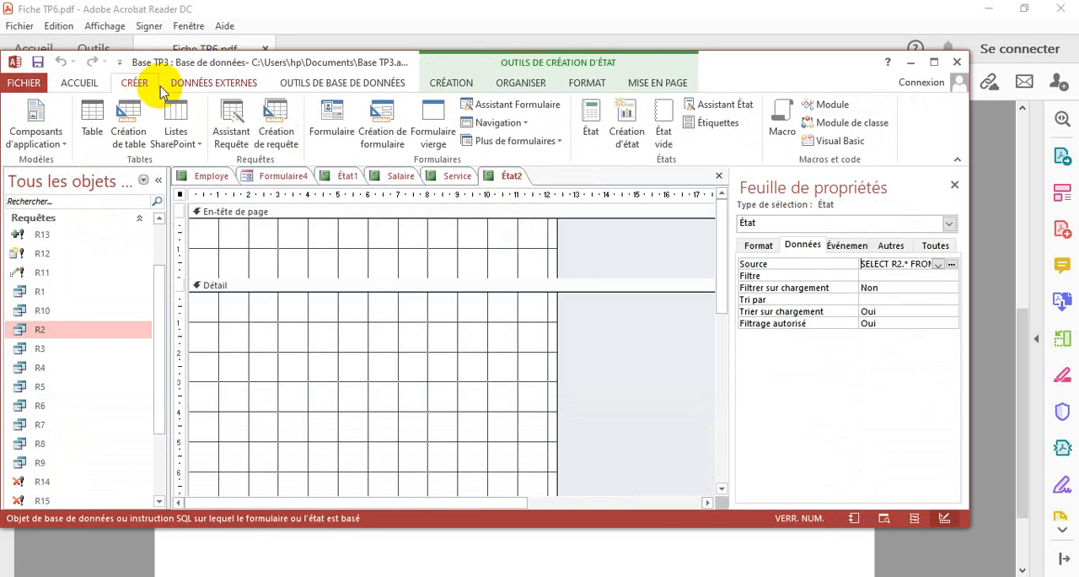
click(187, 83)
click(314, 82)
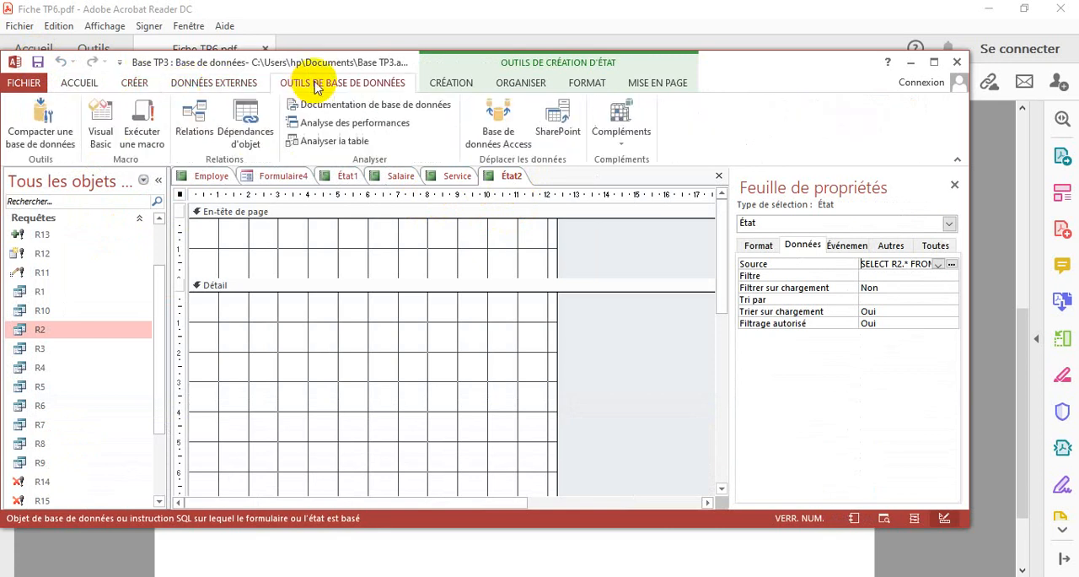
Replace the property sheet with the list of existing fields and add NomEmploye and PrenomEmploye to the Détail section
click(954, 185)
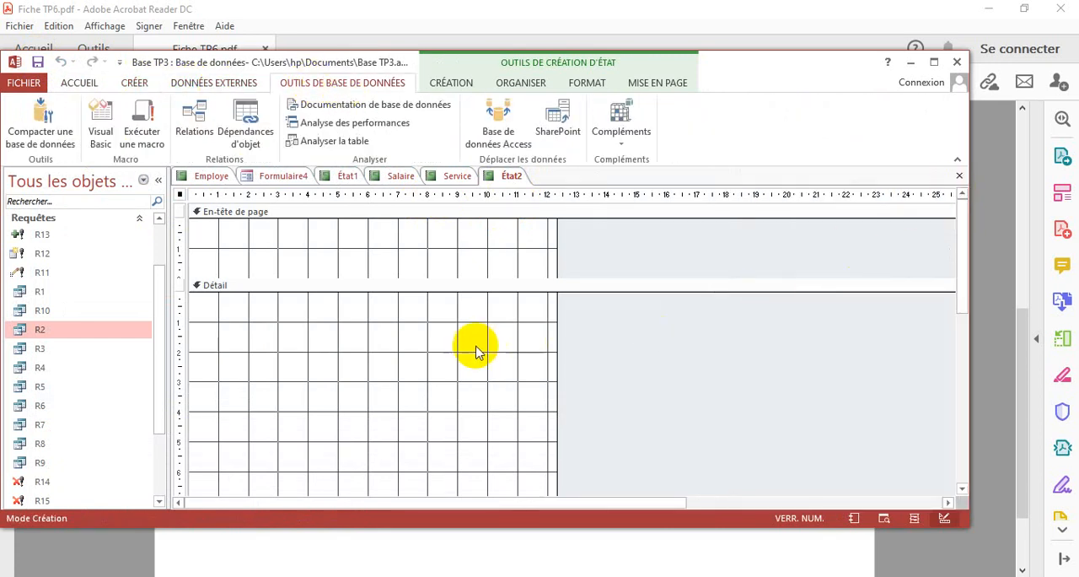
click(443, 83)
click(381, 81)
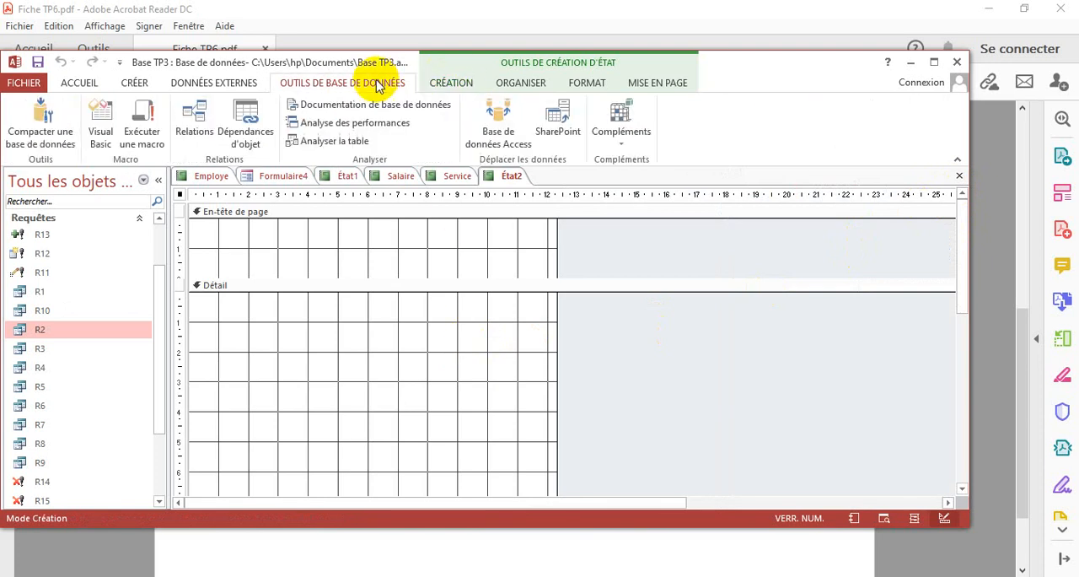
click(445, 85)
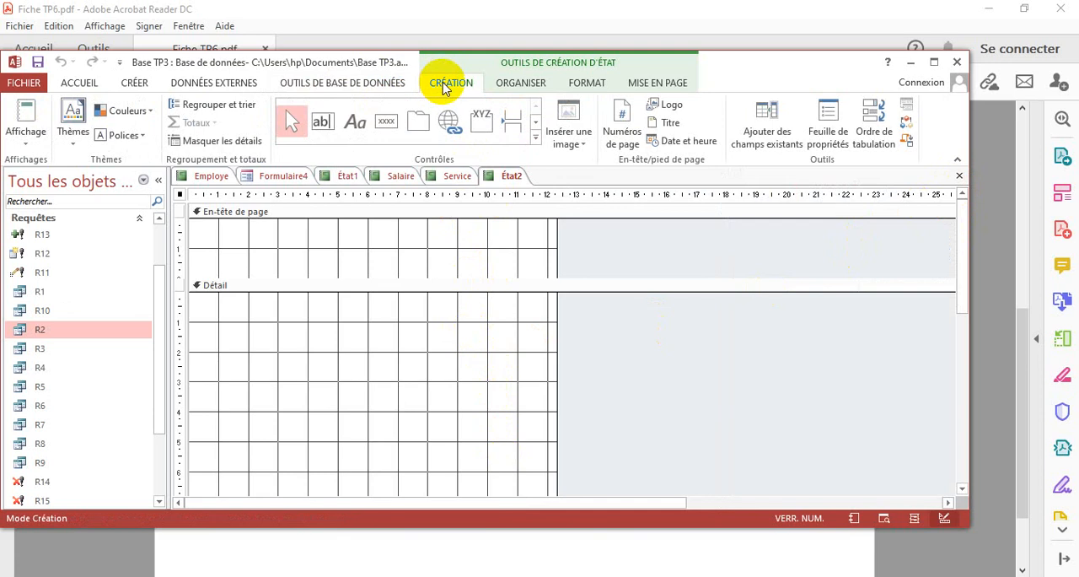
click(767, 131)
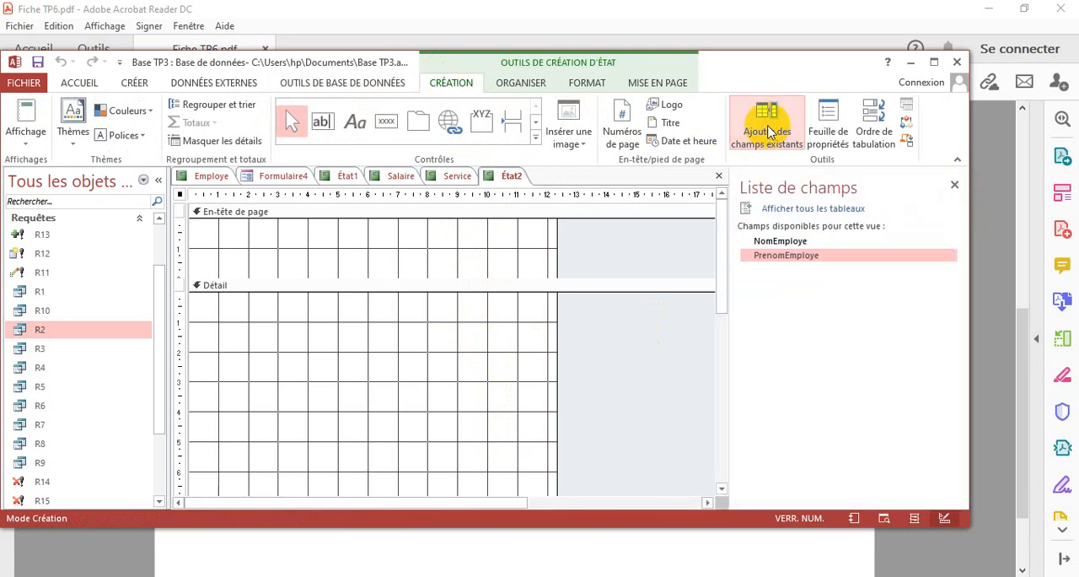
double_click(779, 241)
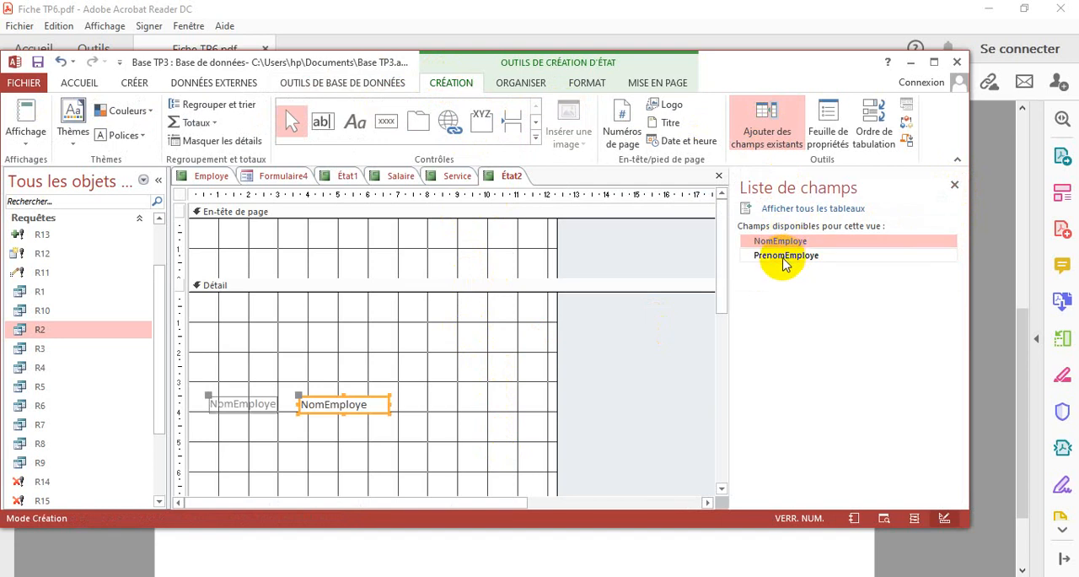
click(785, 257)
double_click(785, 257)
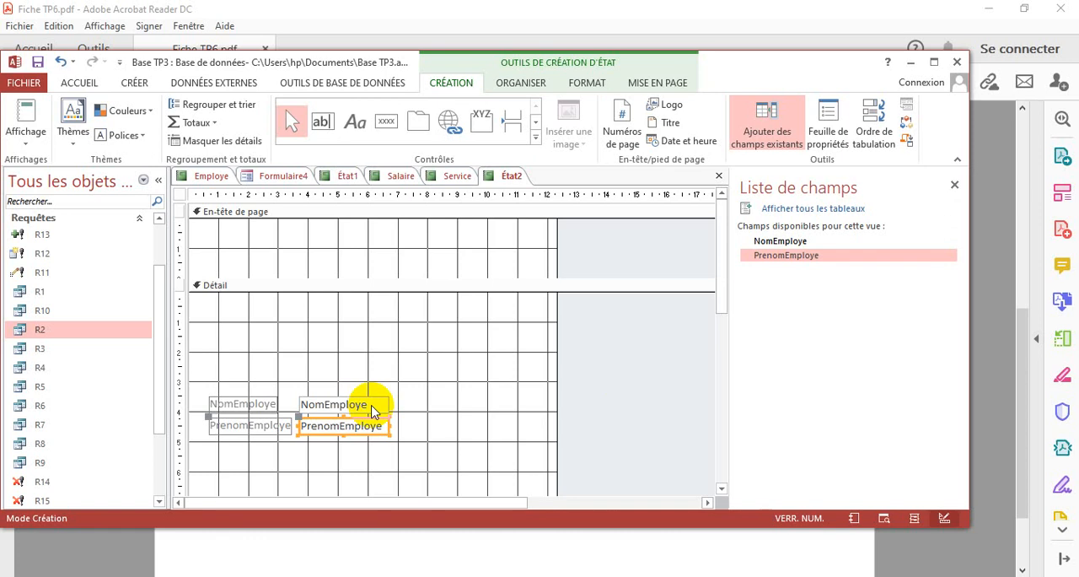
Add a label about 10 cm wide reading "la liste des employés administrateurs" in the page header
click(355, 122)
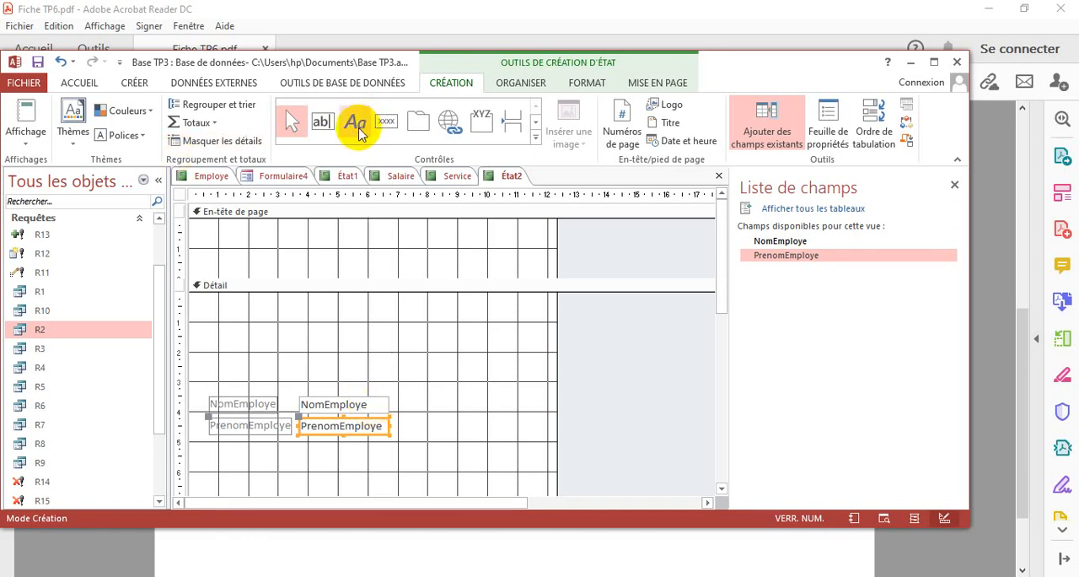
drag(203, 230, 508, 268)
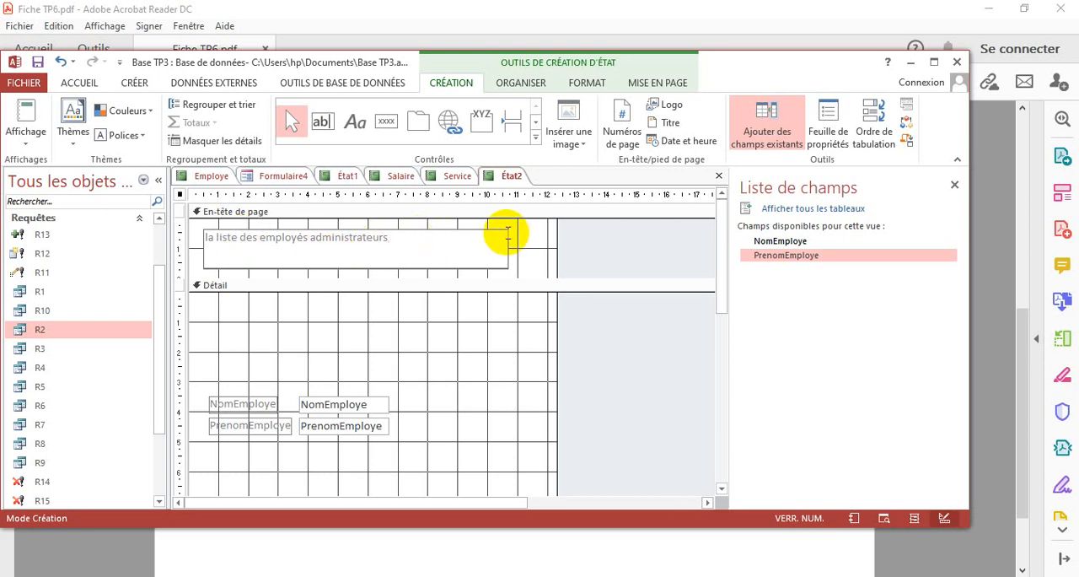
double_click(508, 232)
click(503, 323)
Format the page header label as 12 pt, red, bold and centred
click(508, 265)
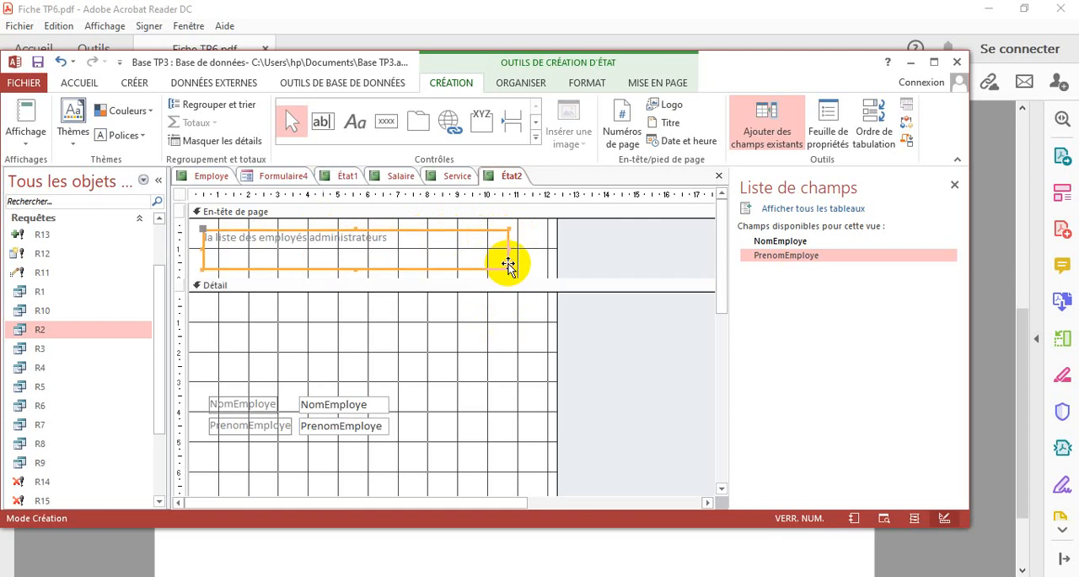
click(87, 83)
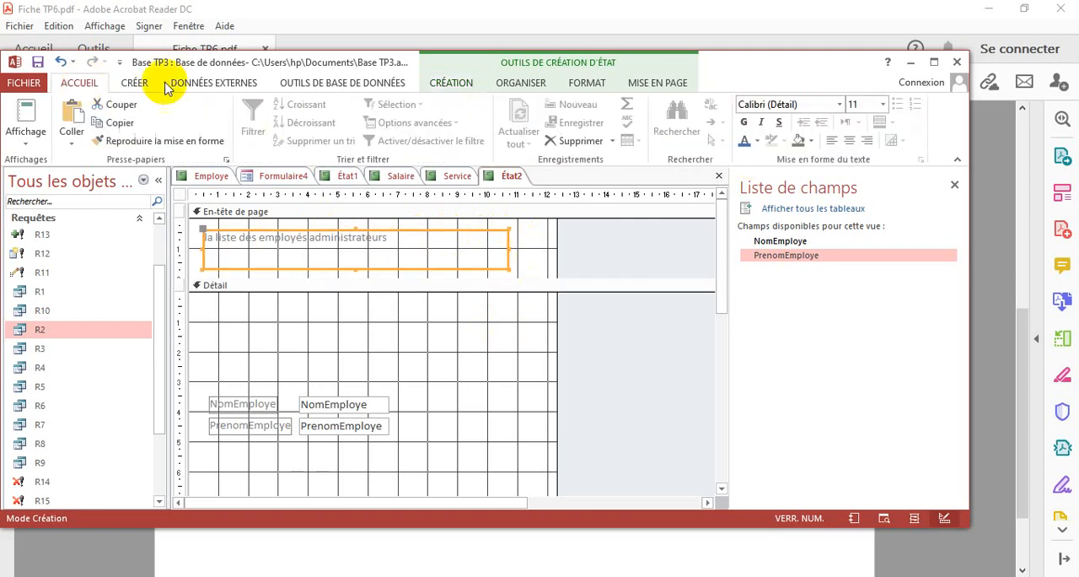
click(883, 107)
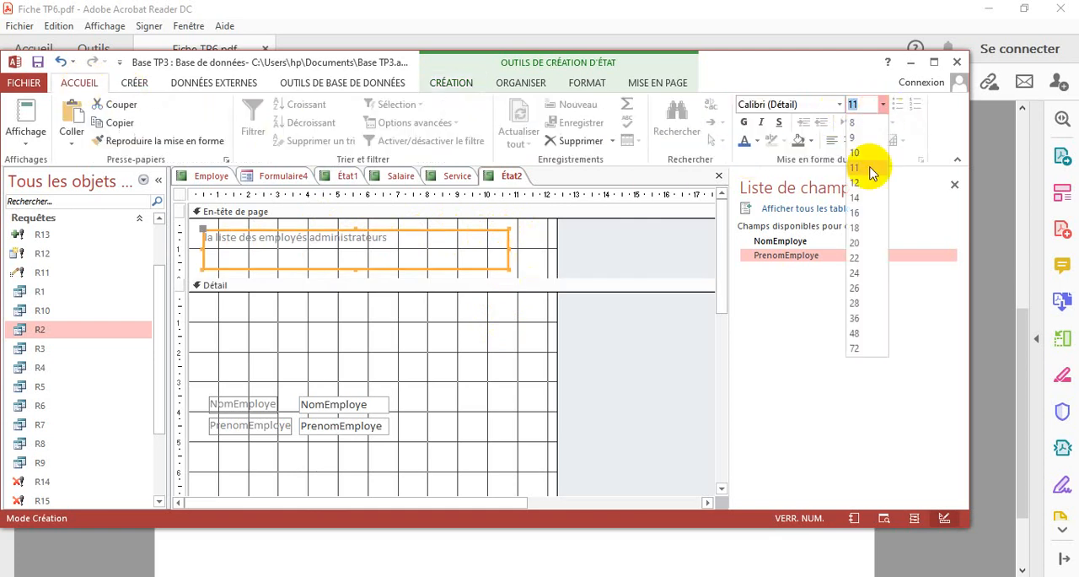
click(871, 185)
click(758, 141)
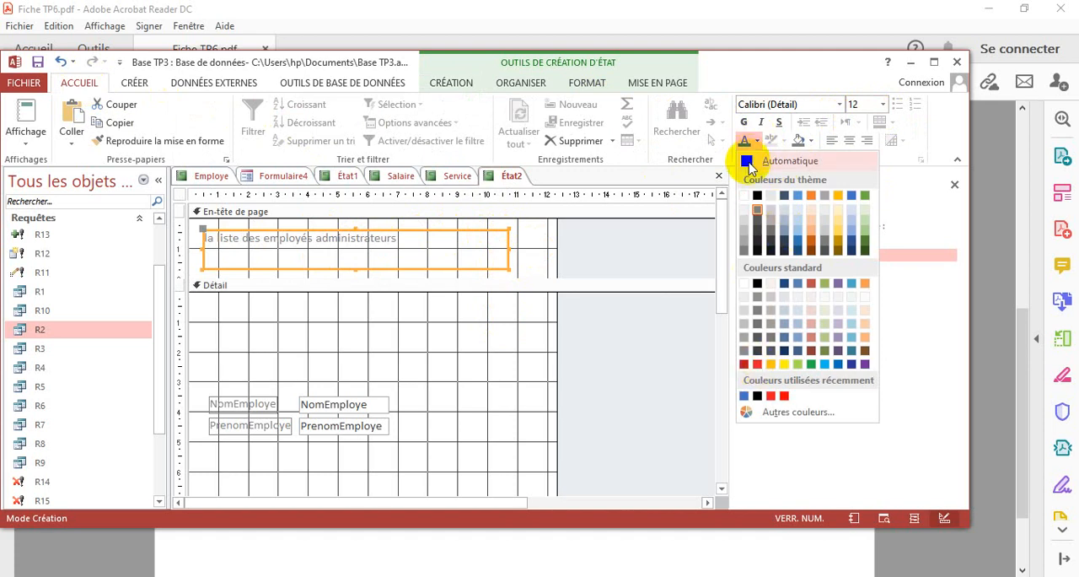
click(756, 364)
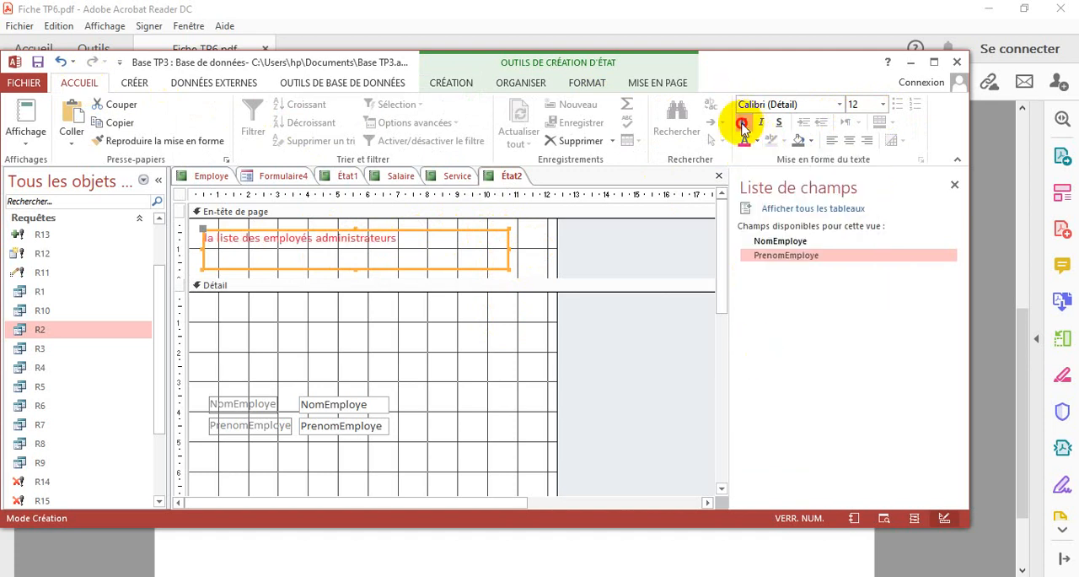
click(744, 122)
click(849, 142)
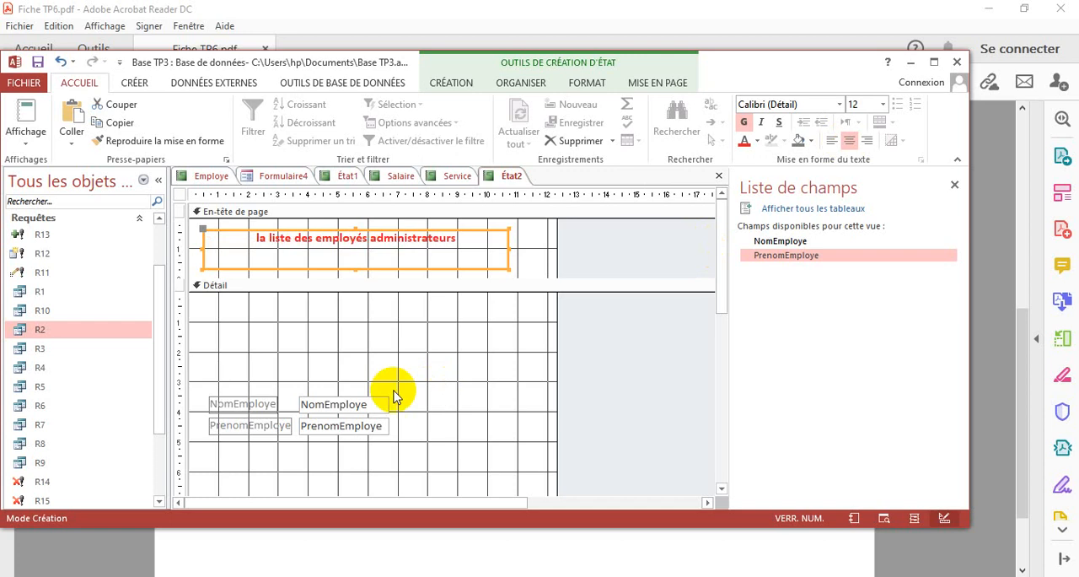
Move the NomEmploye and PrenomEmploye controls up to about 1 cm down the Détail section and make their labels bold in the automatic colour
drag(230, 380, 250, 452)
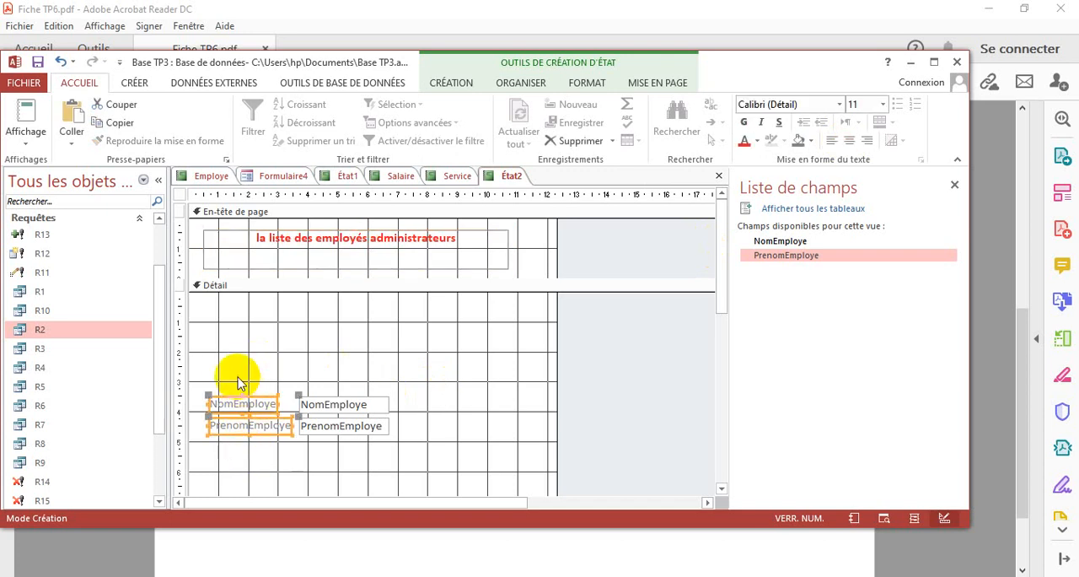
drag(231, 393, 223, 320)
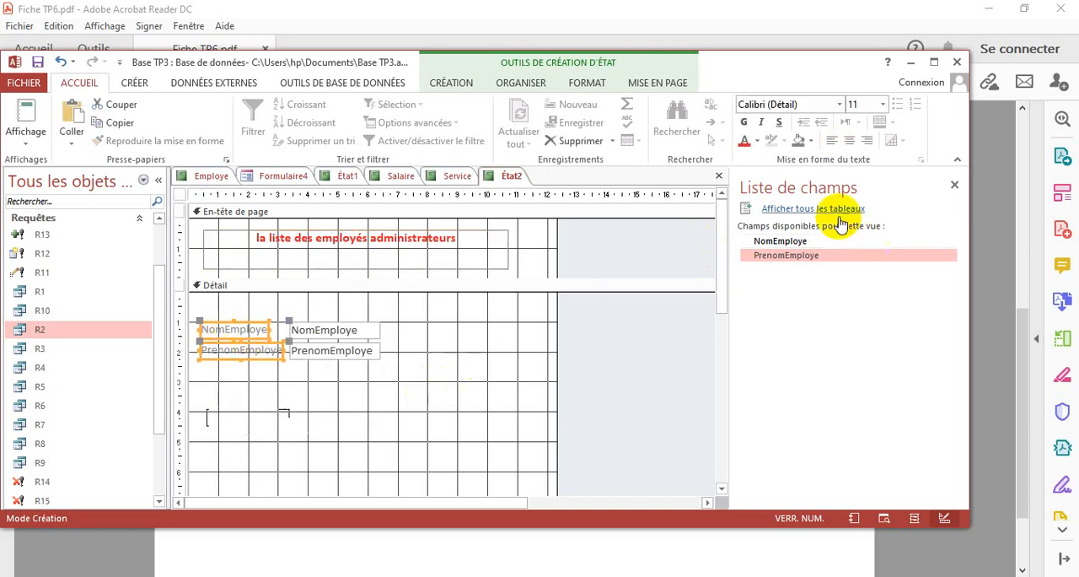
click(757, 141)
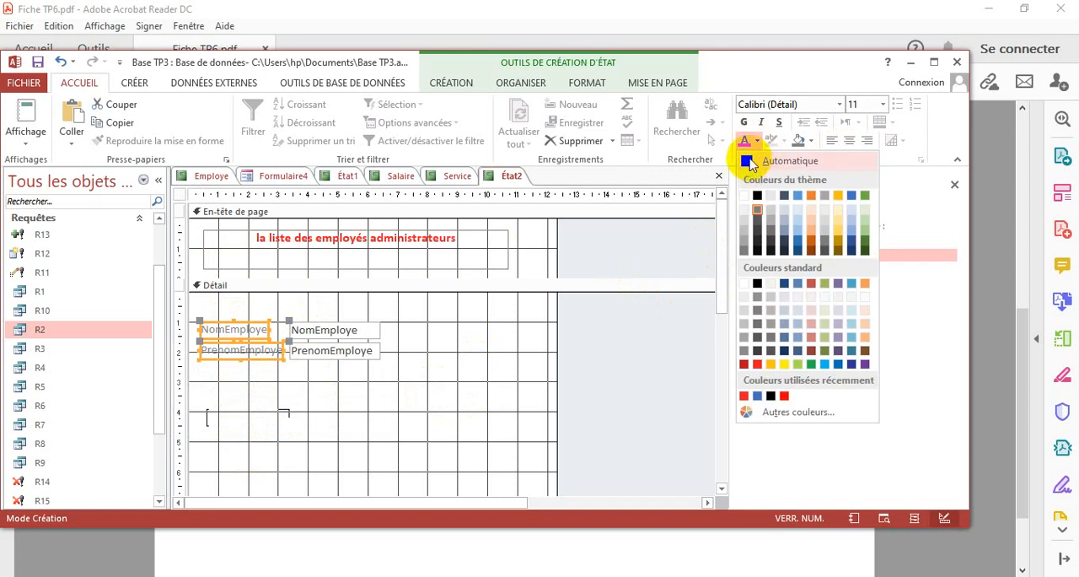
click(747, 160)
click(743, 123)
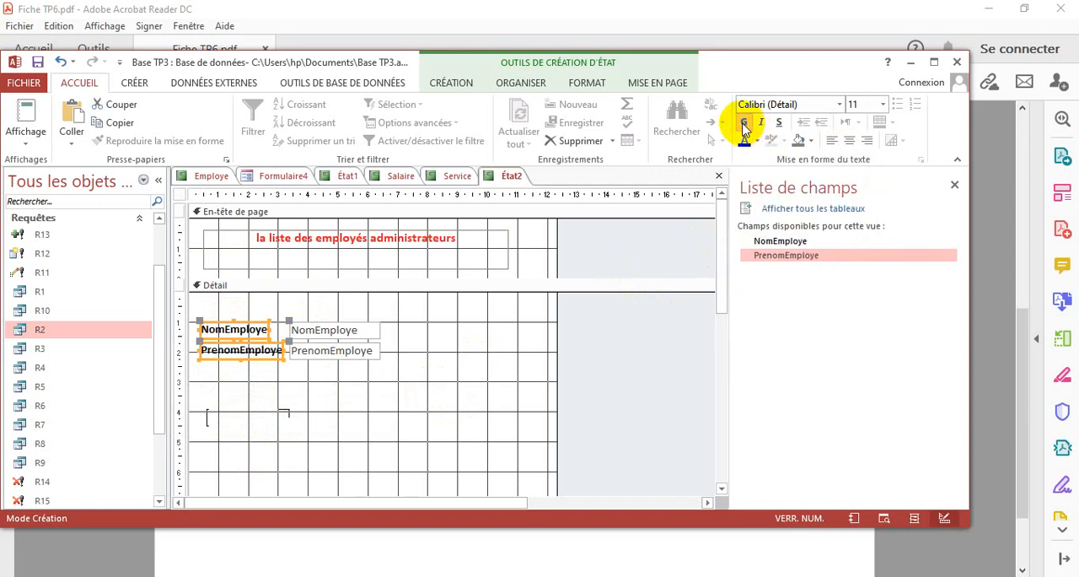
Format the NomEmploye and PrenomEmploye text boxes in the Détail section as blue and bold
drag(332, 305, 364, 376)
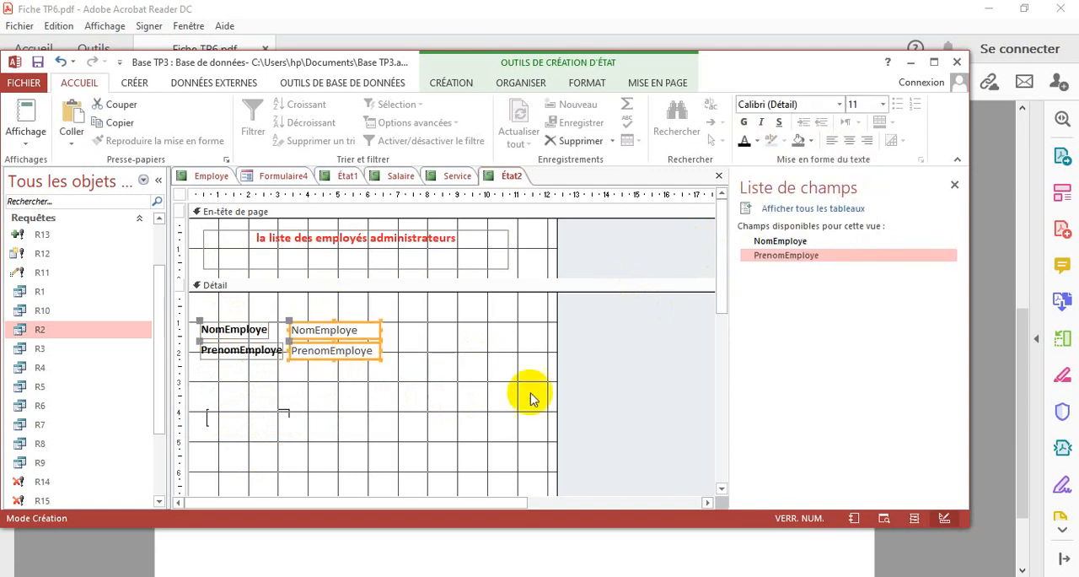
click(757, 141)
click(857, 196)
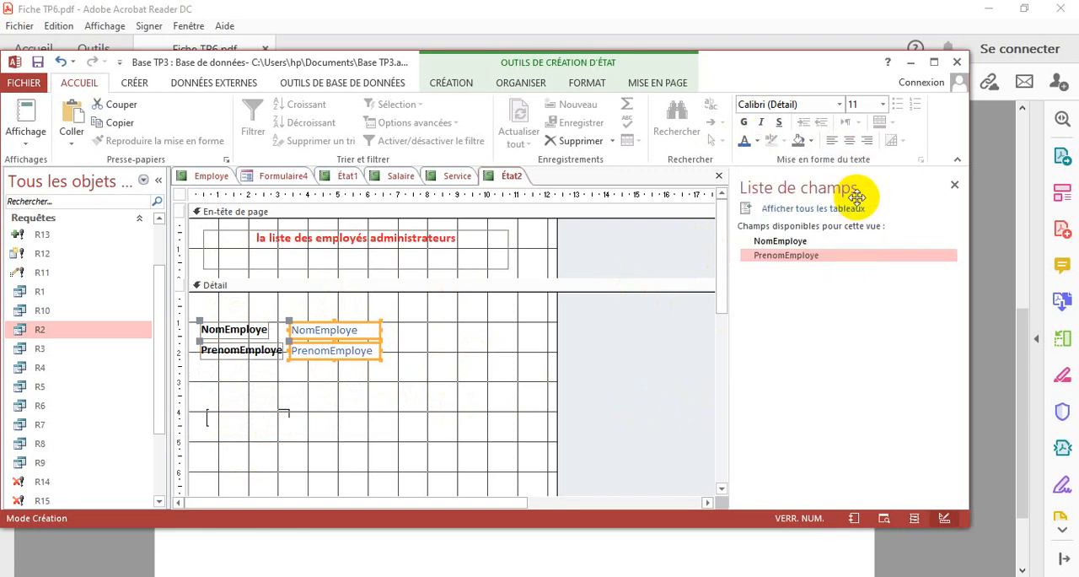
click(517, 364)
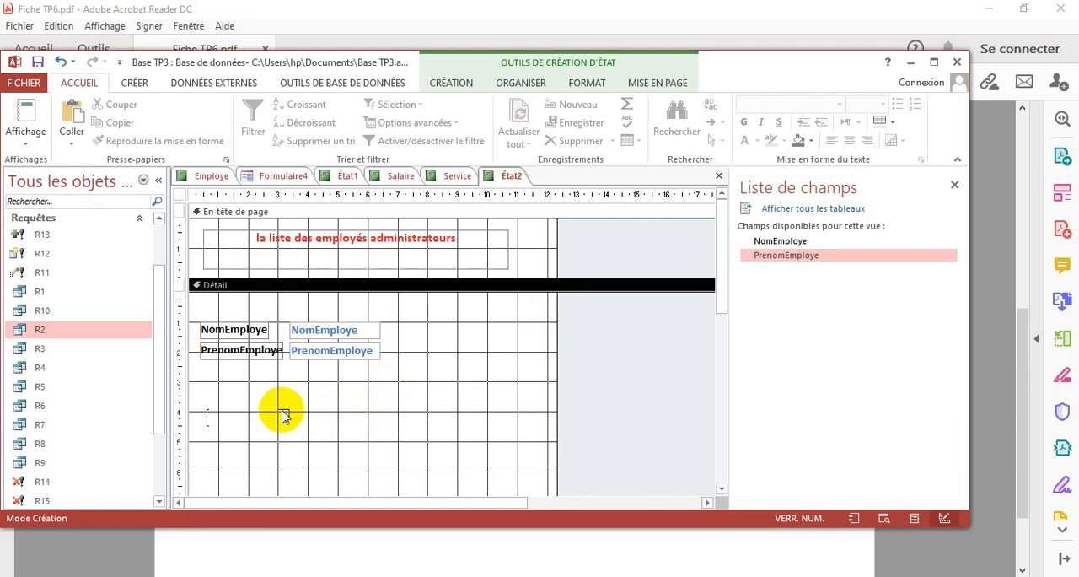
Review the administrators report in report view and return to design view
click(25, 137)
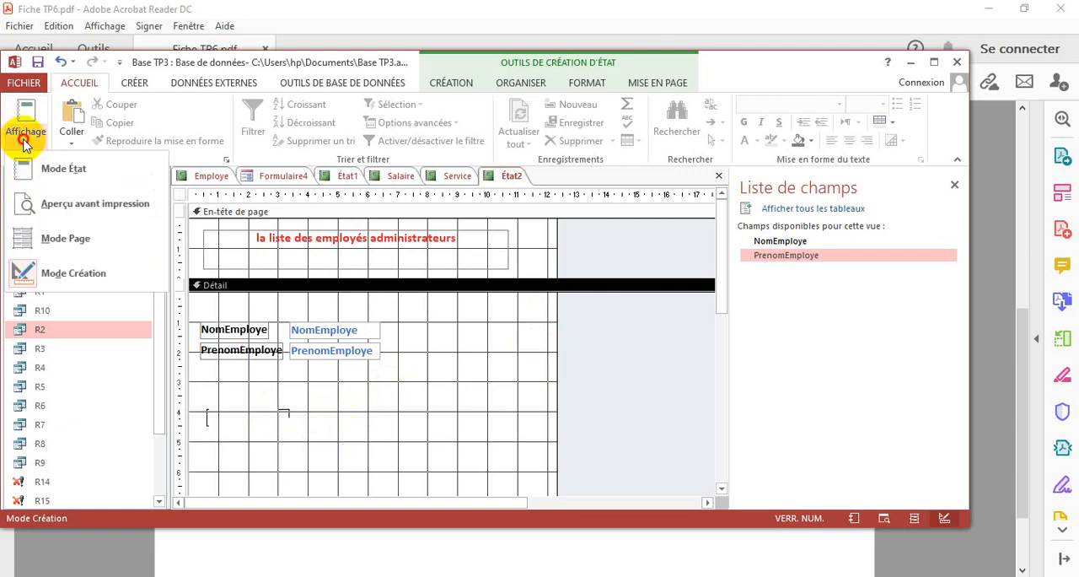
click(71, 164)
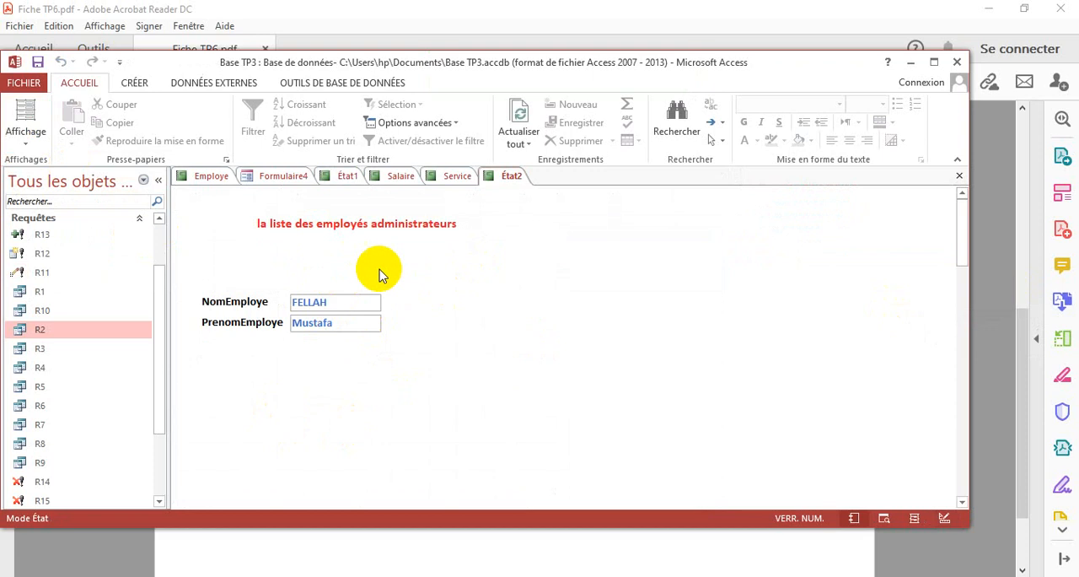
mouse_move(963, 246)
mouse_down()
mouse_move(980, 320)
mouse_move(969, 228)
mouse_up()
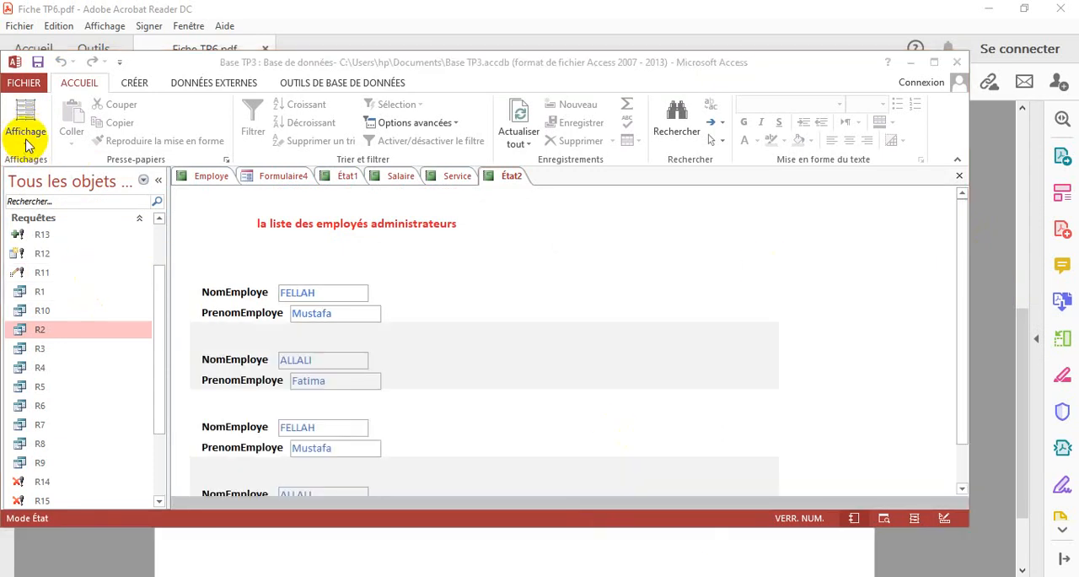
click(28, 145)
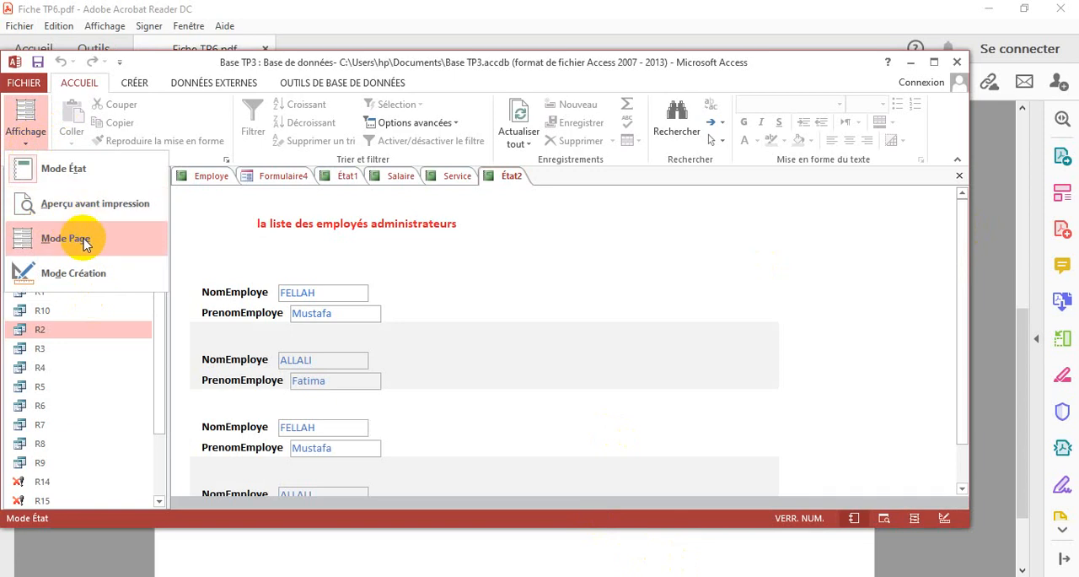
click(90, 278)
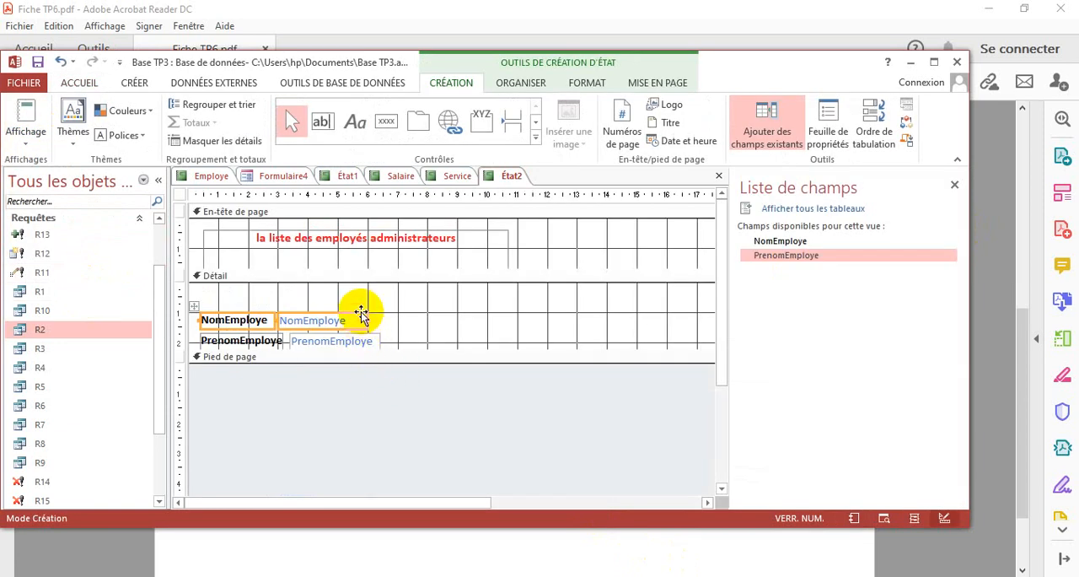
Try arranging the NomEmploye control and its label in a tabular layout
right_click(366, 319)
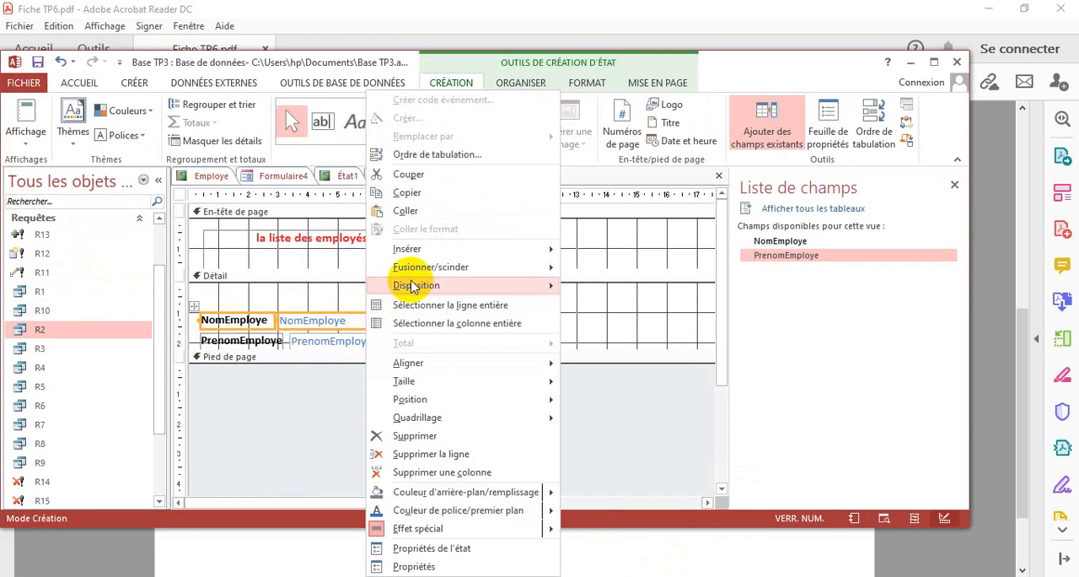
mouse_move(428, 286)
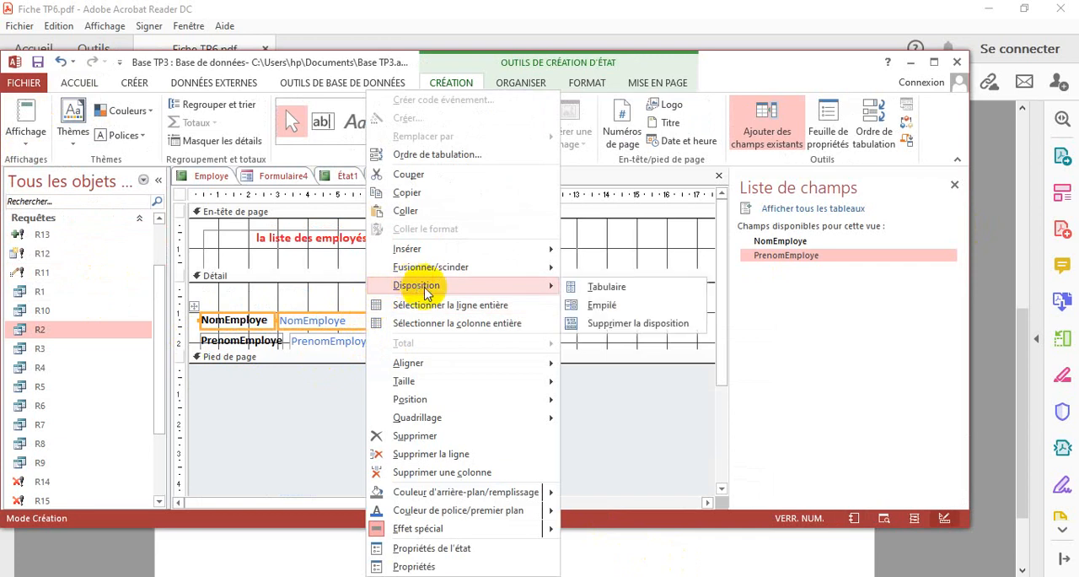
click(609, 287)
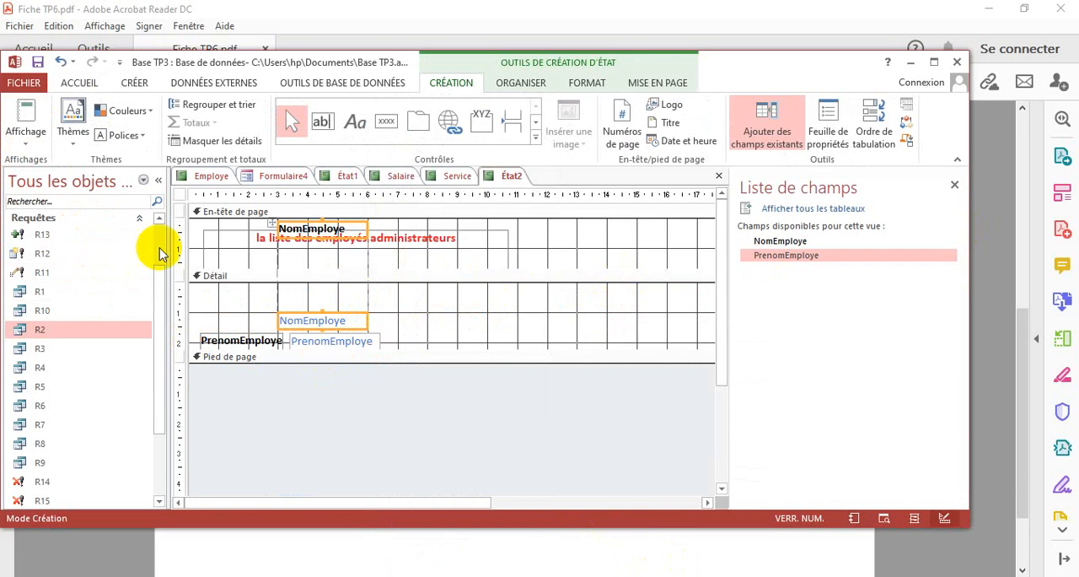
Put the NomEmploye control and its label in a stacked layout within the Détail section
right_click(367, 313)
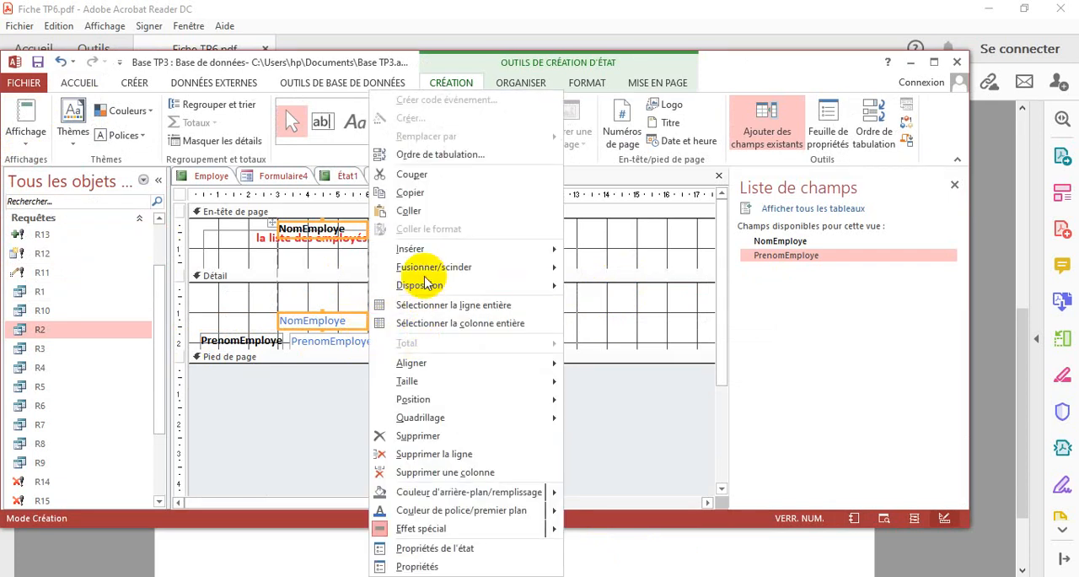
click(337, 319)
right_click(364, 316)
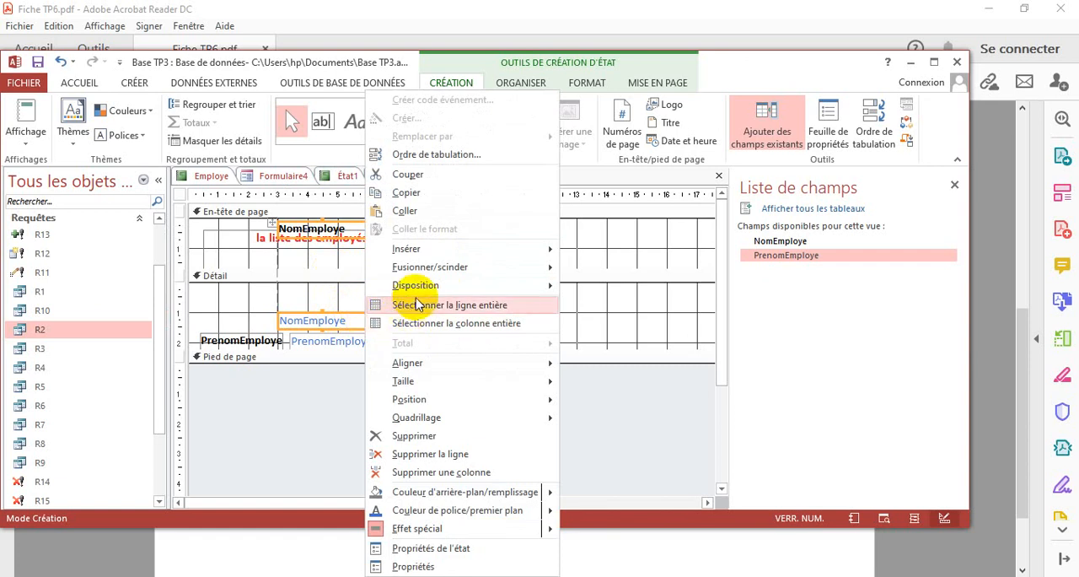
mouse_move(494, 285)
click(602, 307)
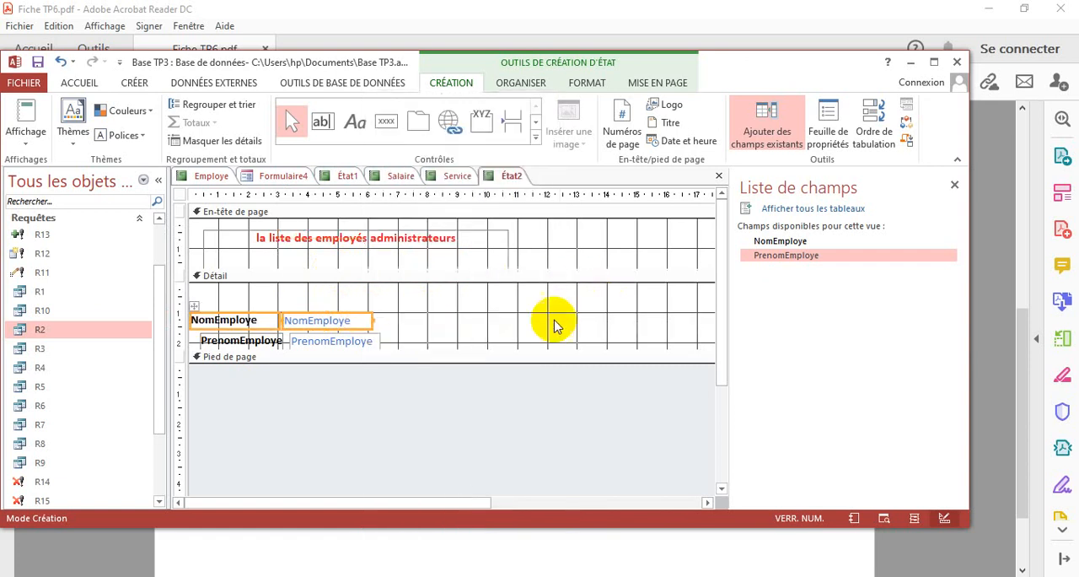
click(424, 295)
Show the administrators report in layout view and save it under the name État2
click(29, 137)
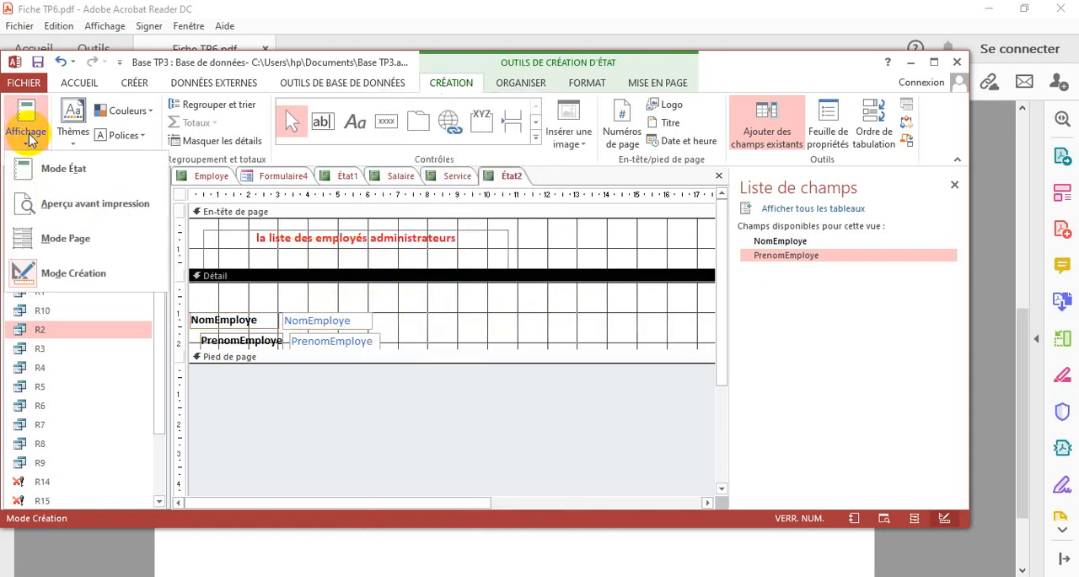
click(77, 235)
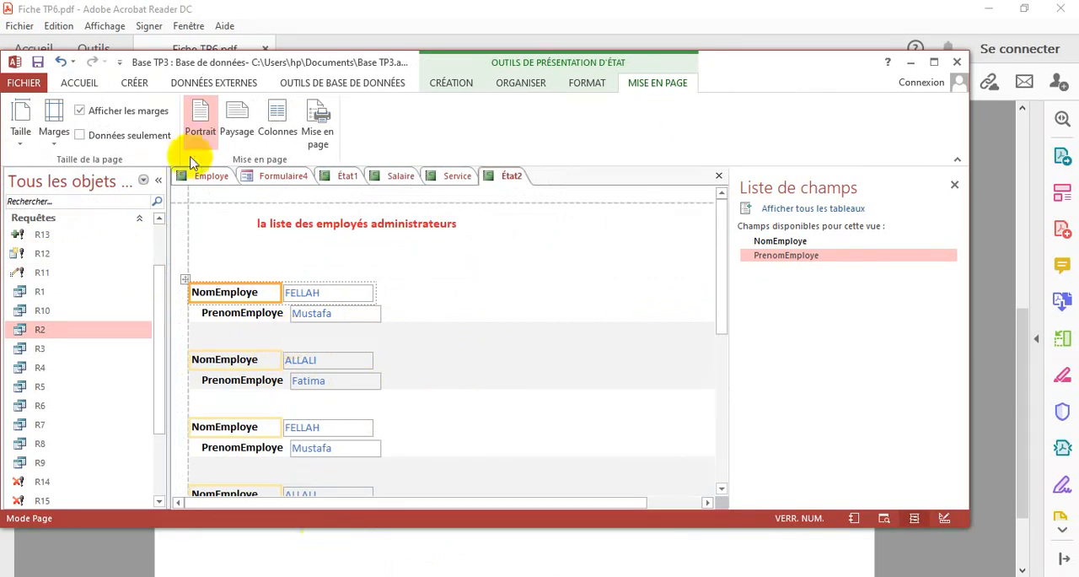
click(38, 62)
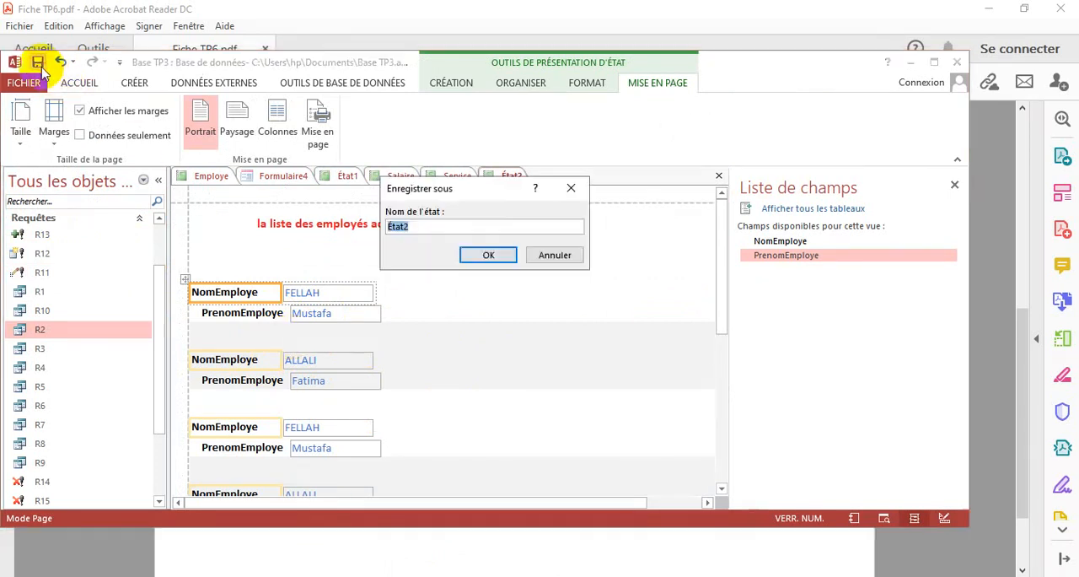
click(488, 255)
Consult exercise 7 in Fiche TP6.pdf in Acrobat Reader and, back in Access, create a blank report in design view
click(428, 554)
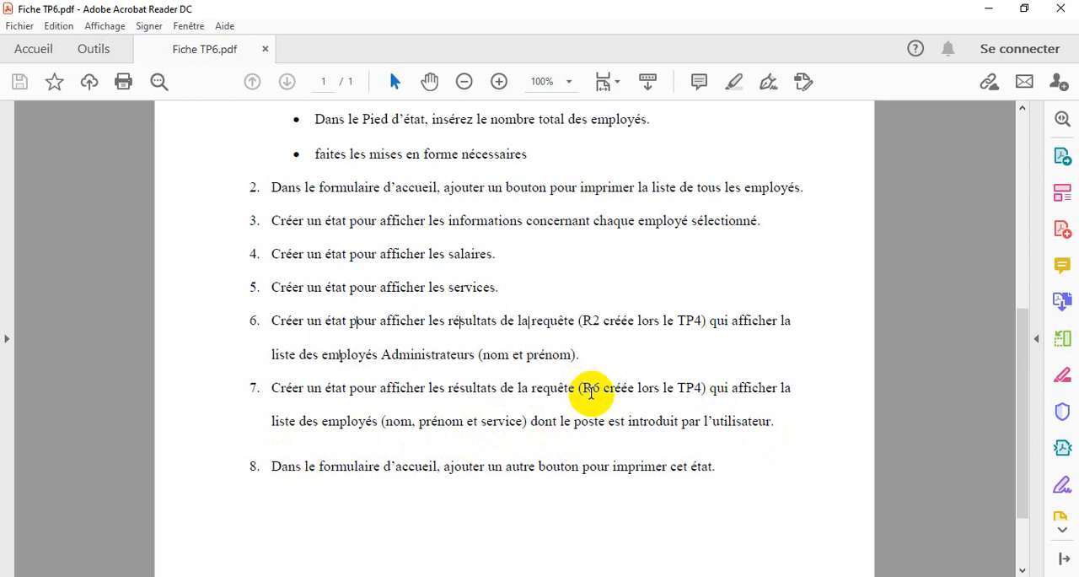
key(alt+Tab)
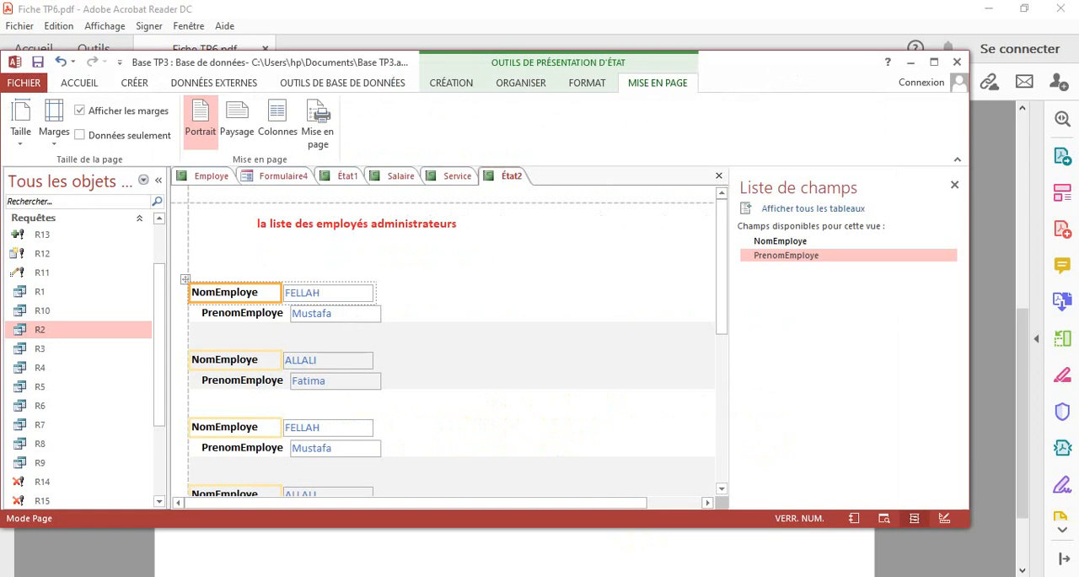
click(133, 85)
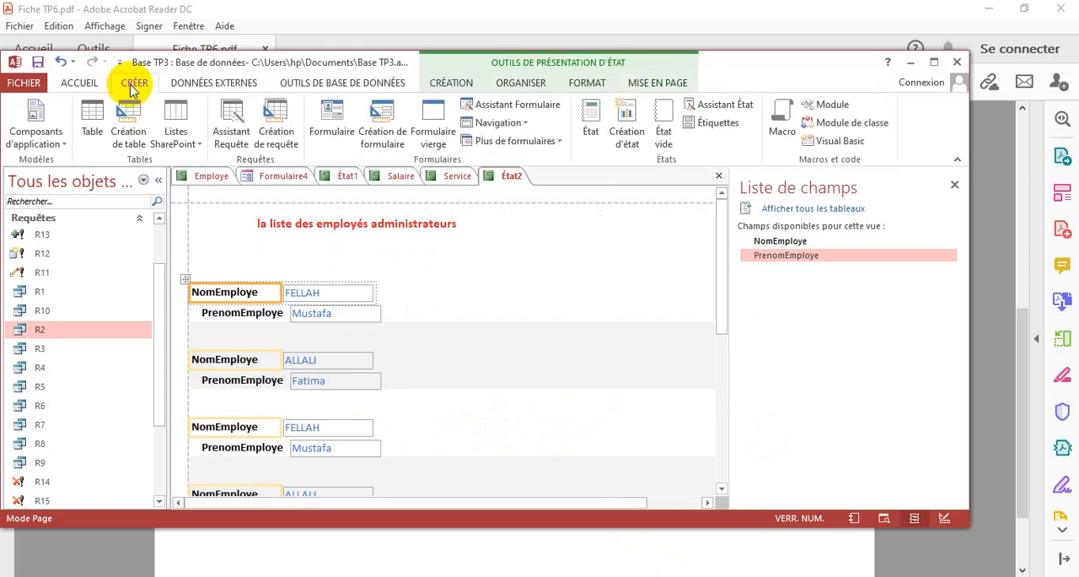
click(626, 134)
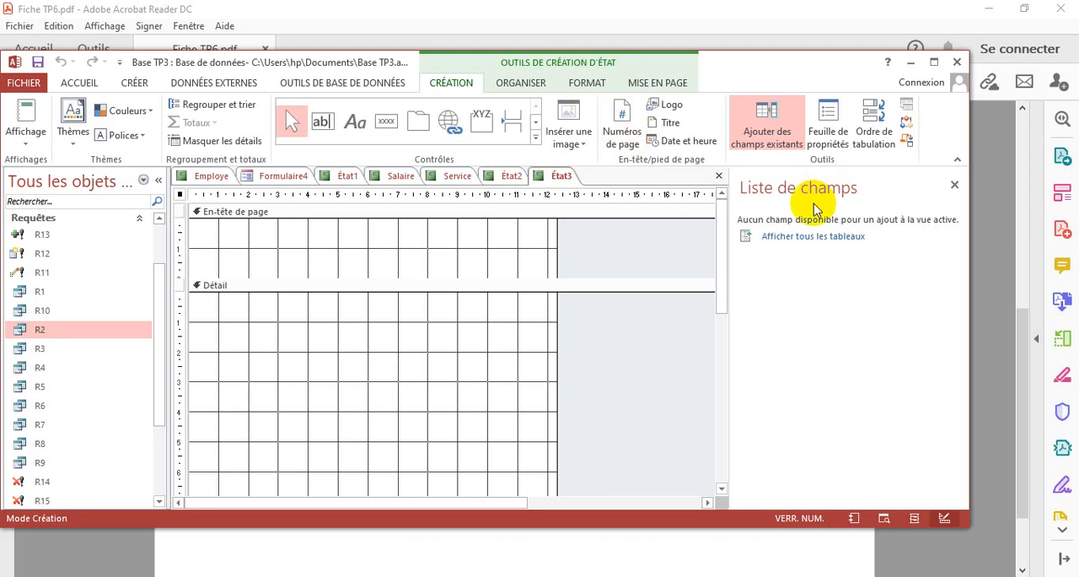
Open the query builder for the new report's Source property and add the R6 query to it
click(829, 133)
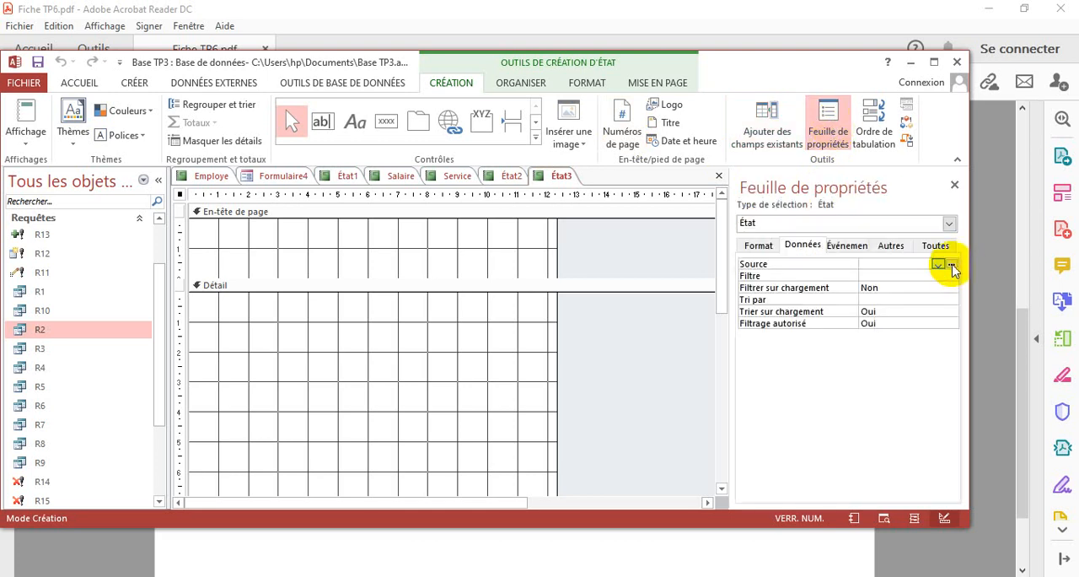
click(951, 265)
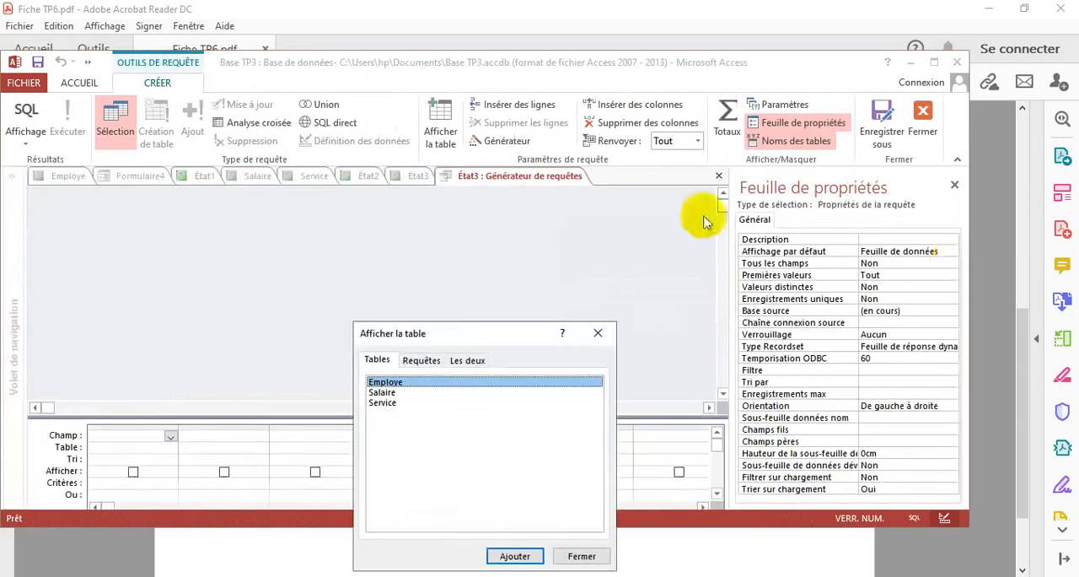
click(421, 360)
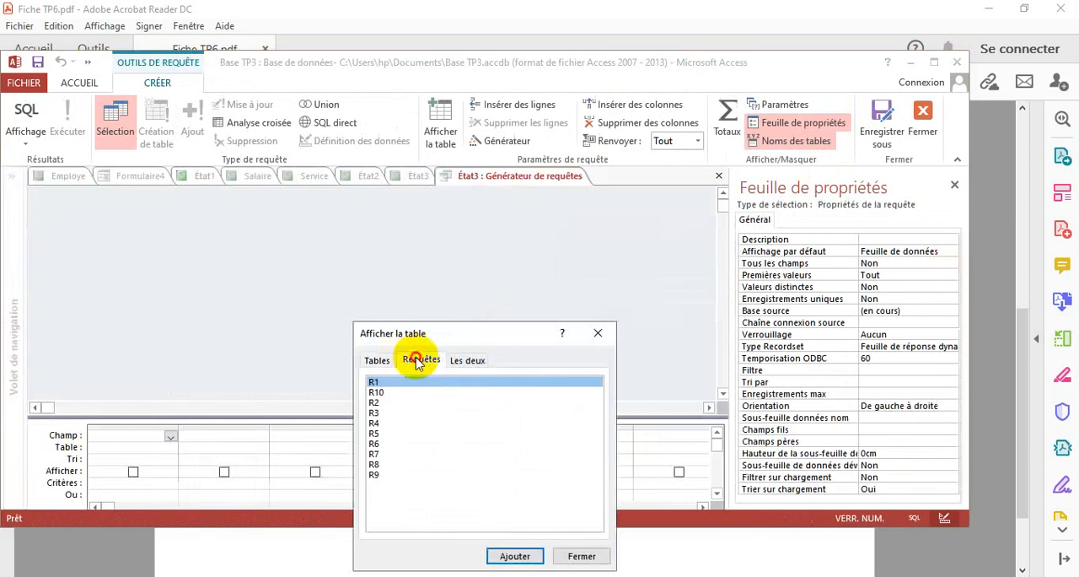
click(376, 444)
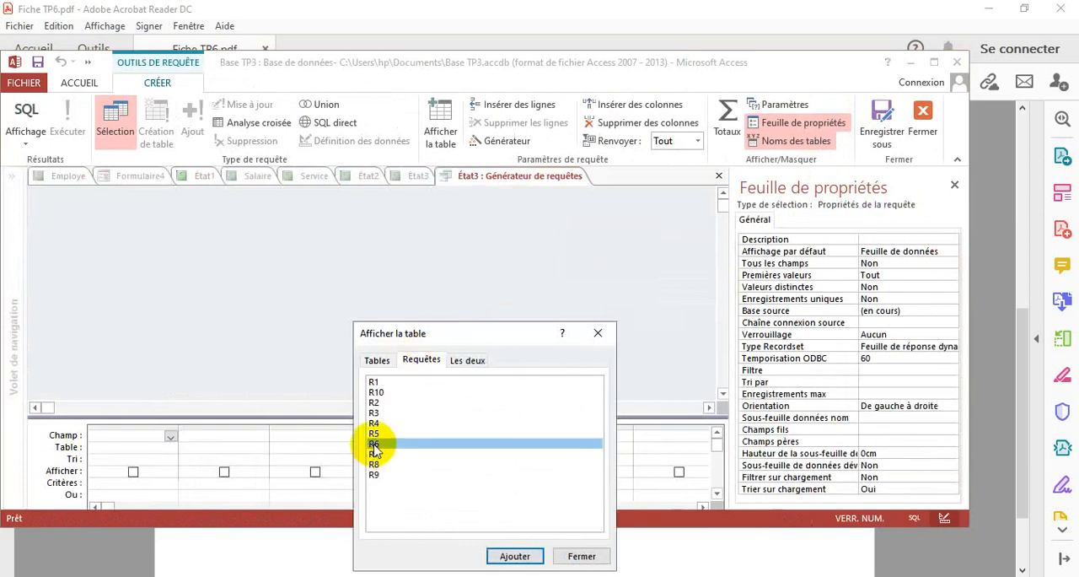
click(515, 557)
click(598, 333)
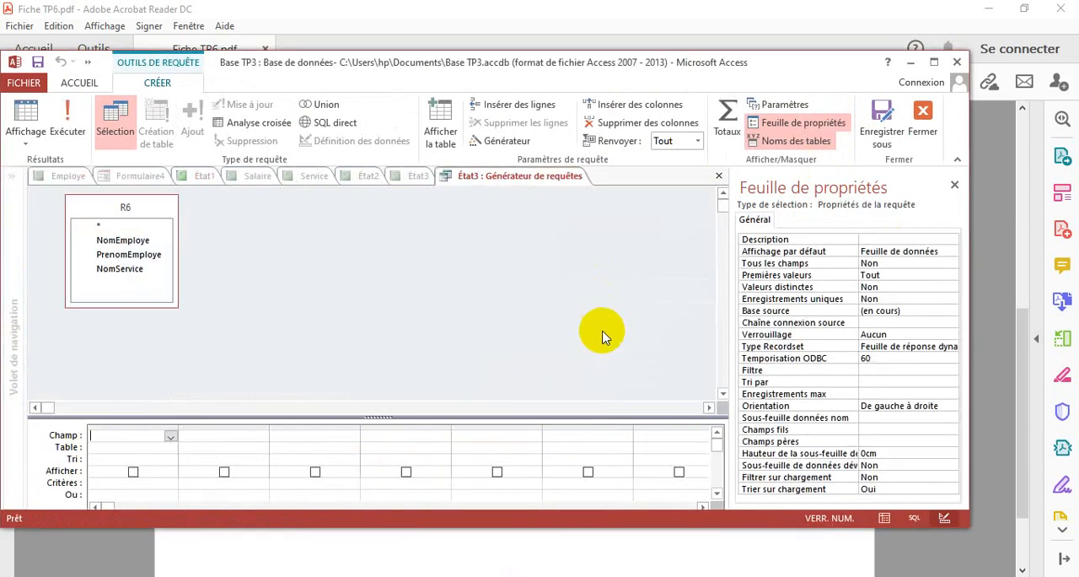
Check exercise 7 in the PDF, include all R6 fields in the source query and close the builder, keeping the source
click(506, 554)
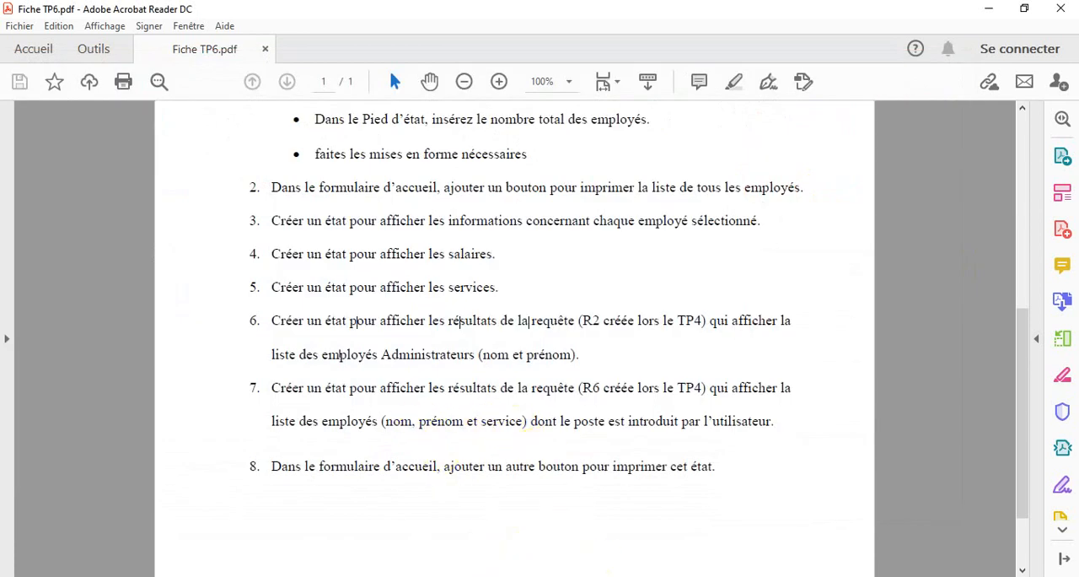
key(alt+Tab)
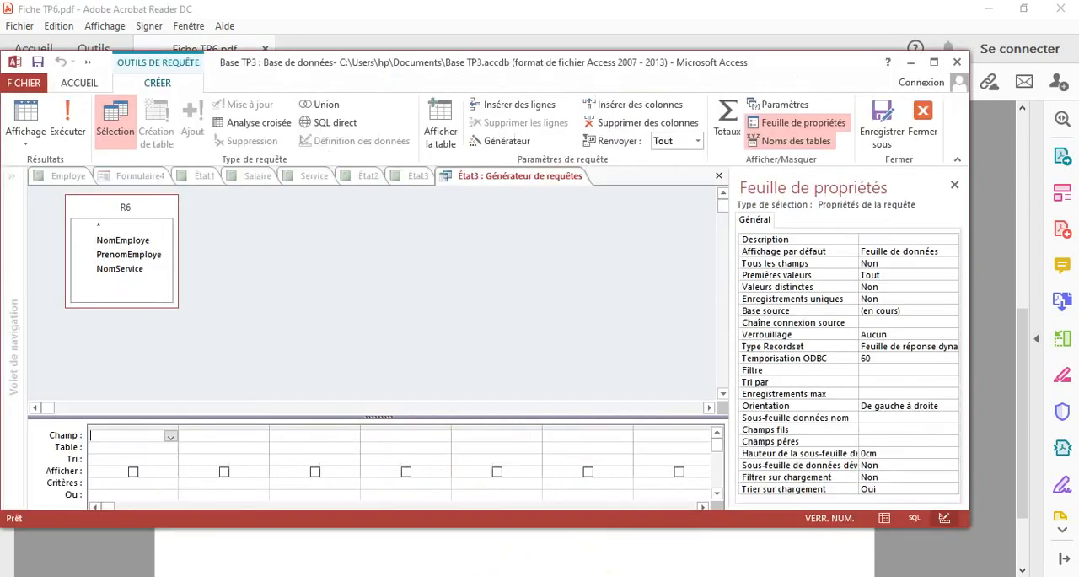
double_click(119, 228)
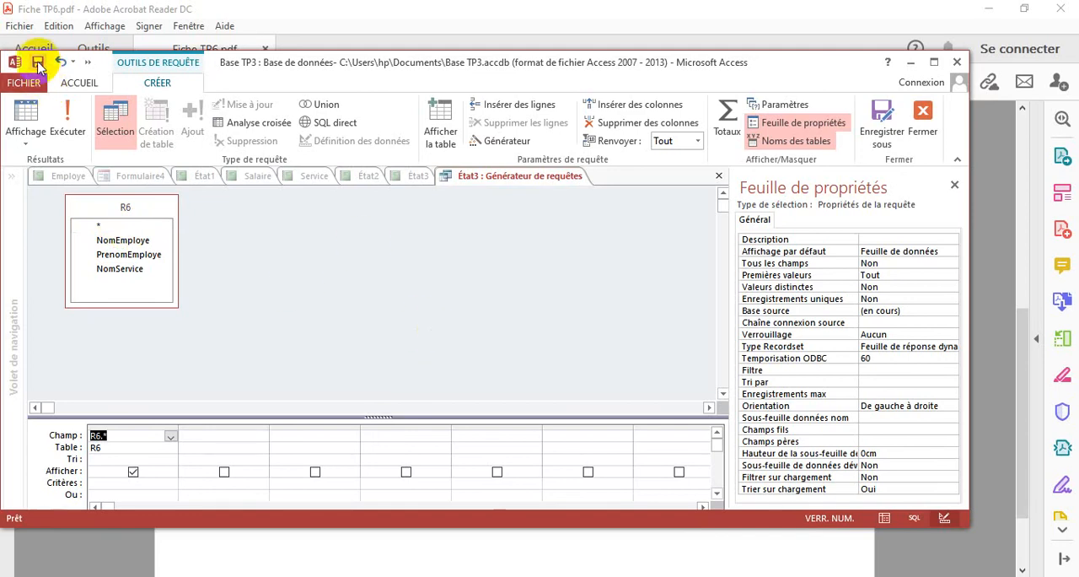
right_click(513, 177)
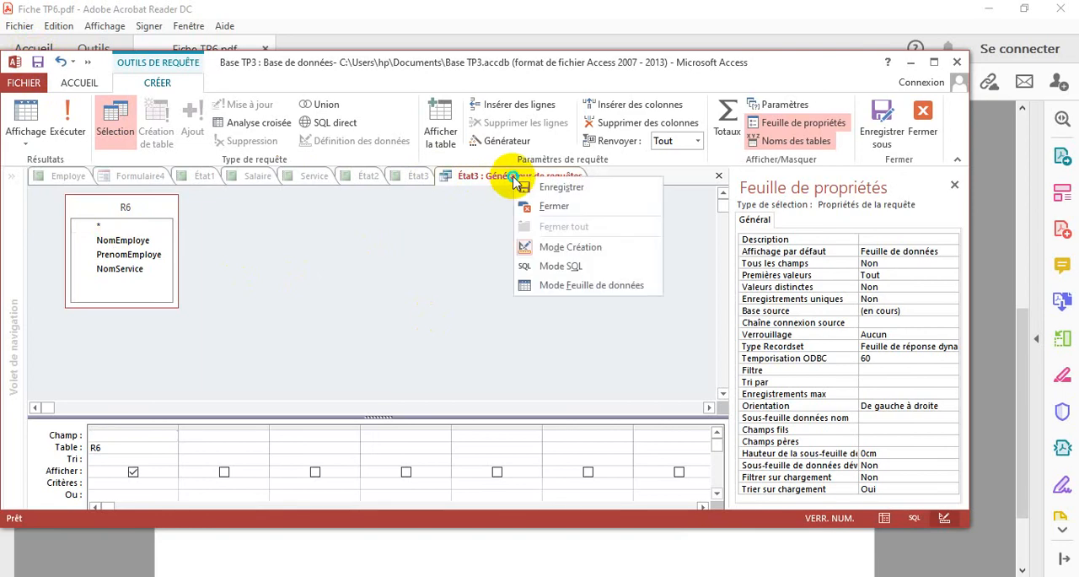
click(571, 207)
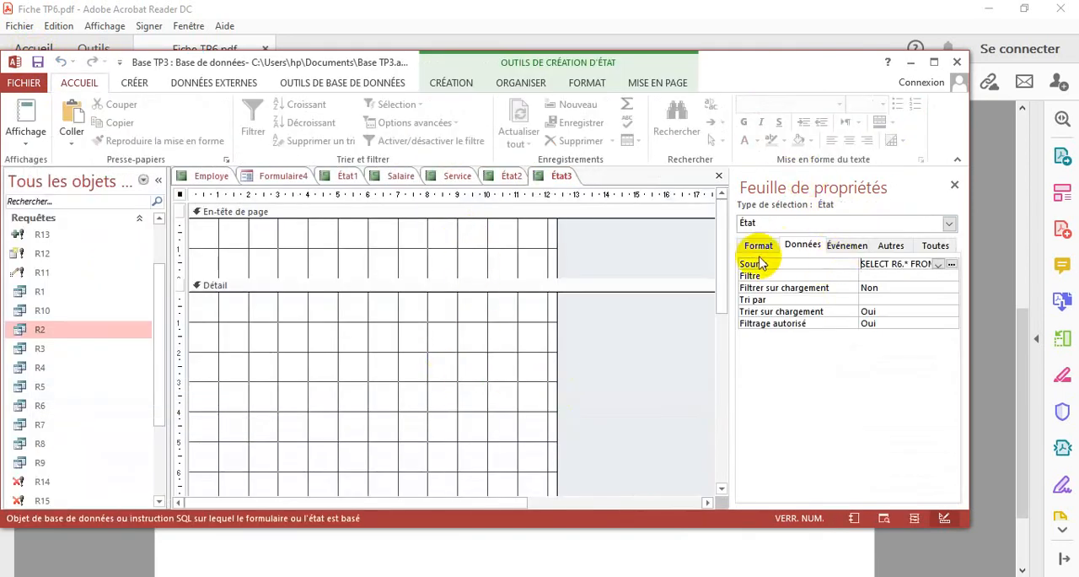
Show the list of existing fields and add NomEmploye, PrenomEmploye and NomService to the Détail section
click(449, 85)
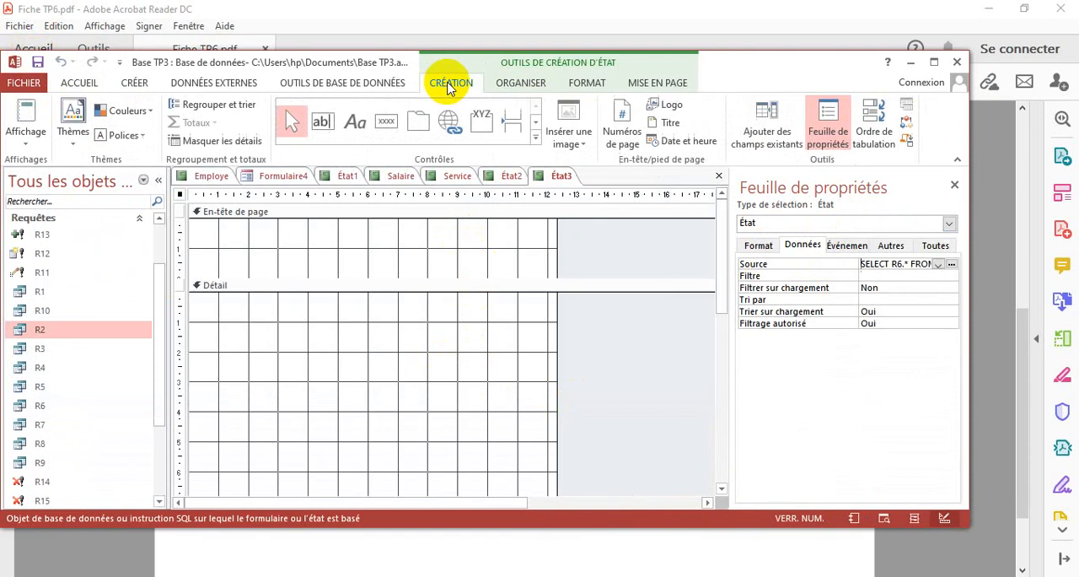
click(767, 128)
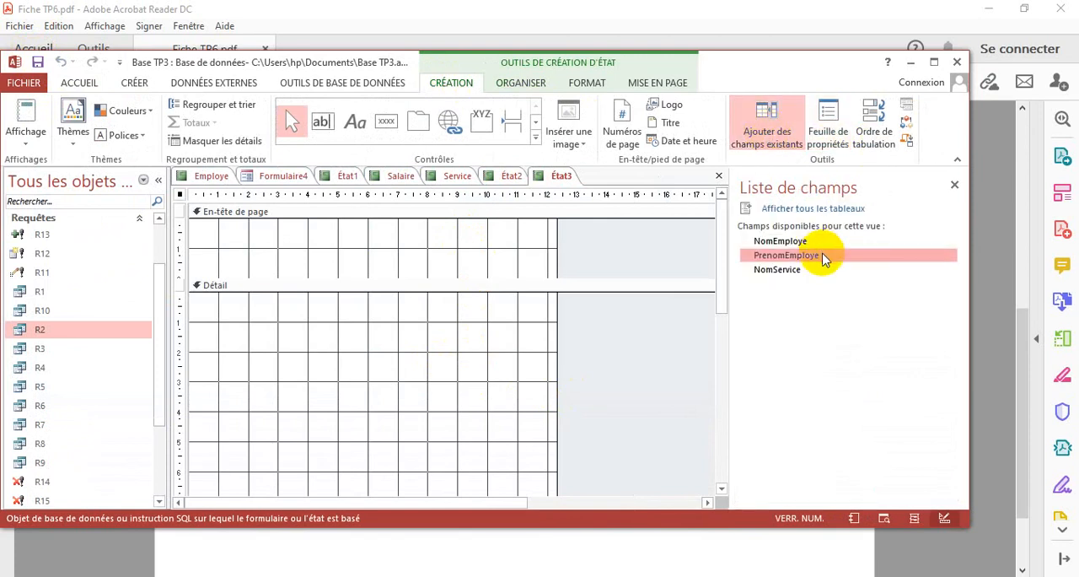
double_click(781, 242)
double_click(784, 254)
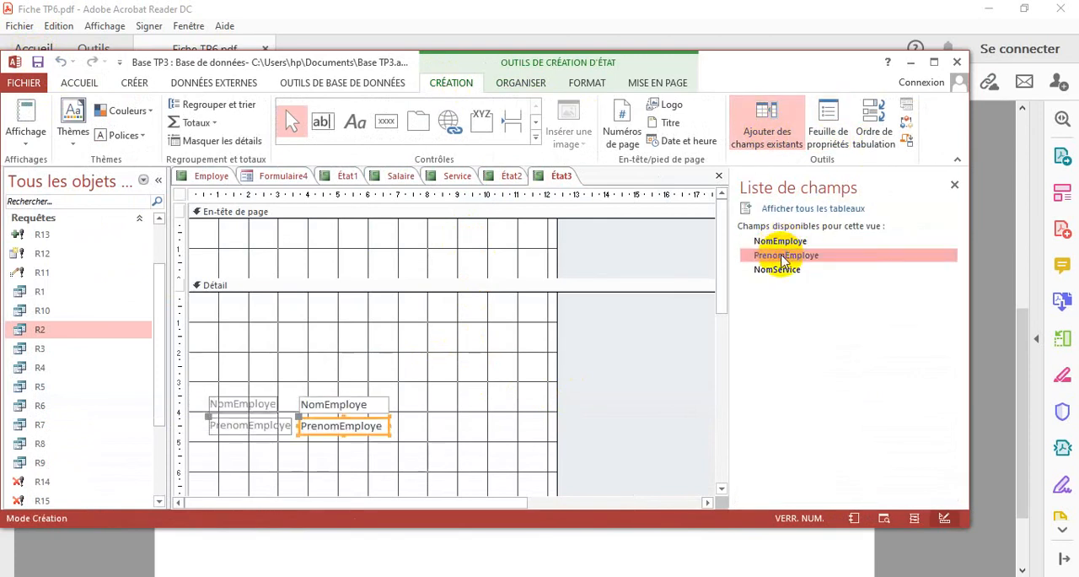
double_click(780, 271)
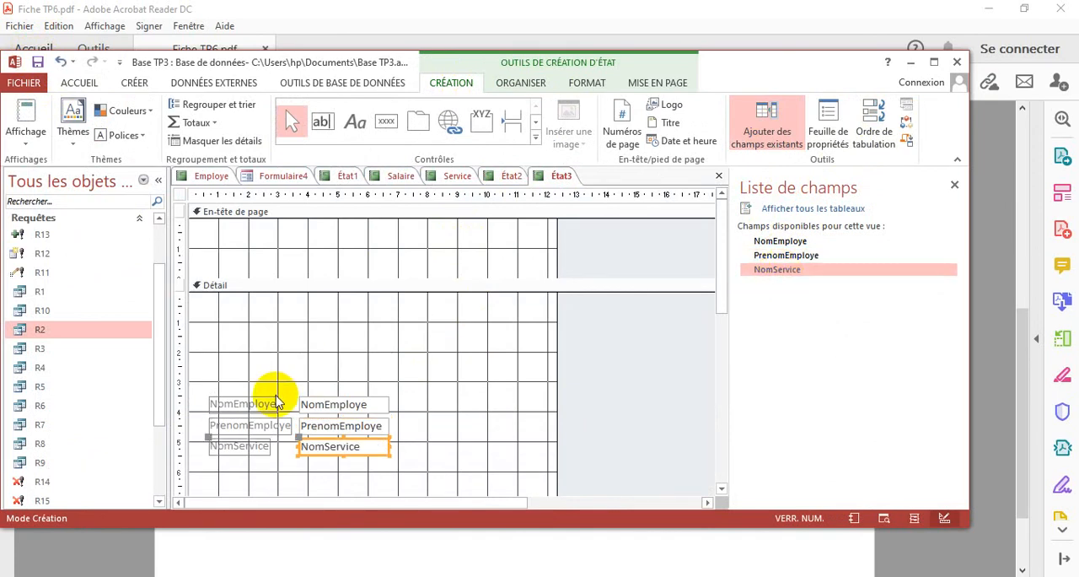
Move the three fields with their labels up to about 1 cm below the top of the Détail section and check exercise 7 in the PDF
drag(228, 381, 248, 475)
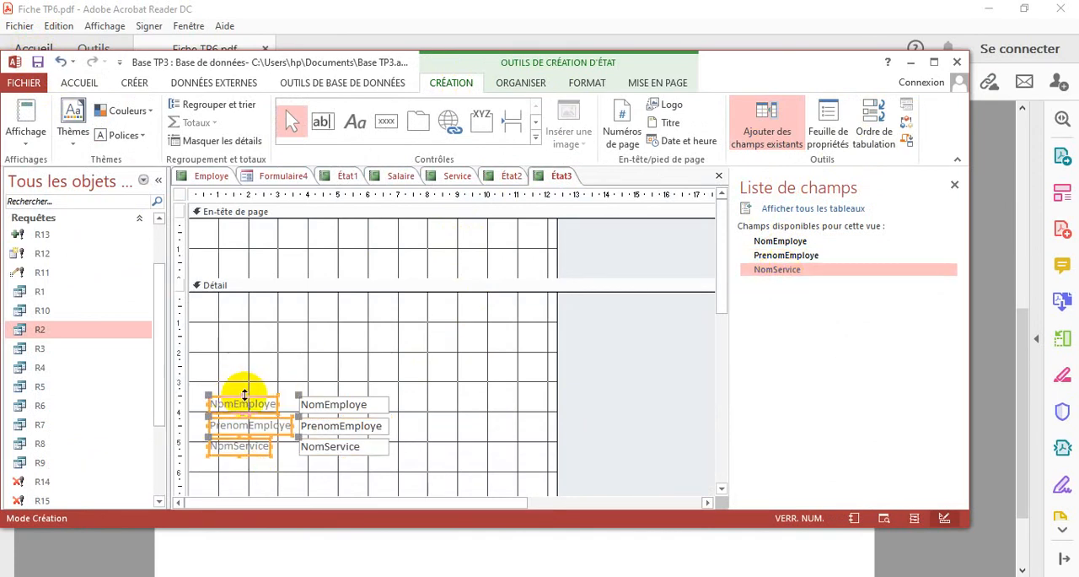
drag(241, 397, 234, 323)
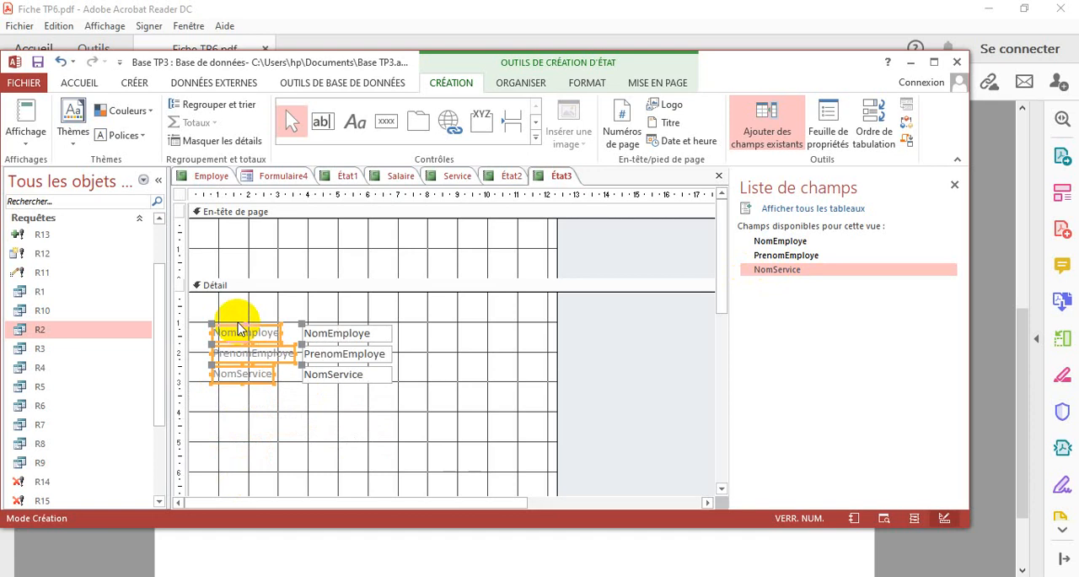
click(446, 556)
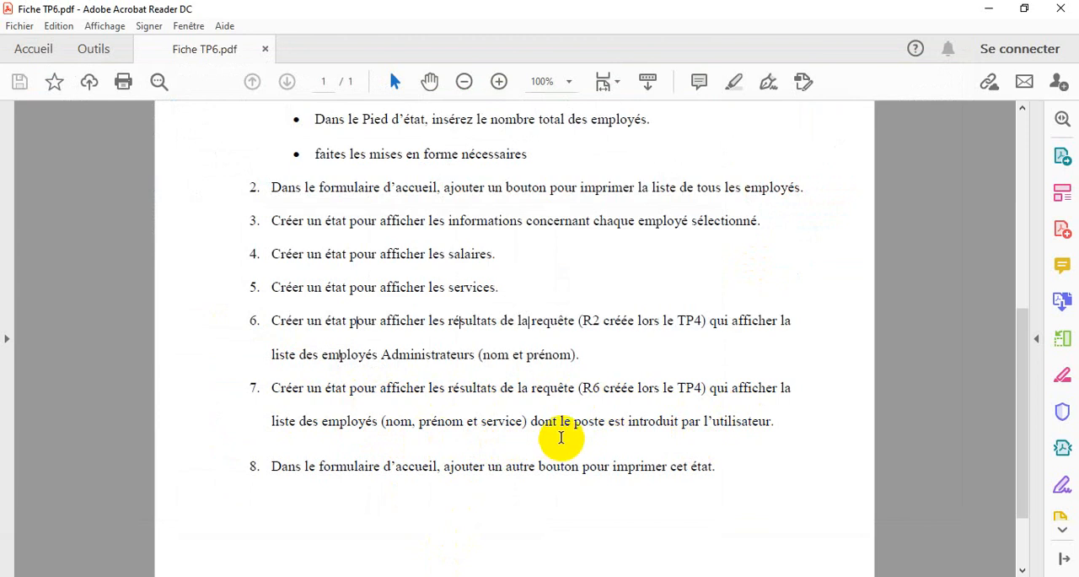
key(alt+Tab)
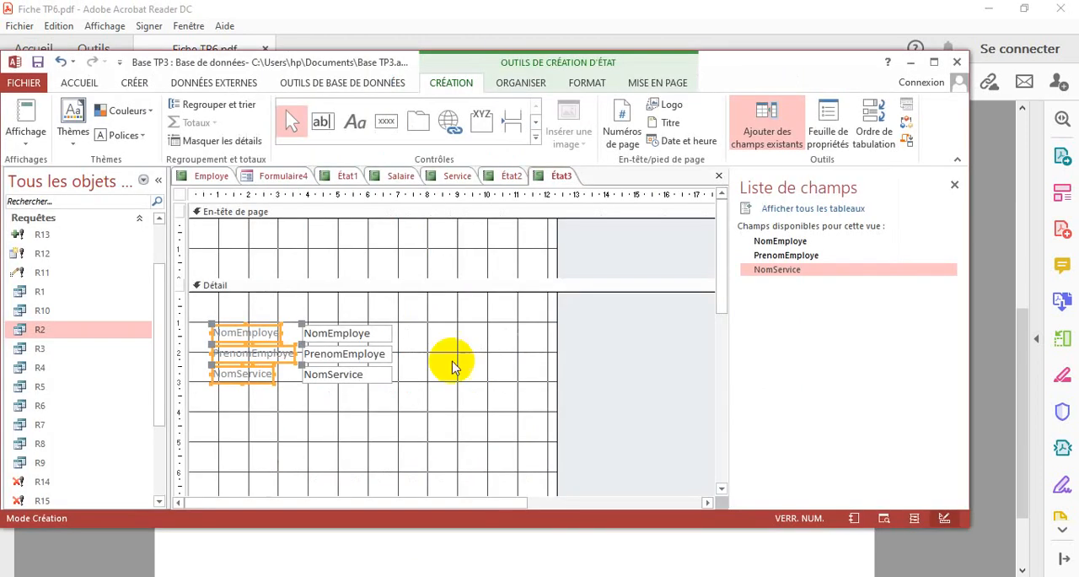
Add a label about 10 cm wide to the page header with the text "la liste des employés pour un poste donné"
click(134, 83)
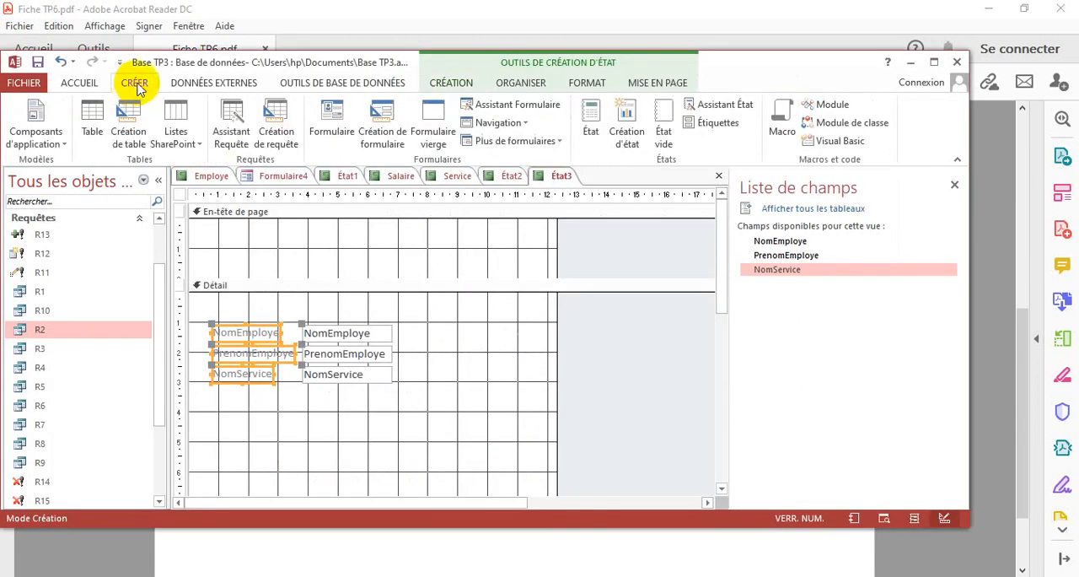
click(449, 83)
click(356, 125)
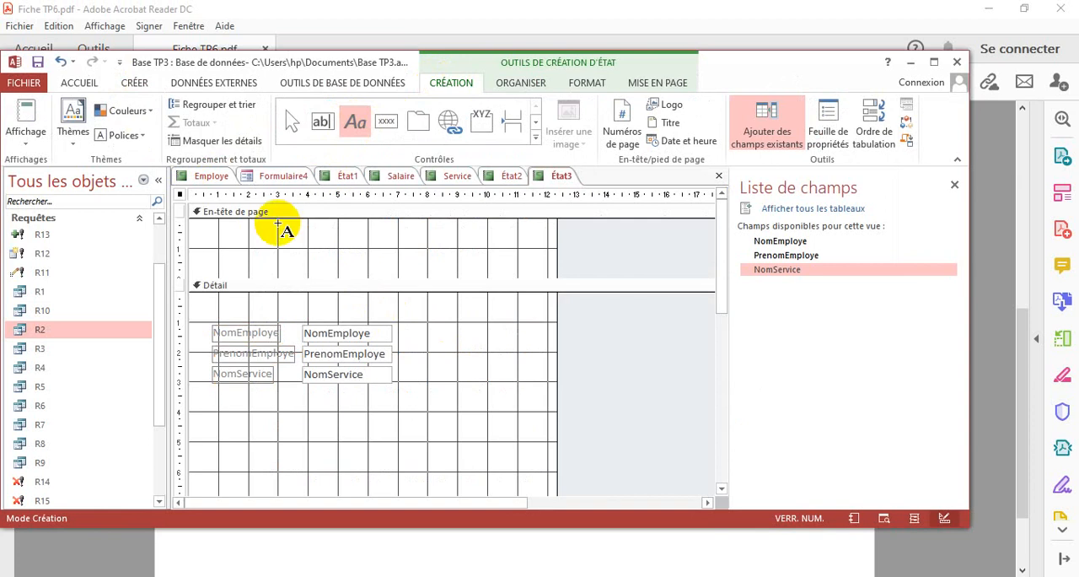
drag(207, 234, 507, 264)
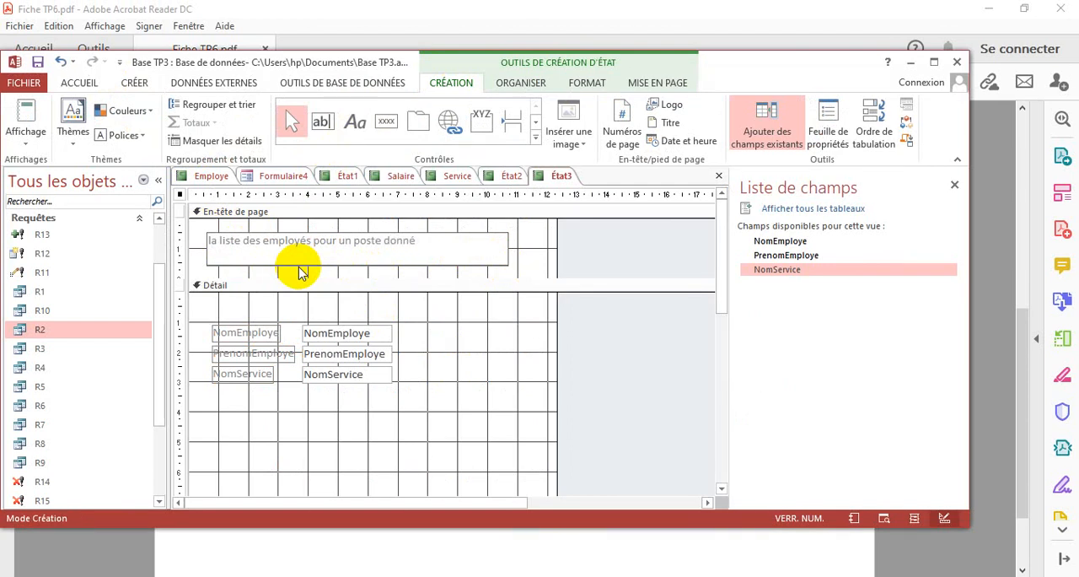
click(482, 284)
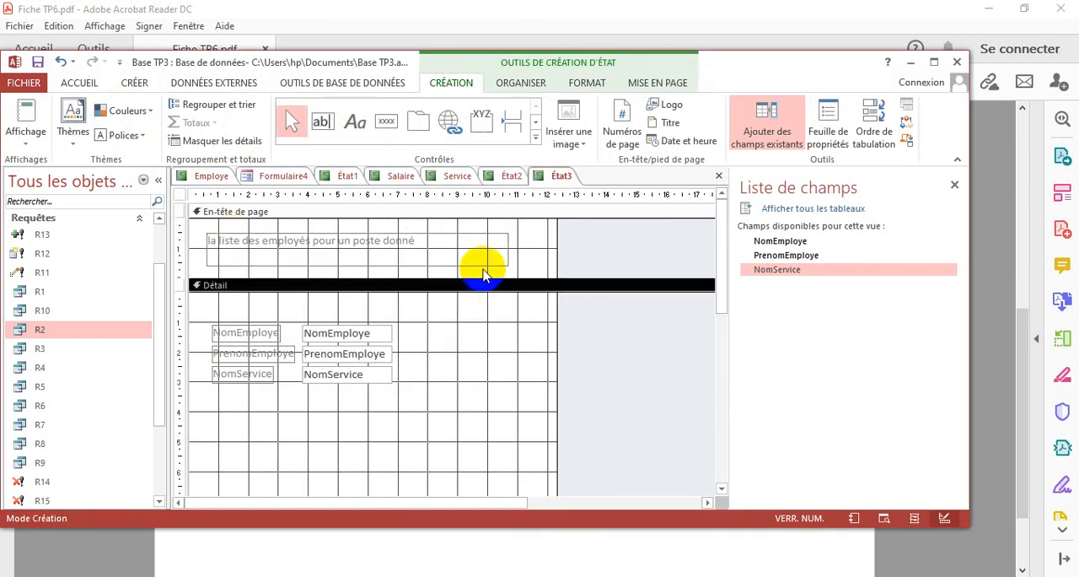
Format the page header title in red, bold and centred text
click(507, 240)
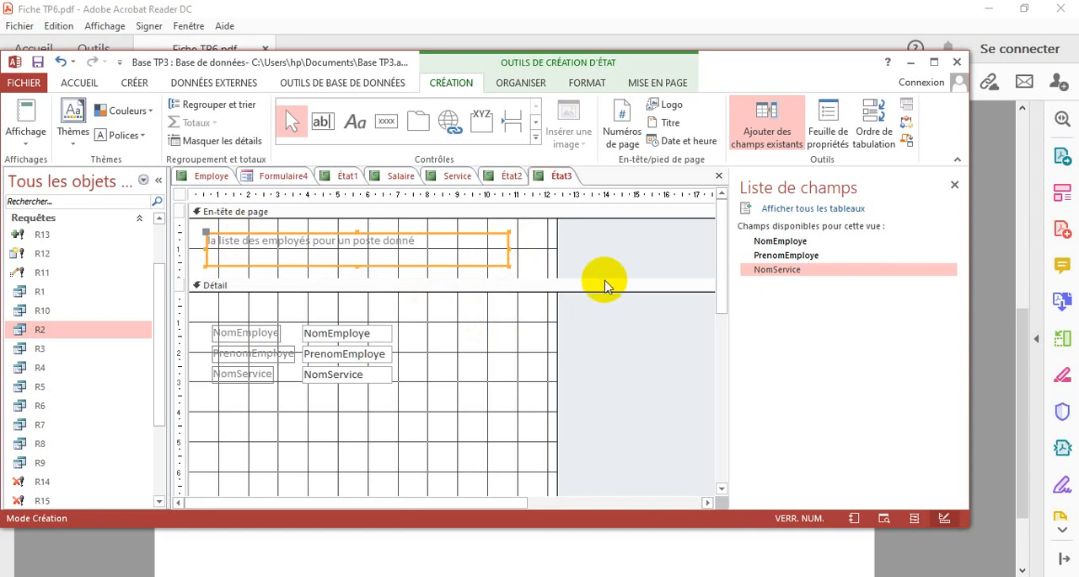
click(79, 85)
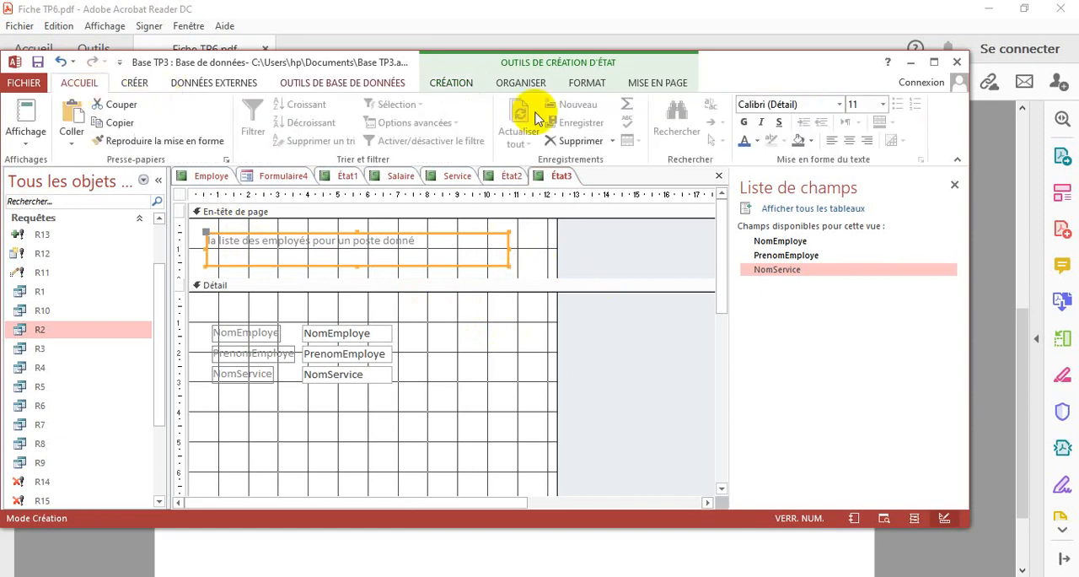
click(756, 142)
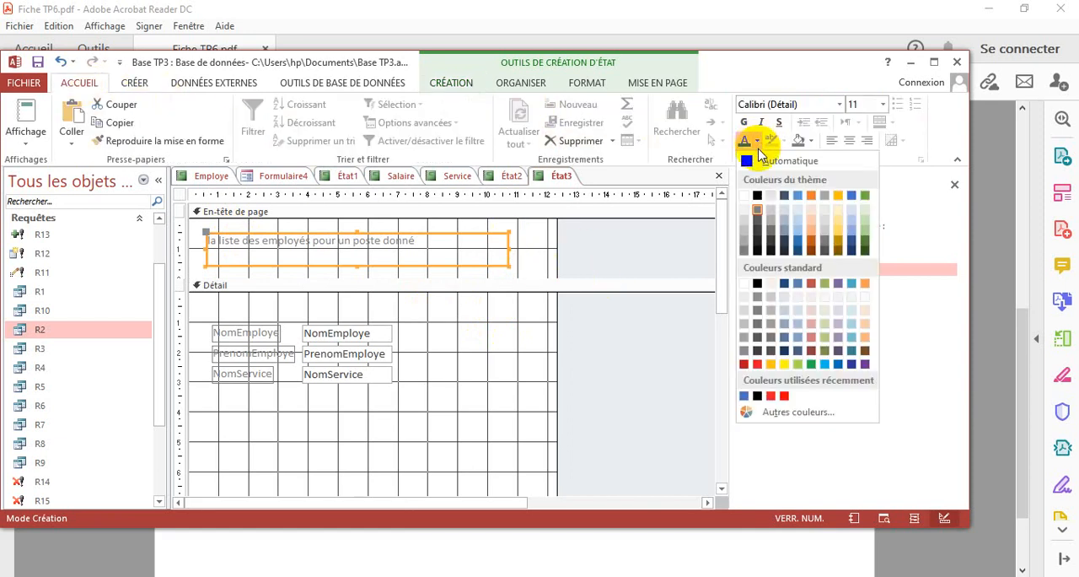
click(757, 366)
click(744, 123)
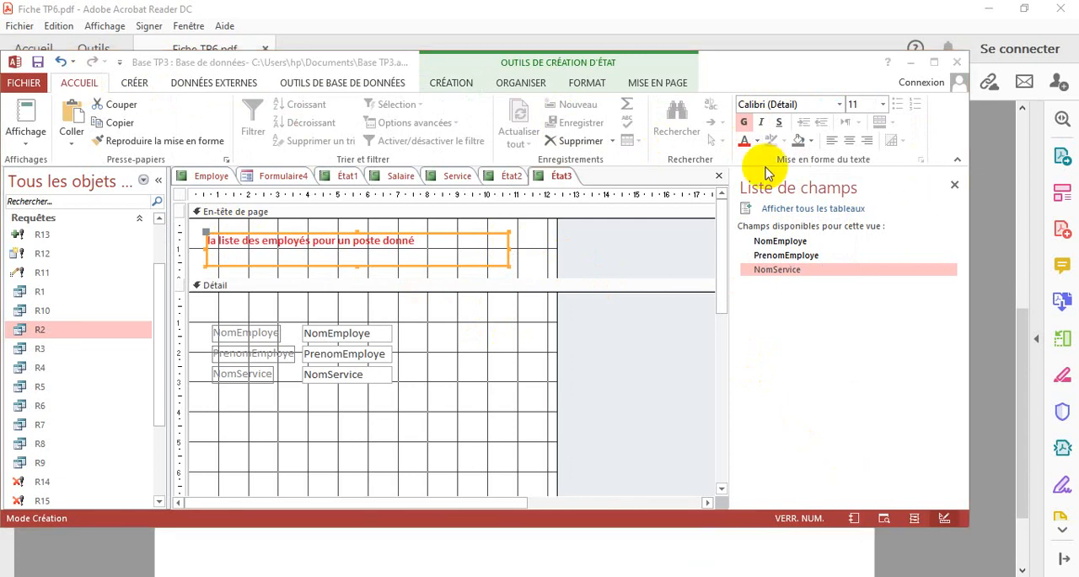
click(849, 142)
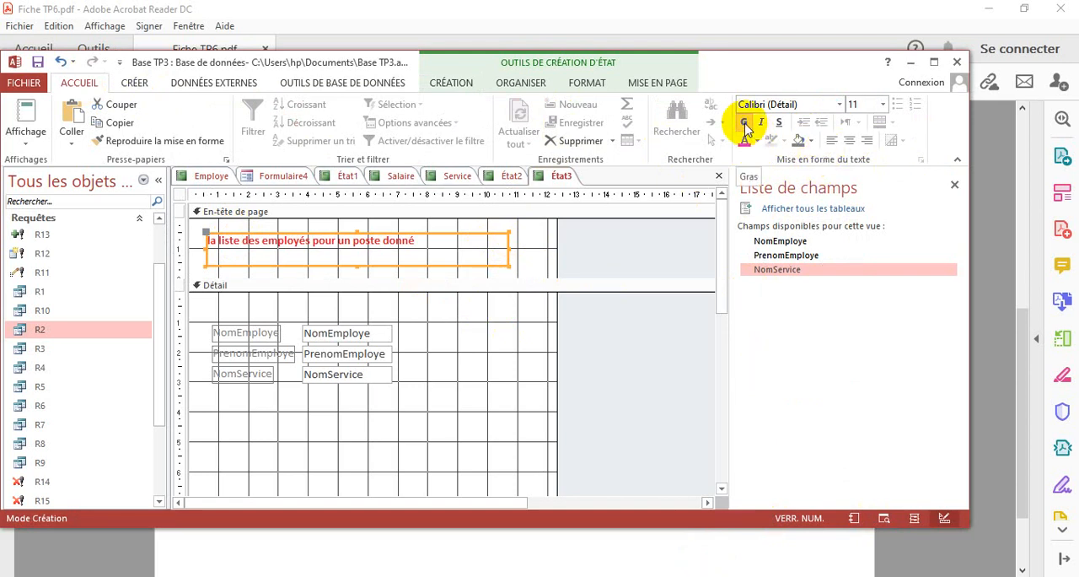
click(745, 125)
click(745, 125)
click(853, 145)
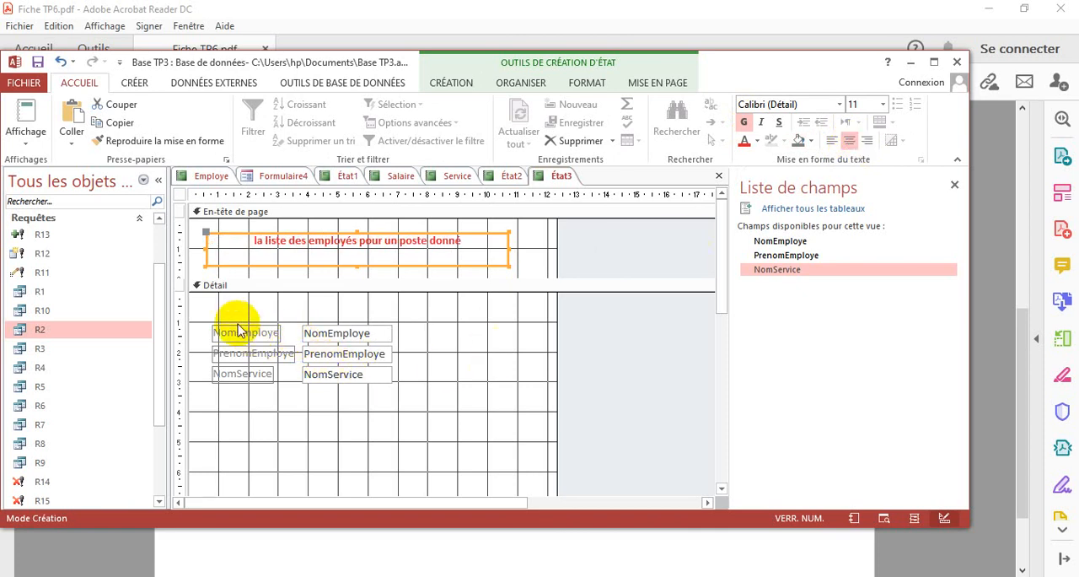
Set the three field labels in the Détail section to the automatic black font colour and bold
drag(241, 319, 258, 414)
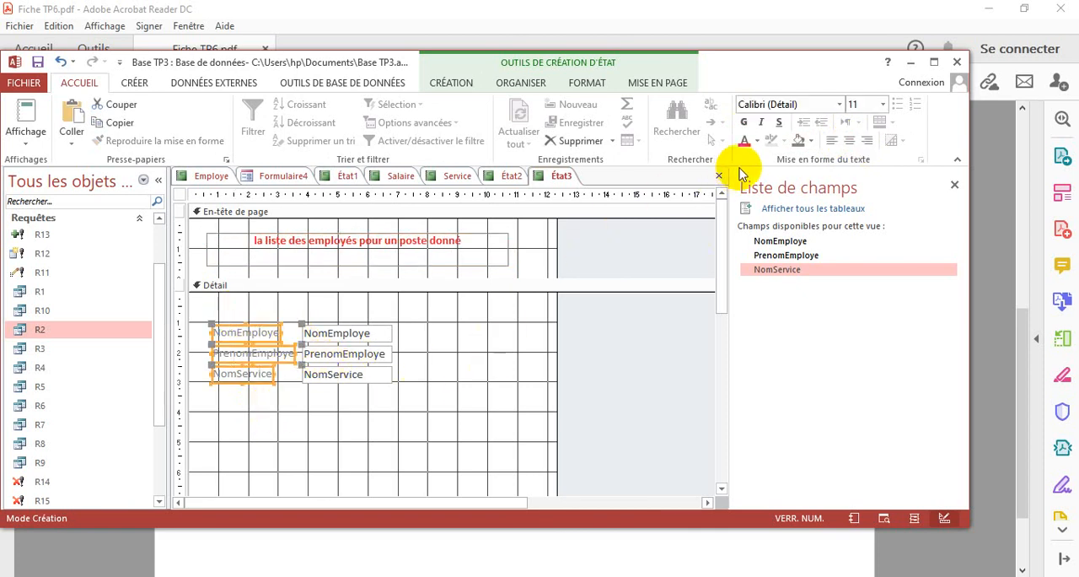
click(758, 142)
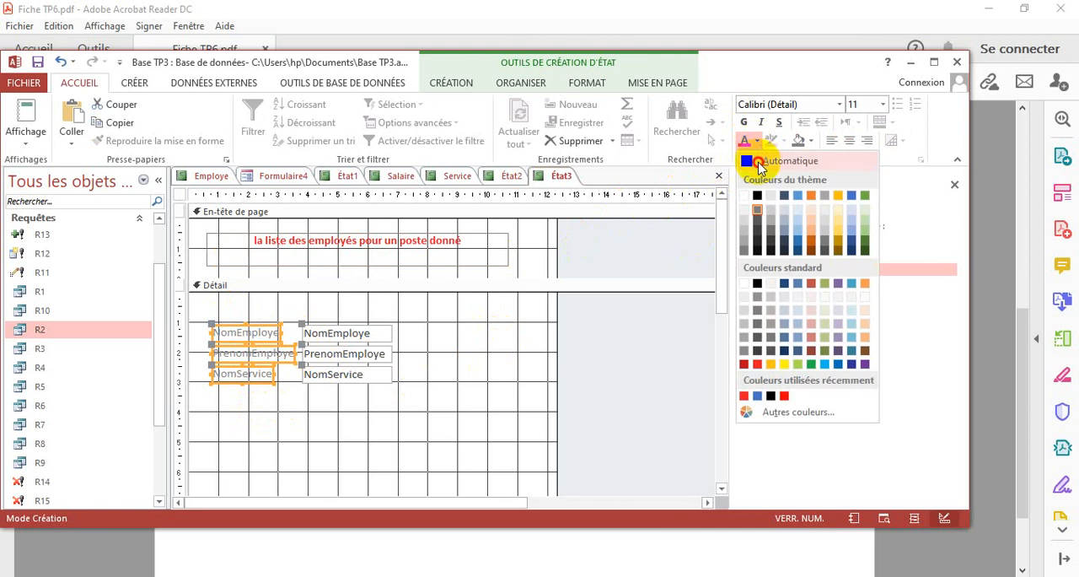
click(753, 149)
click(745, 123)
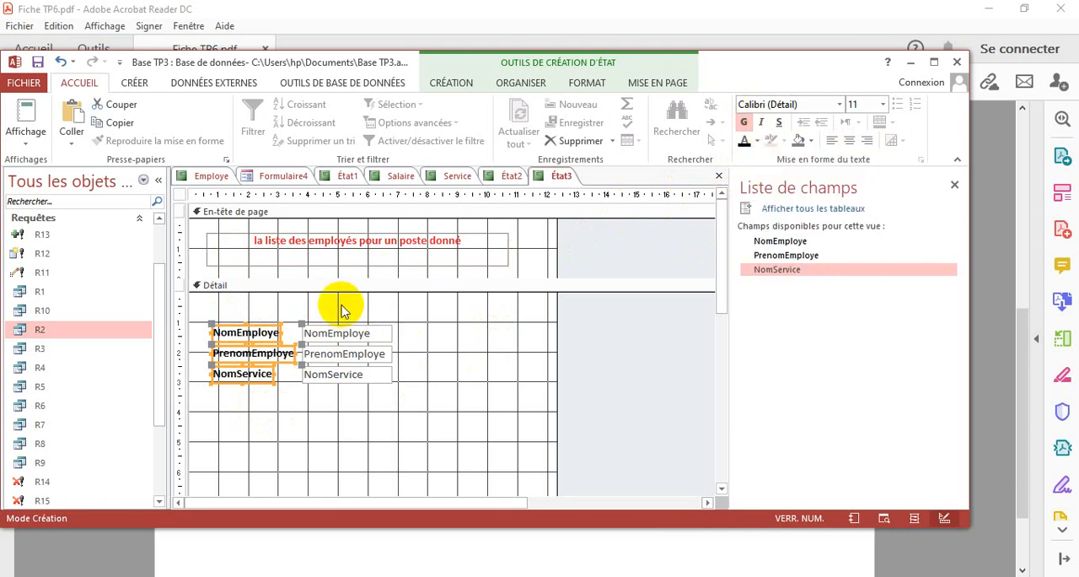
Set the three data text boxes in the Détail section to blue, bold text
drag(338, 305, 351, 411)
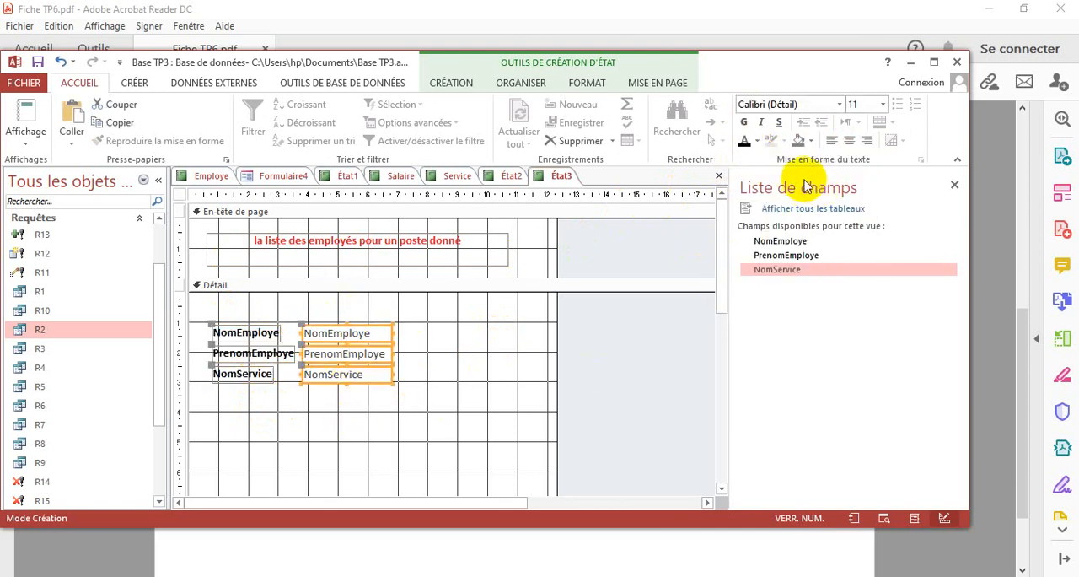
click(757, 141)
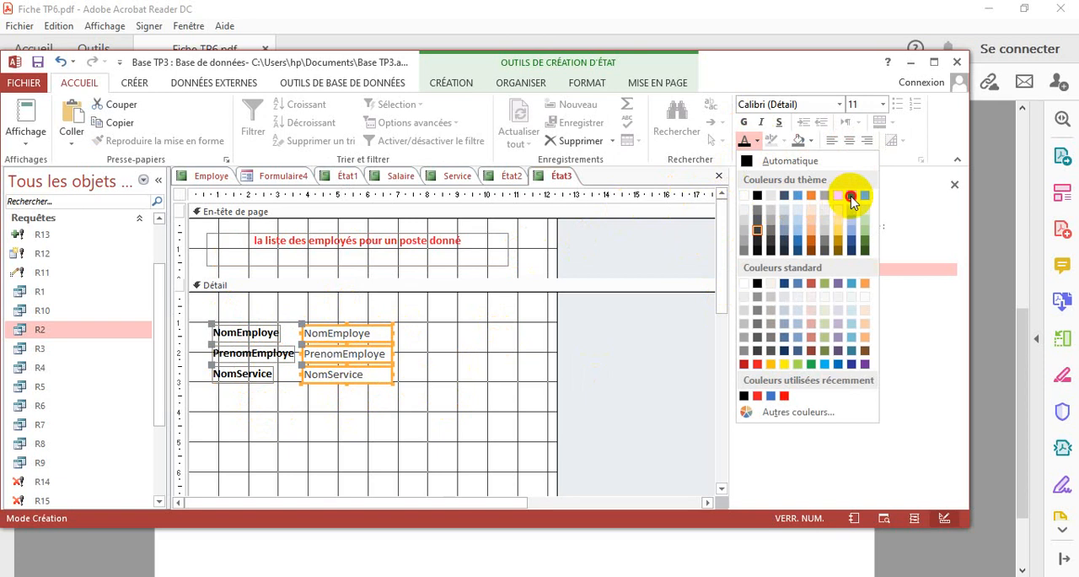
click(850, 195)
click(498, 393)
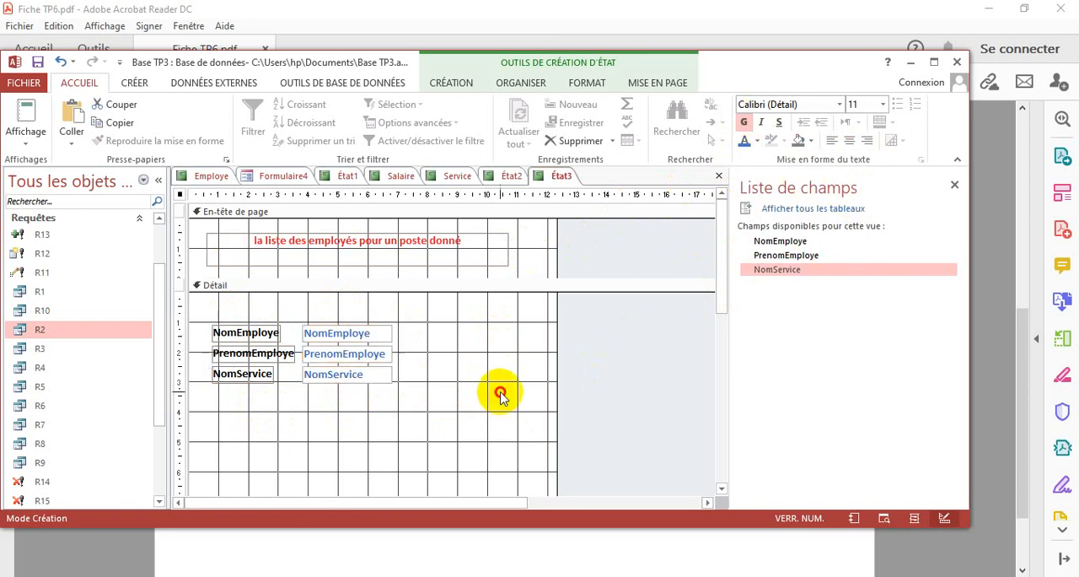
Display the report in report view with Administrateur as the poste parameter and look through its records
click(25, 145)
click(75, 171)
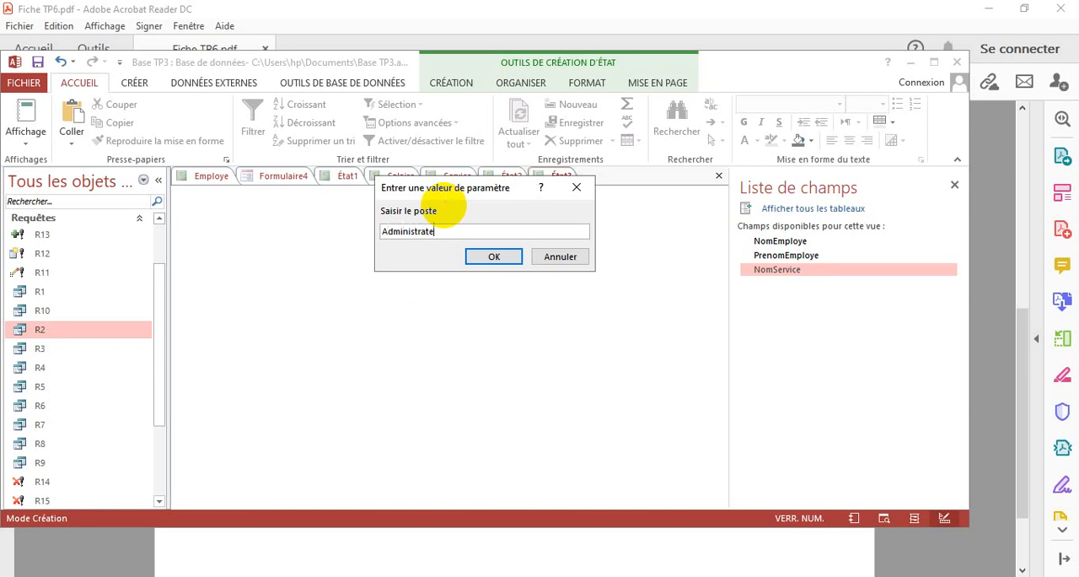
click(486, 258)
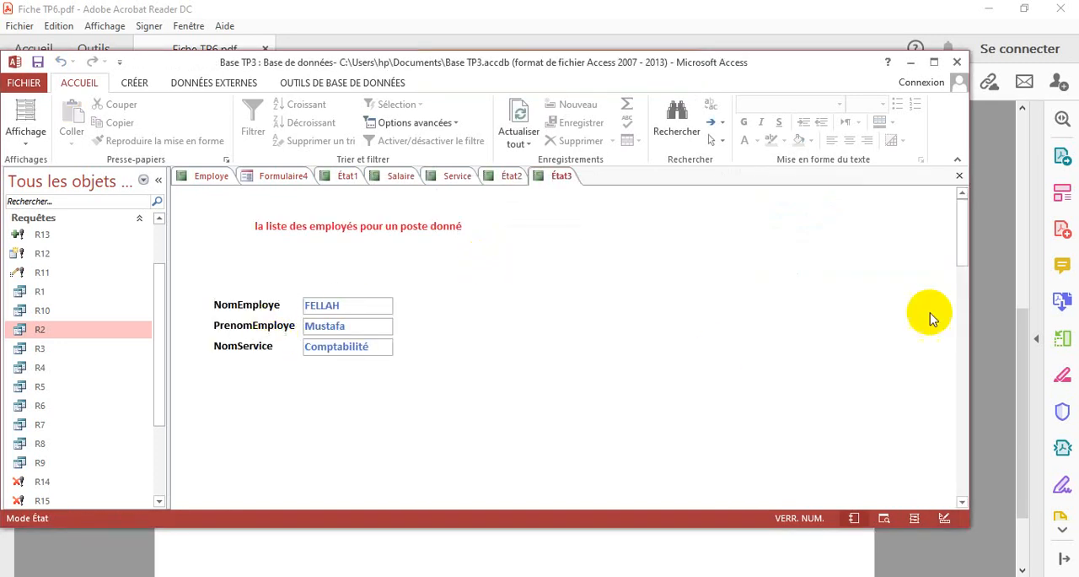
mouse_move(965, 248)
mouse_down()
mouse_move(978, 462)
mouse_move(963, 229)
mouse_up()
Save the report under the name État3, consult exercises 7 and 8 in Fiche TP6.pdf and return to Access
click(38, 63)
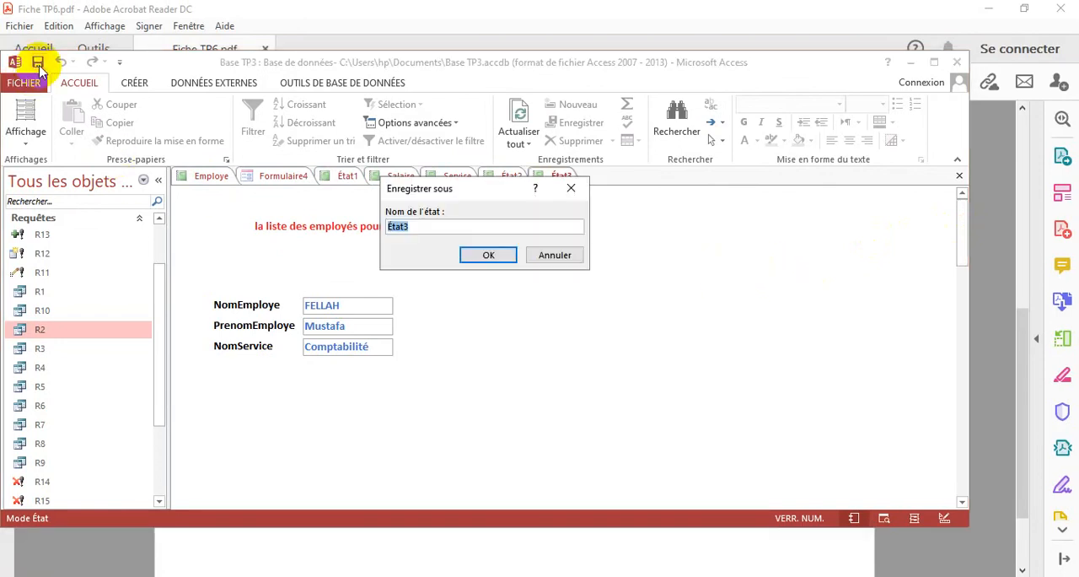
click(482, 255)
click(484, 557)
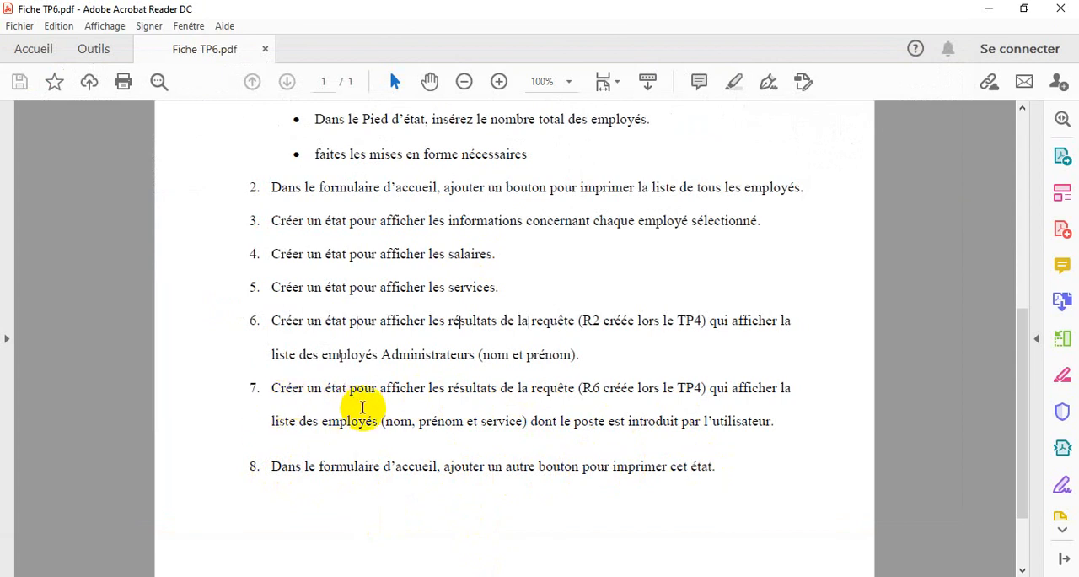
click(681, 575)
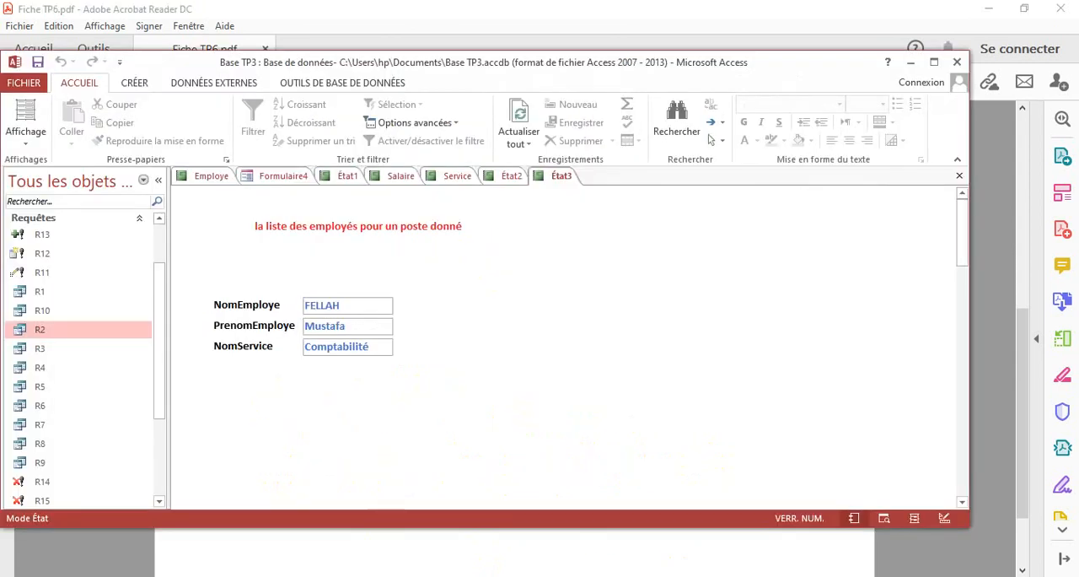
click(637, 574)
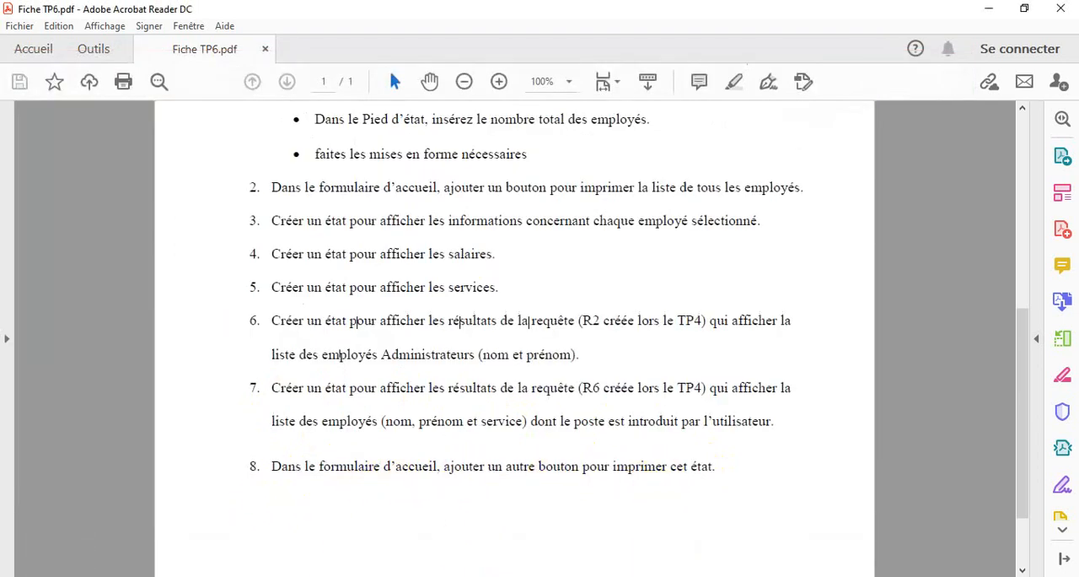
key(alt+Tab)
Switch the report État3 and the home form Formulaire4 to design view
click(23, 142)
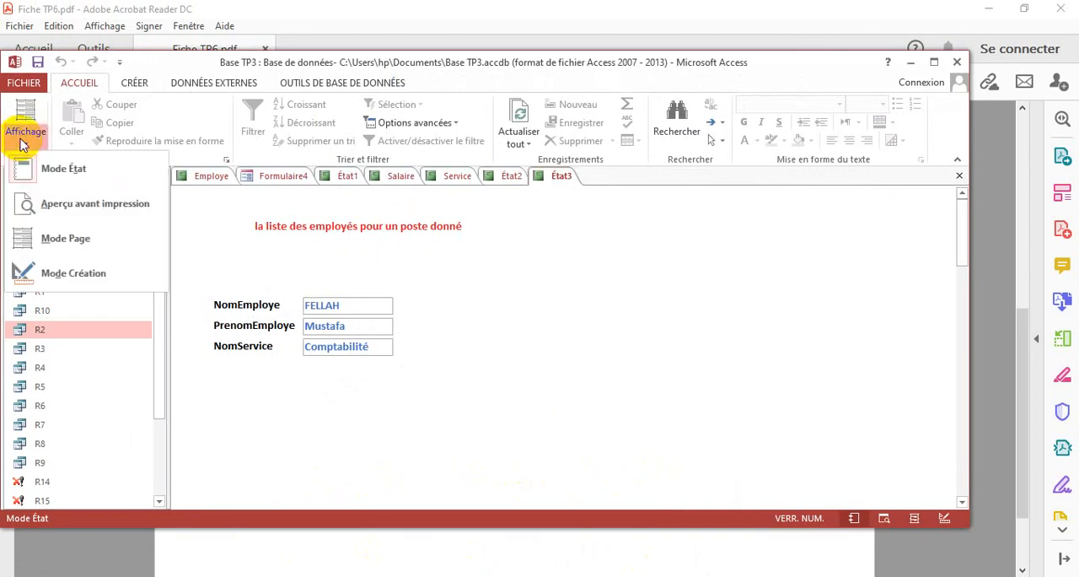
click(67, 271)
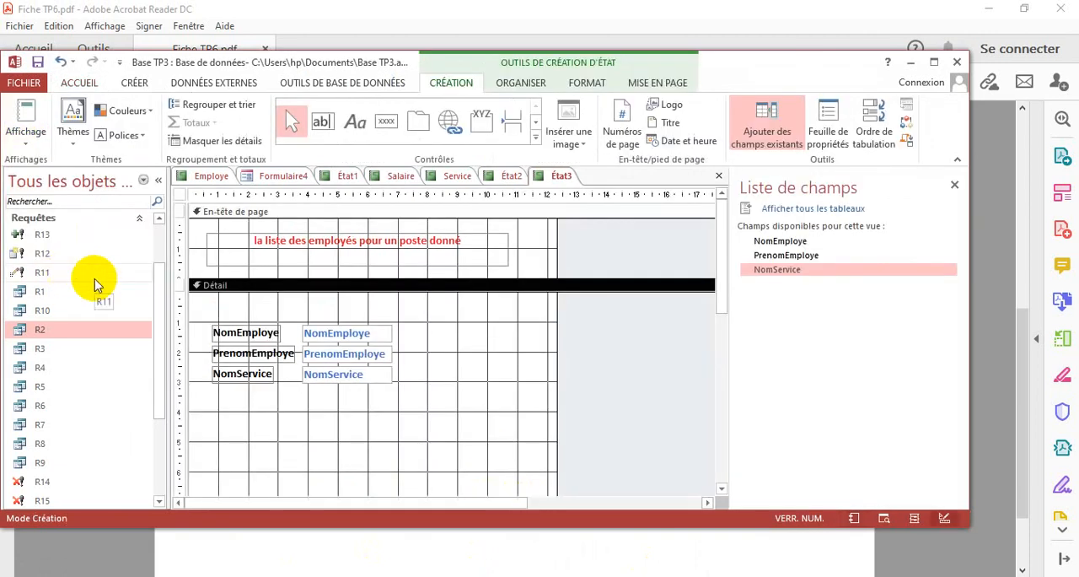
click(293, 177)
click(24, 135)
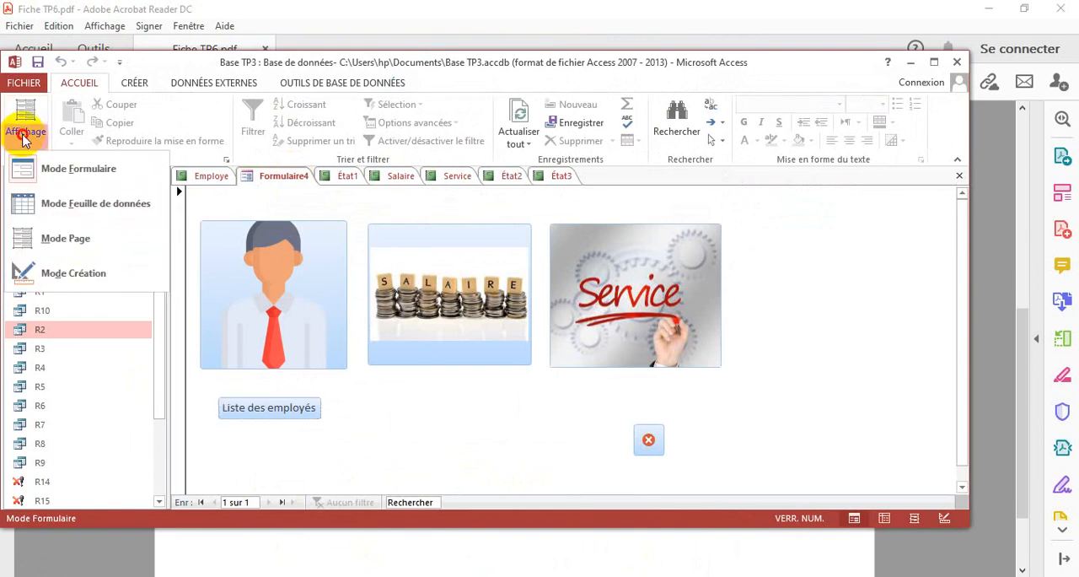
click(72, 274)
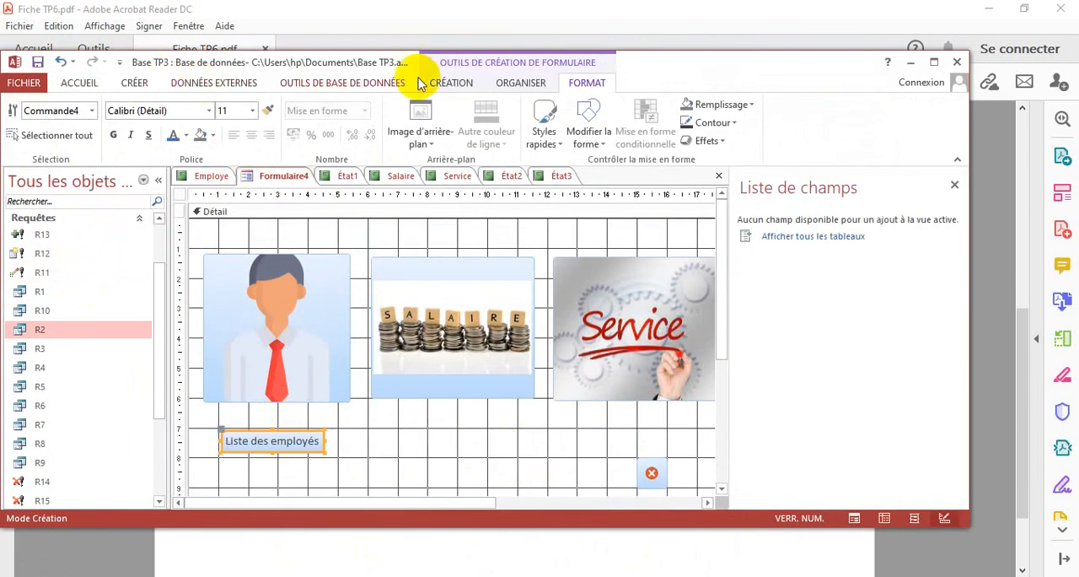
Add a command button beside the Liste des employés button, with the Opérations sur état action Aperçu d'un état for report État3
click(455, 82)
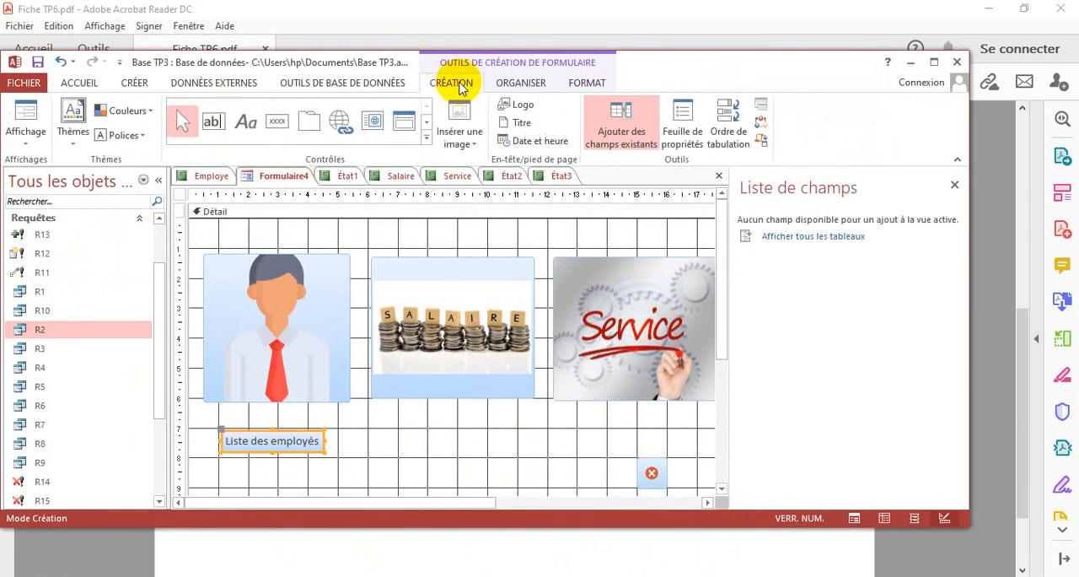
click(272, 124)
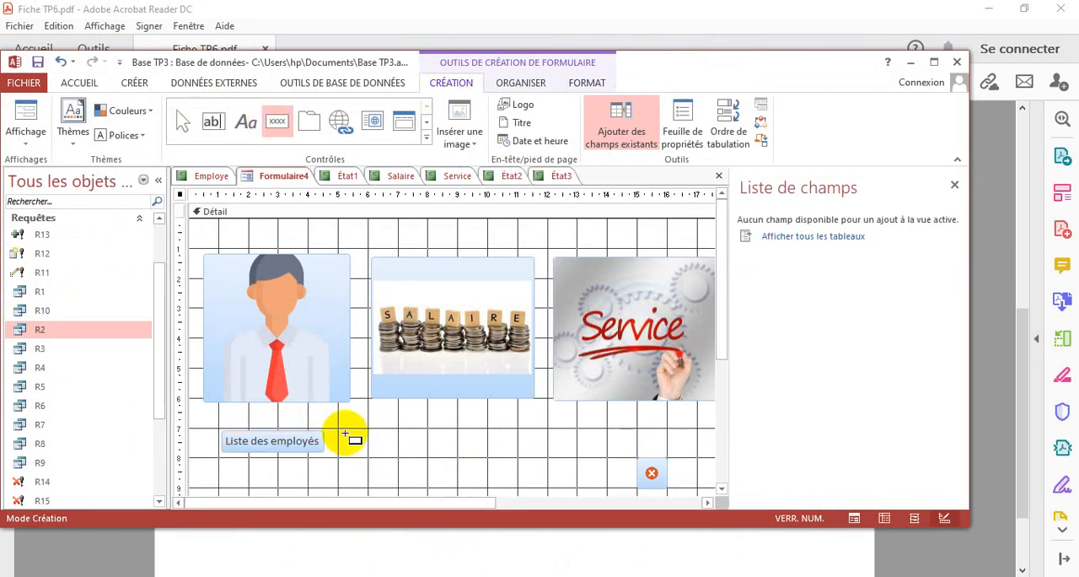
mouse_move(341, 430)
mouse_down()
mouse_move(378, 450)
mouse_move(377, 460)
mouse_up()
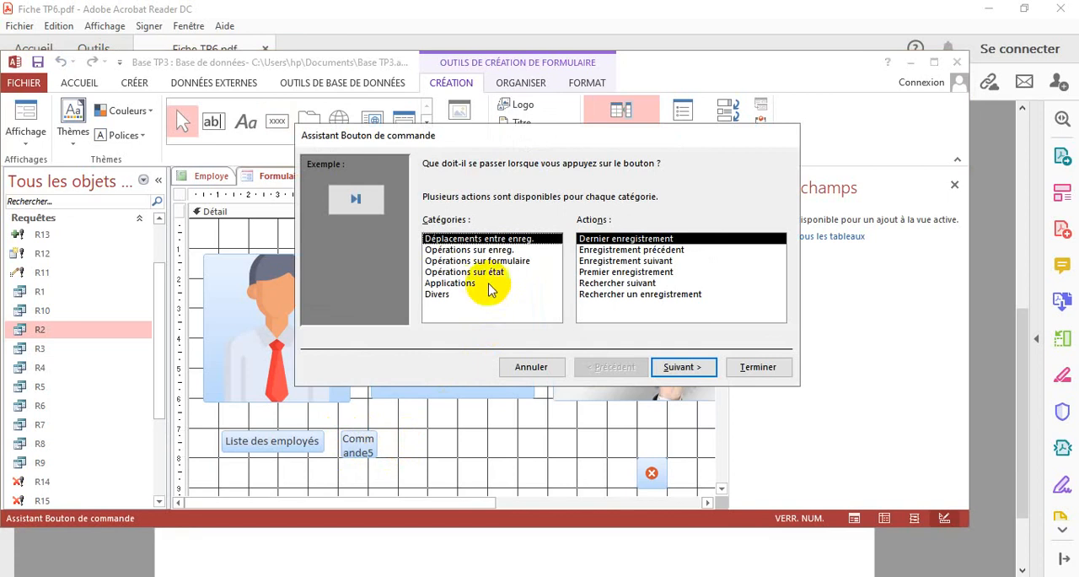
click(460, 273)
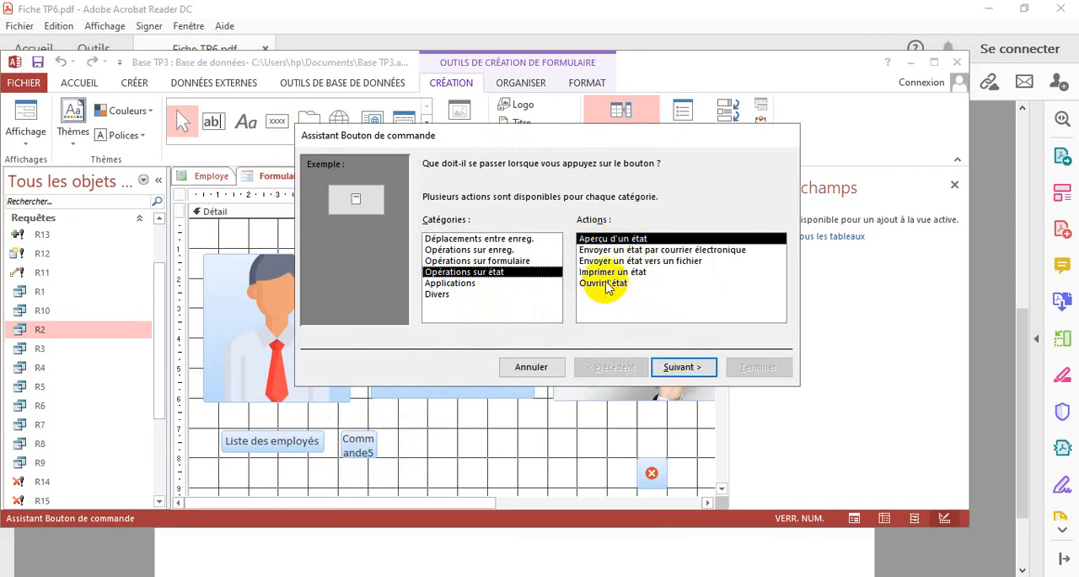
click(693, 374)
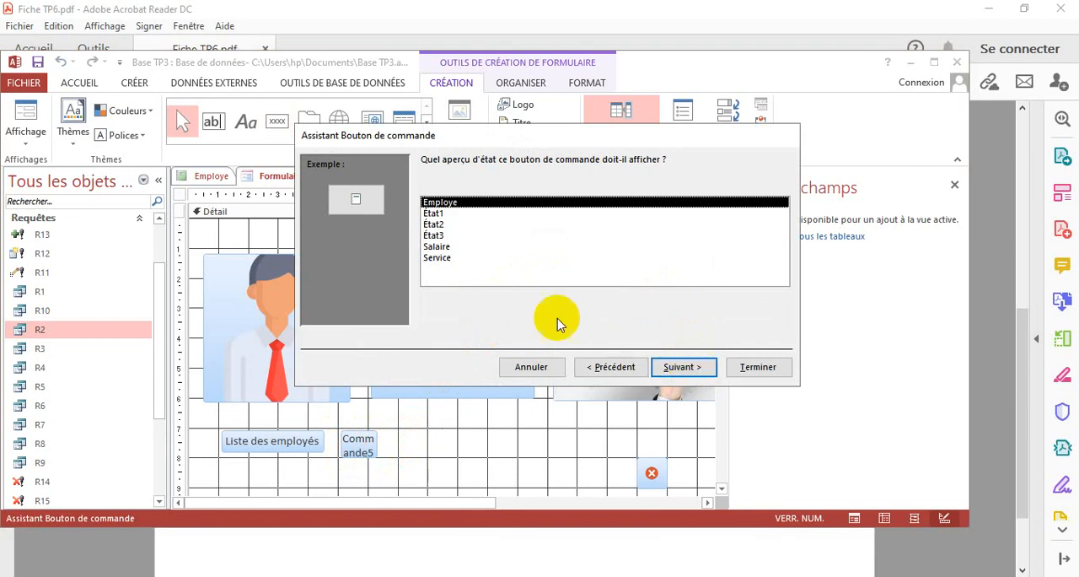
click(435, 236)
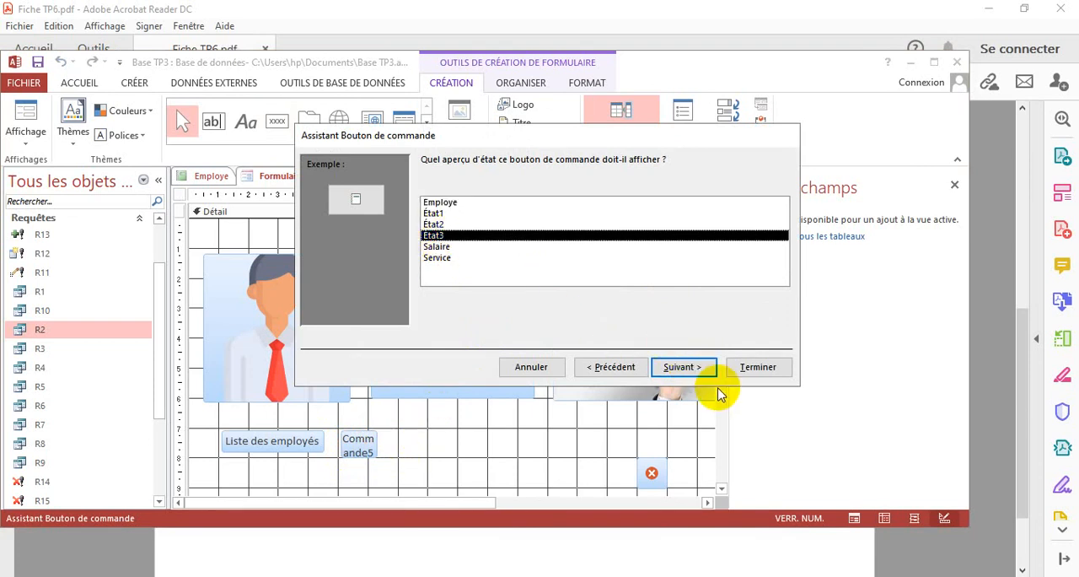
click(690, 369)
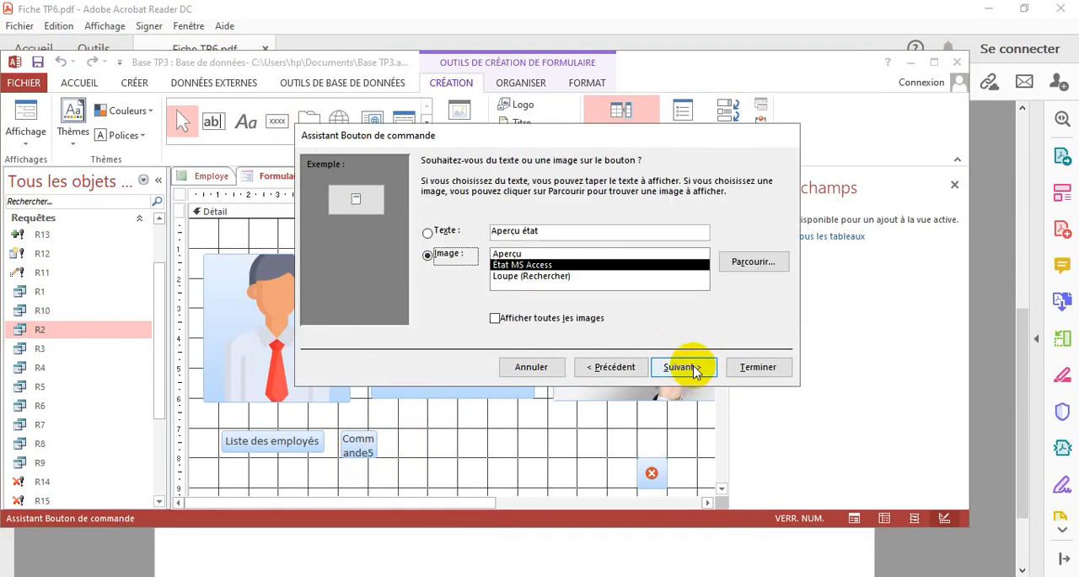
Give the new command button the Aperçu image and finish the wizard
click(509, 254)
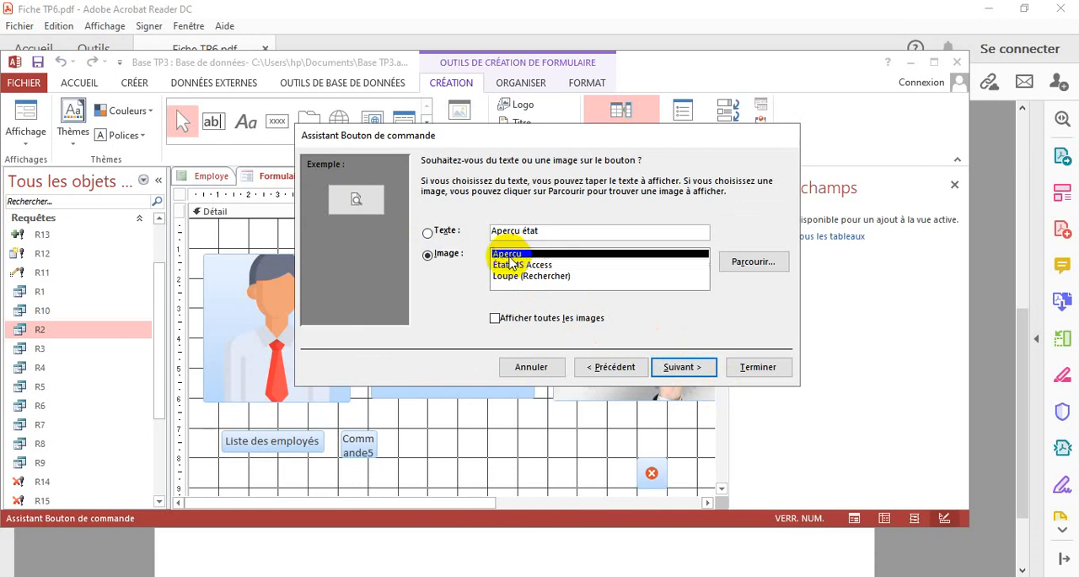
click(519, 276)
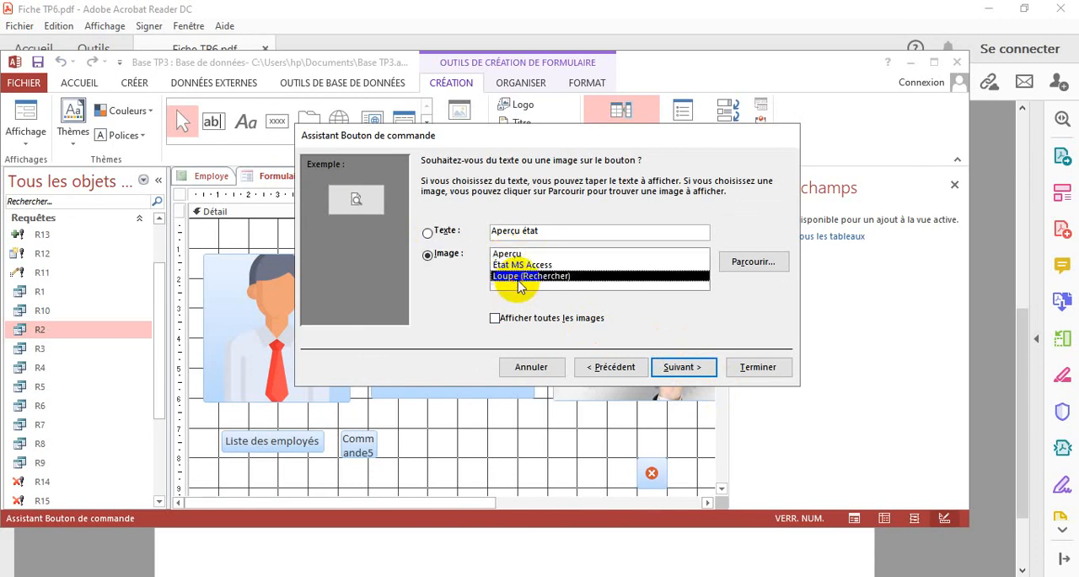
click(516, 264)
click(510, 253)
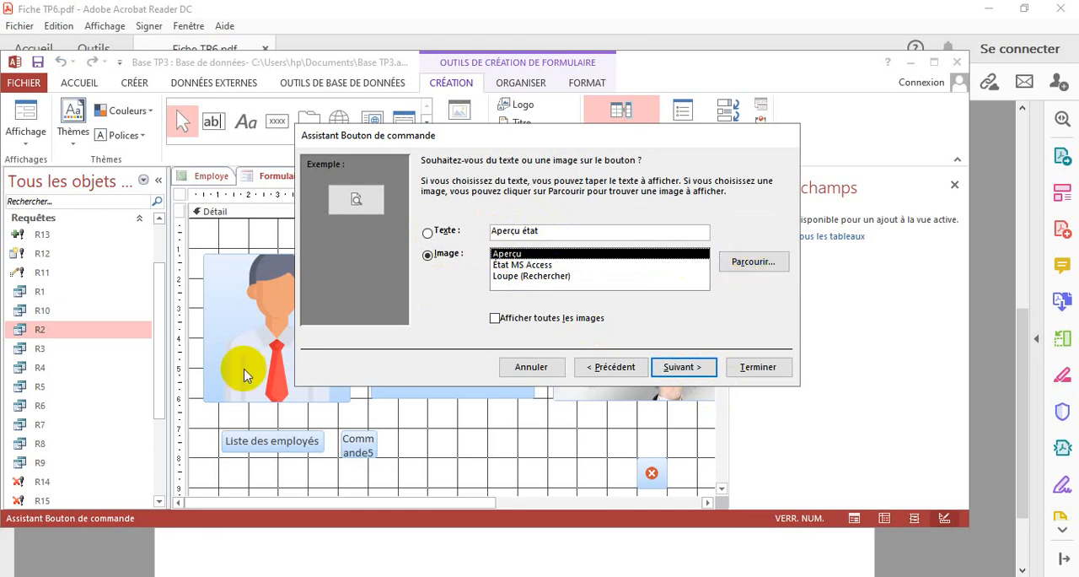
click(680, 366)
click(757, 366)
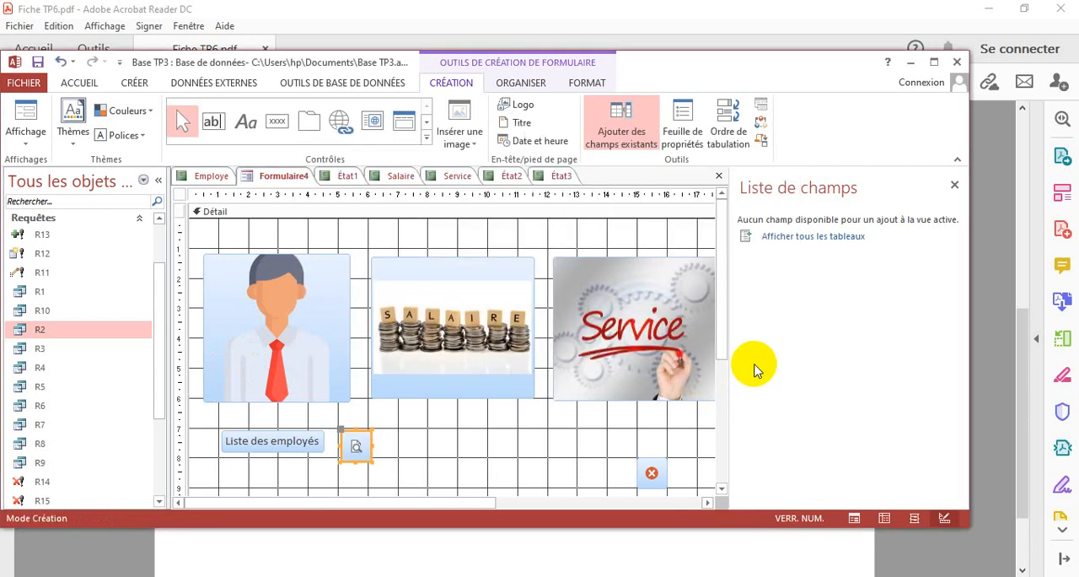
Display the home form in form view and test the new preview button with Administrateur as the poste, looking over the report preview
click(25, 139)
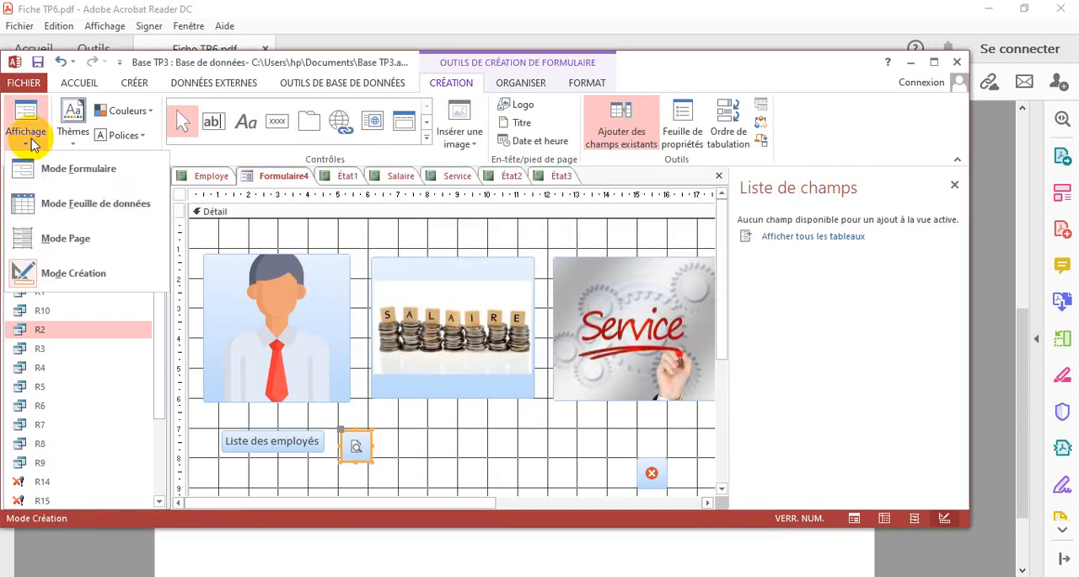
click(53, 173)
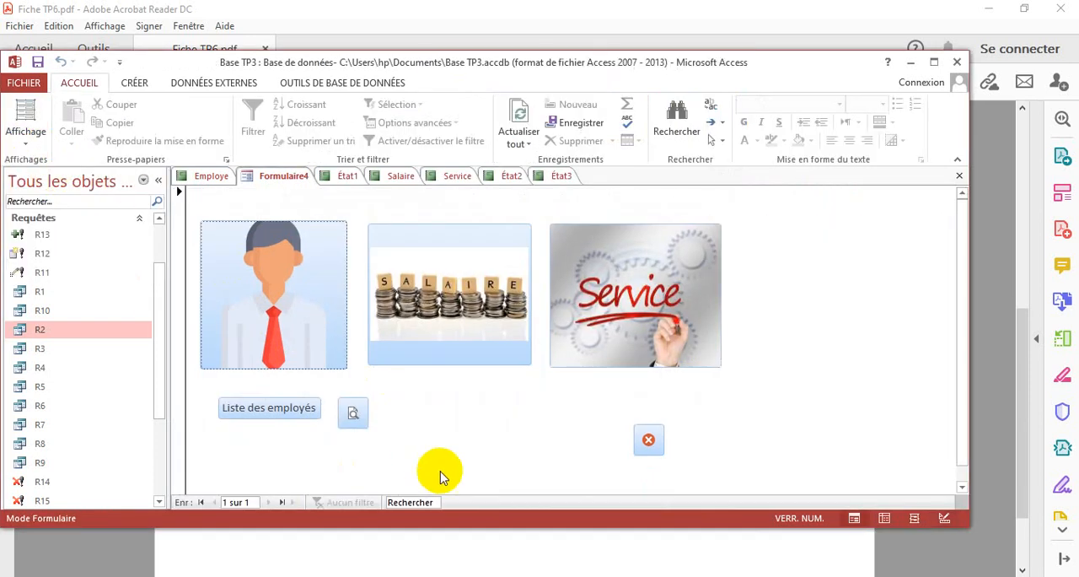
click(352, 413)
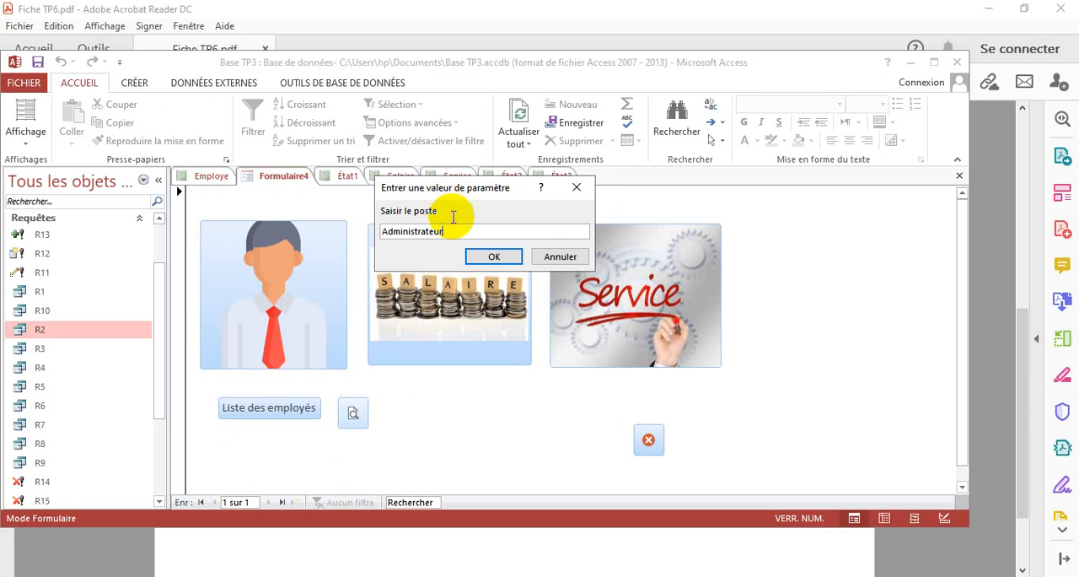
click(486, 258)
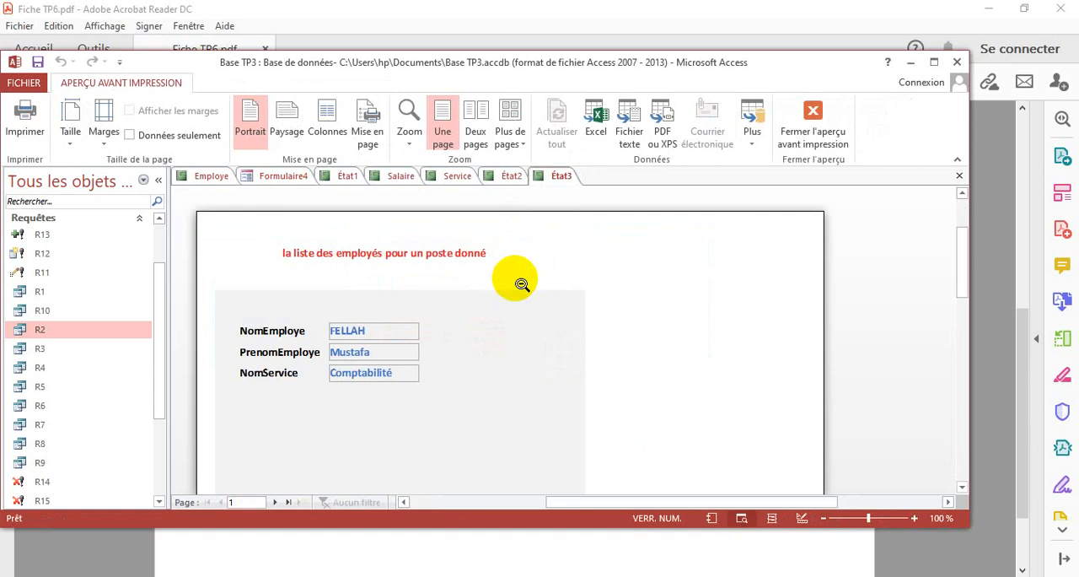
drag(960, 255, 959, 210)
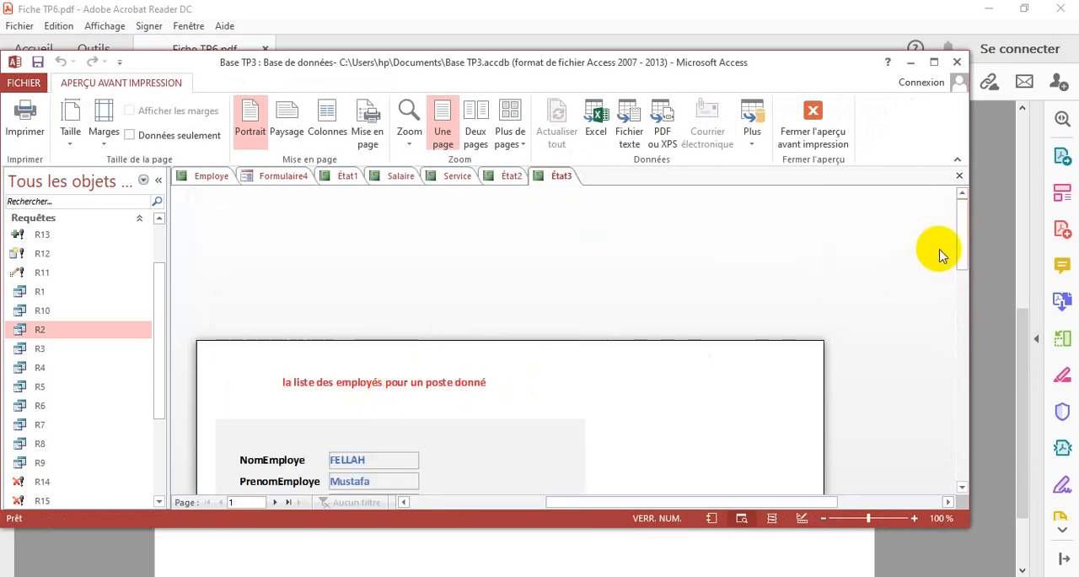
drag(958, 241, 958, 256)
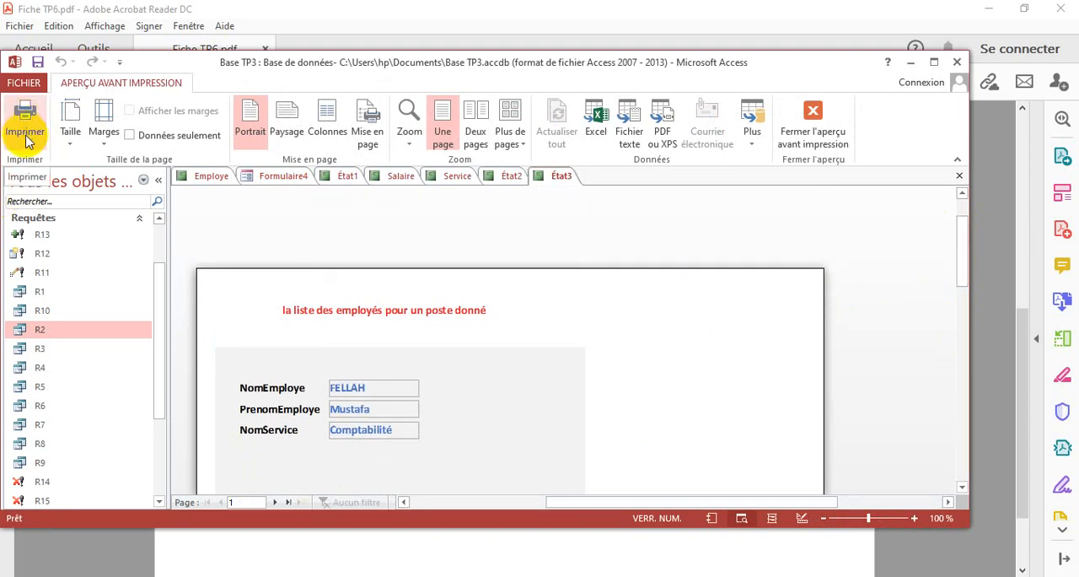
Switch to Fiche TP6.pdf in Acrobat Reader and review the list of exercises 1 to 8
click(683, 549)
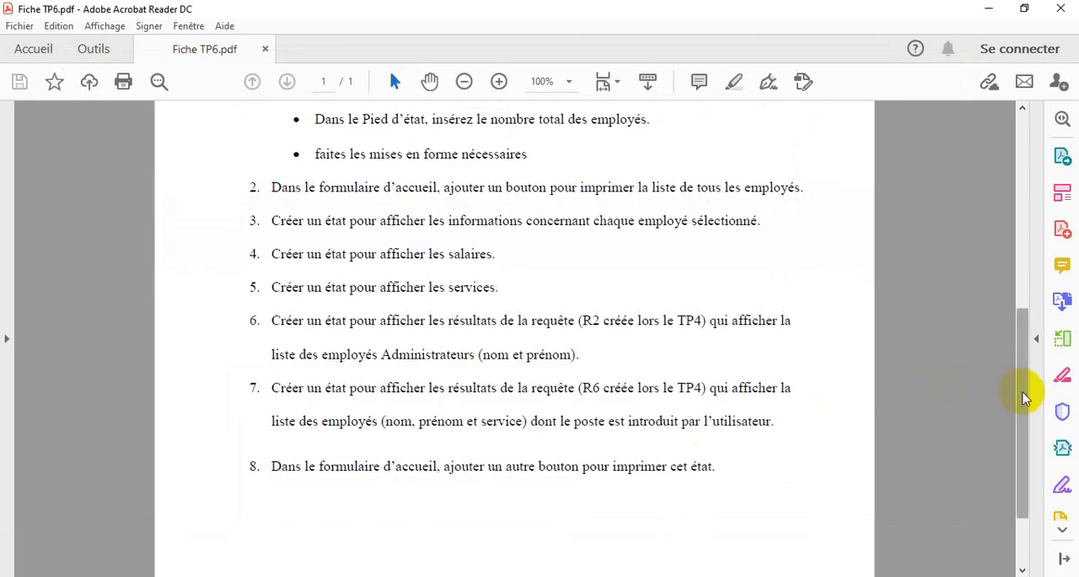
drag(1023, 396, 1014, 337)
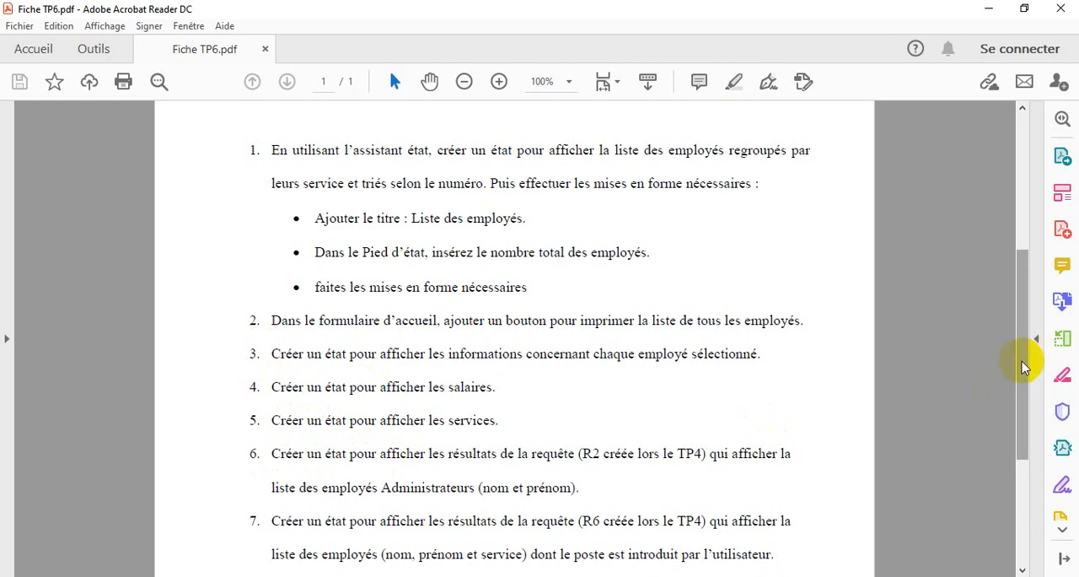
drag(1023, 367, 1028, 404)
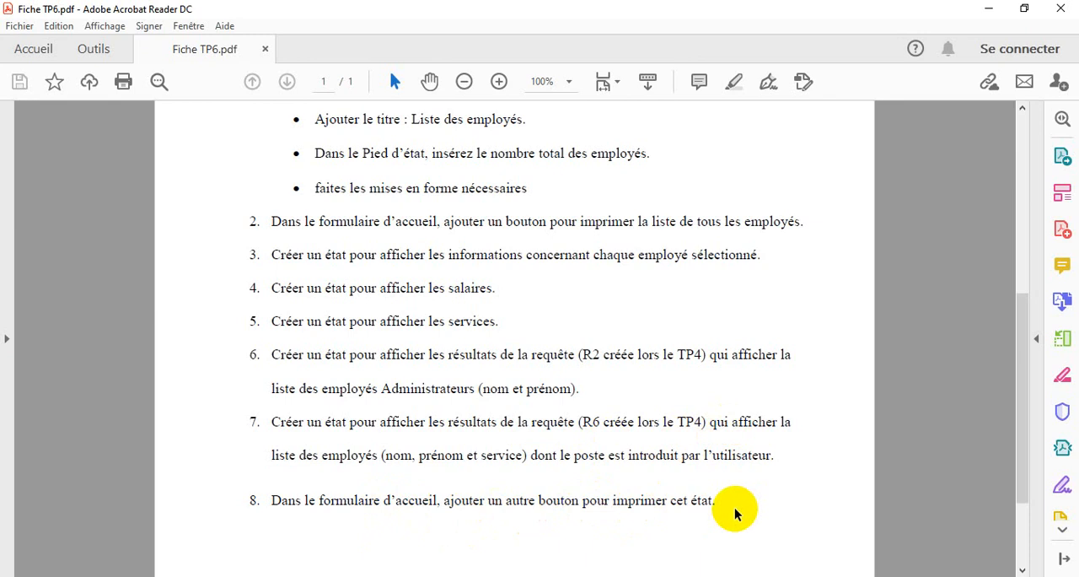
drag(1023, 457, 1028, 316)
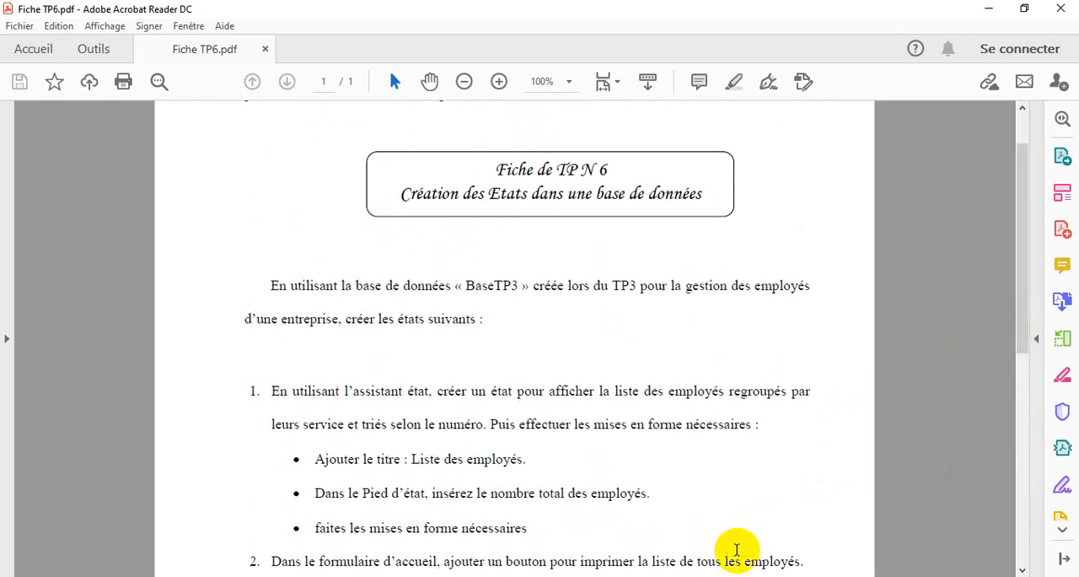